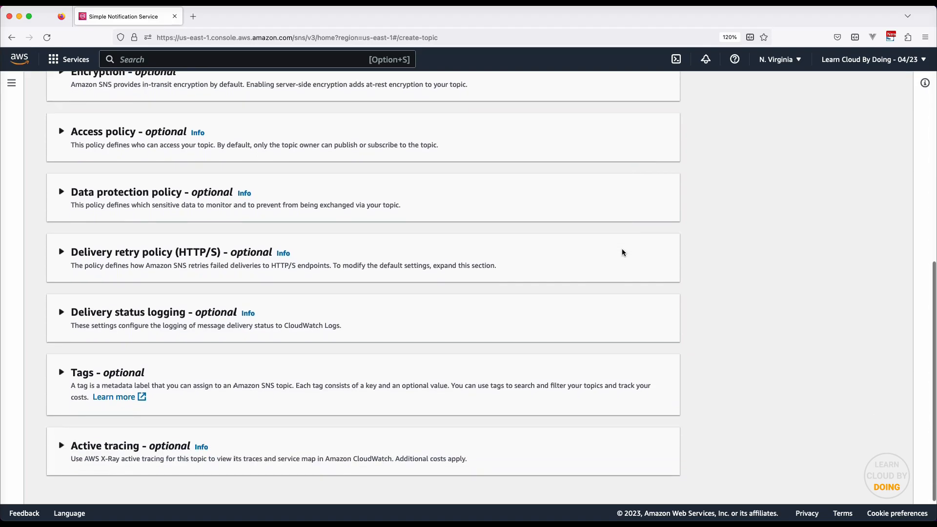
# Save the analyst topic, then create a second Standard SNS topic named customer
pyautogui.click(664, 488)
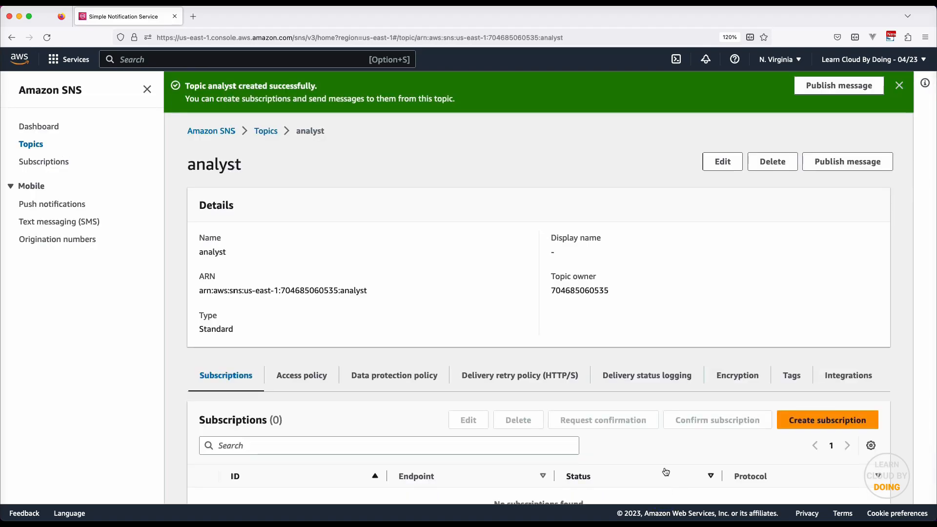
pyautogui.click(263, 130)
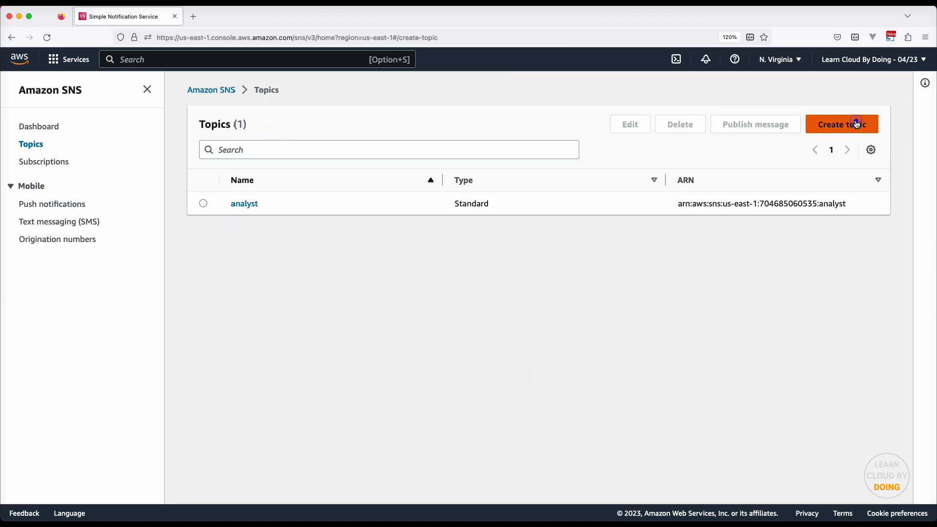
pyautogui.click(856, 124)
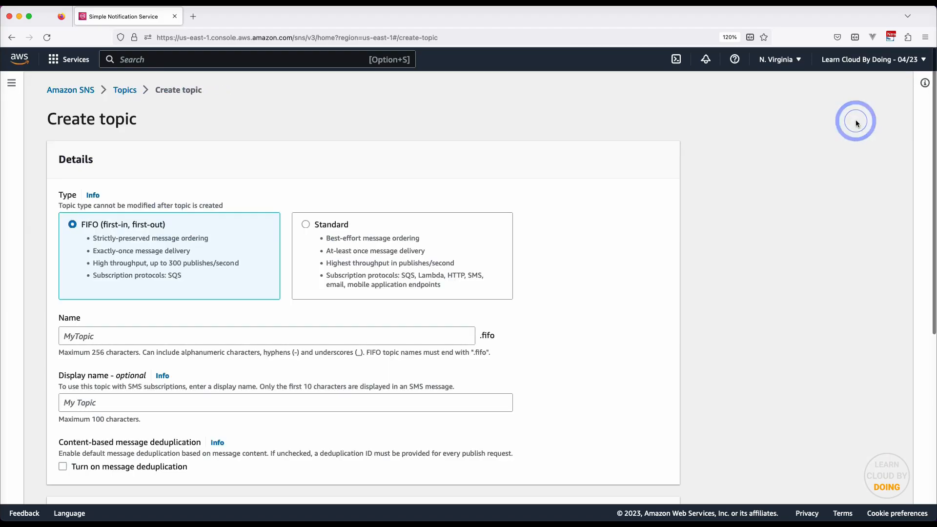
pyautogui.click(426, 241)
pyautogui.scroll(-3, 425, 244)
pyautogui.click(429, 259)
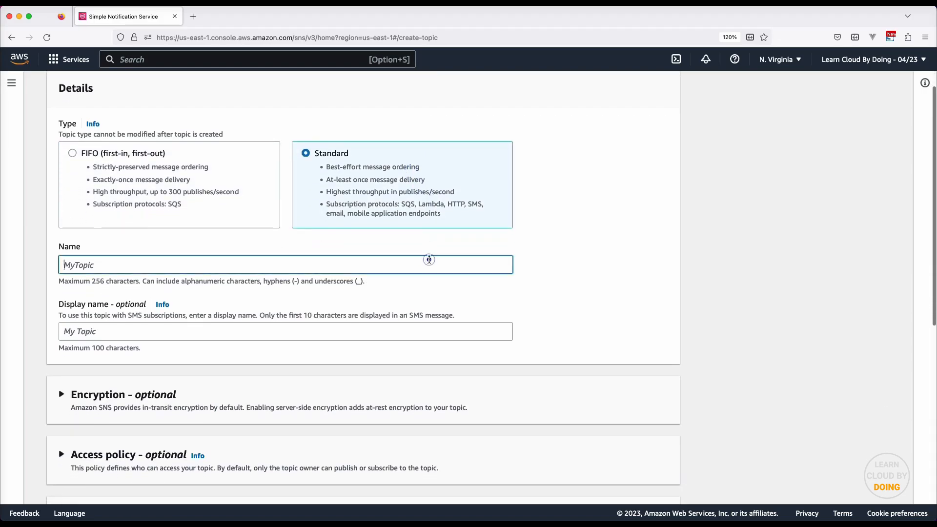
pyautogui.write('cust')
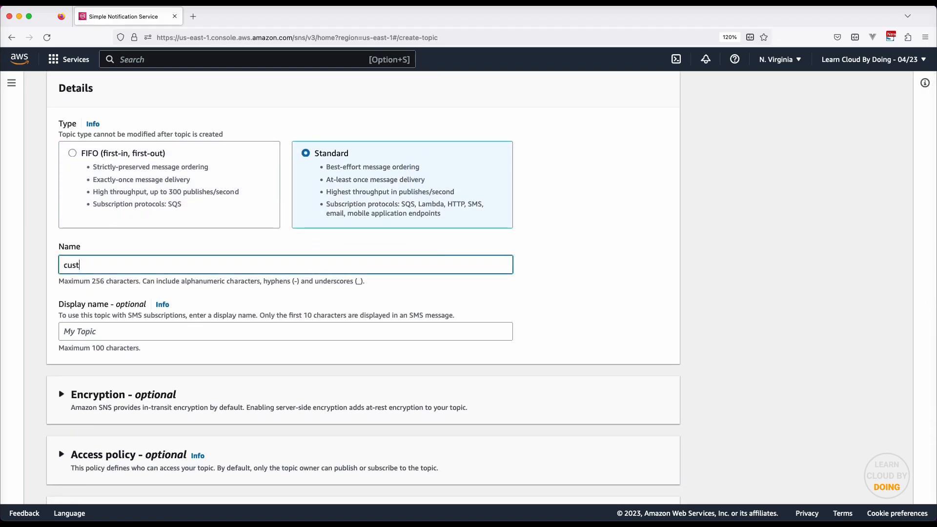
pyautogui.scroll(-10, 435, 260)
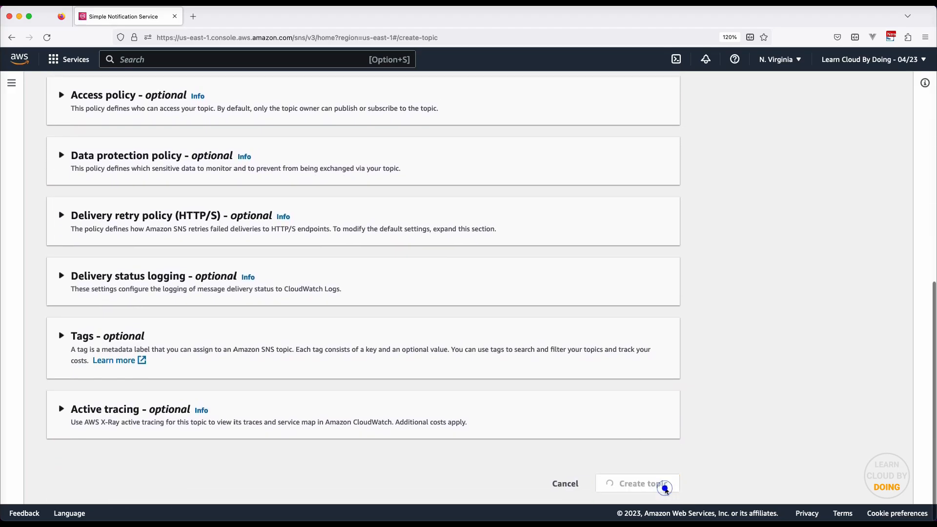
pyautogui.click(664, 487)
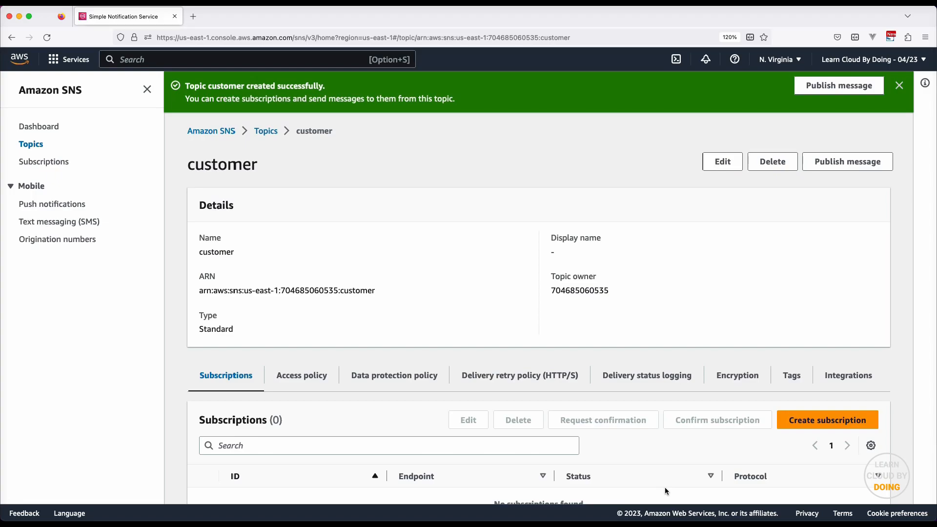
# Copy the 10 Minute Mail address and open the analyst topic's details
pyautogui.click(262, 136)
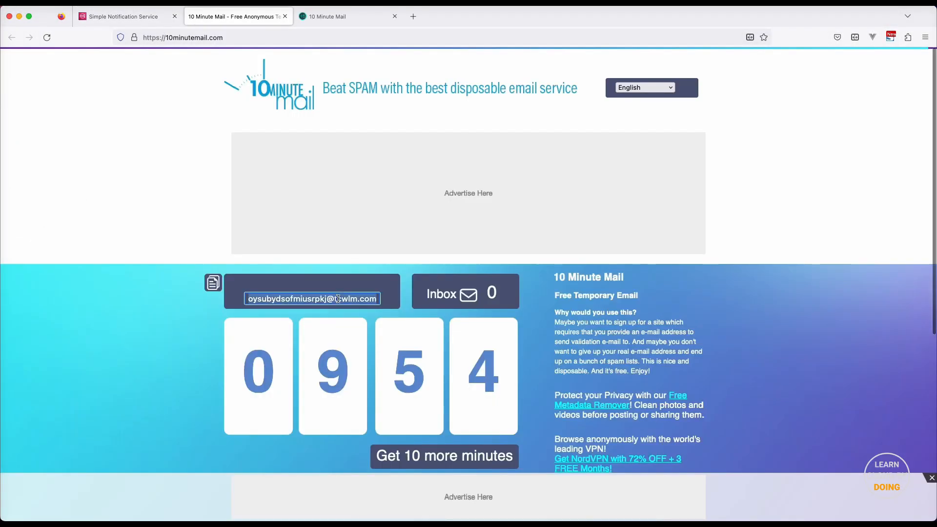
pyautogui.click(338, 298)
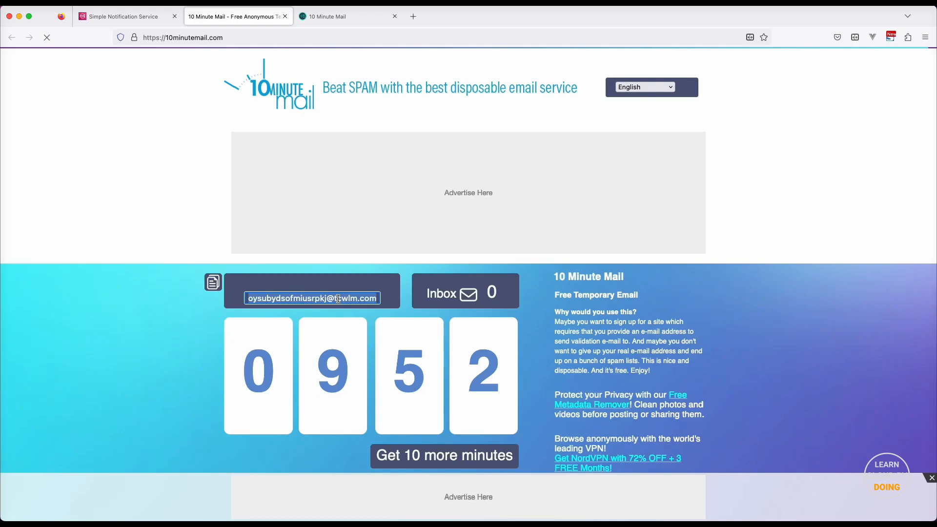
pyautogui.click(122, 18)
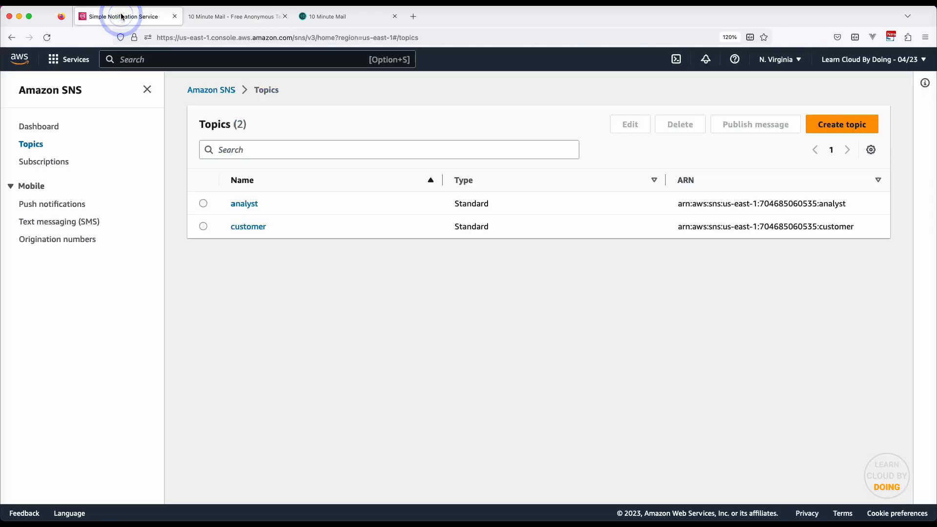
pyautogui.click(245, 203)
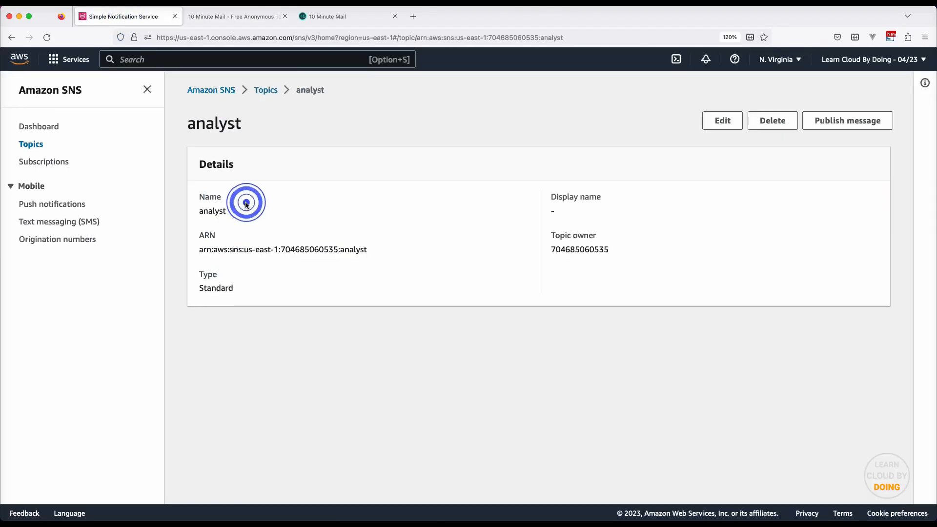
# Create an Email subscription to analyst with the copied temporary address as endpoint
pyautogui.click(830, 379)
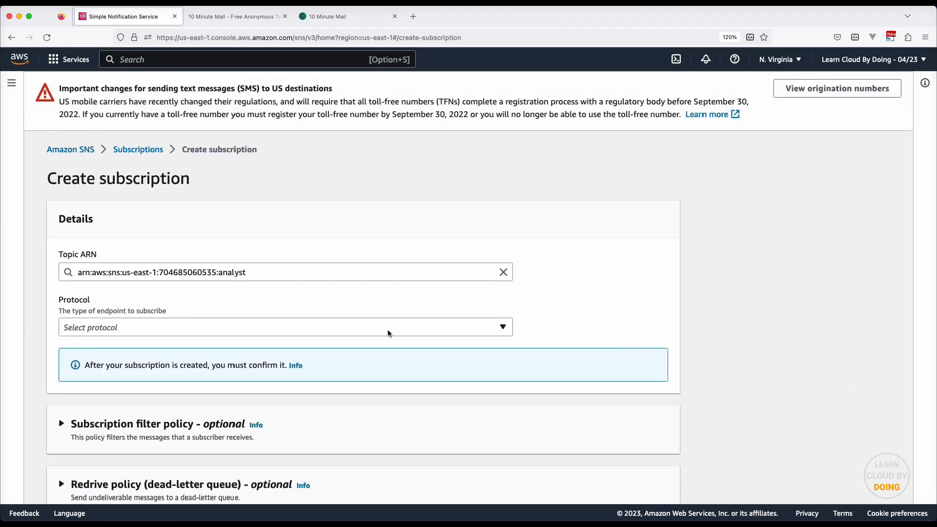
pyautogui.click(389, 334)
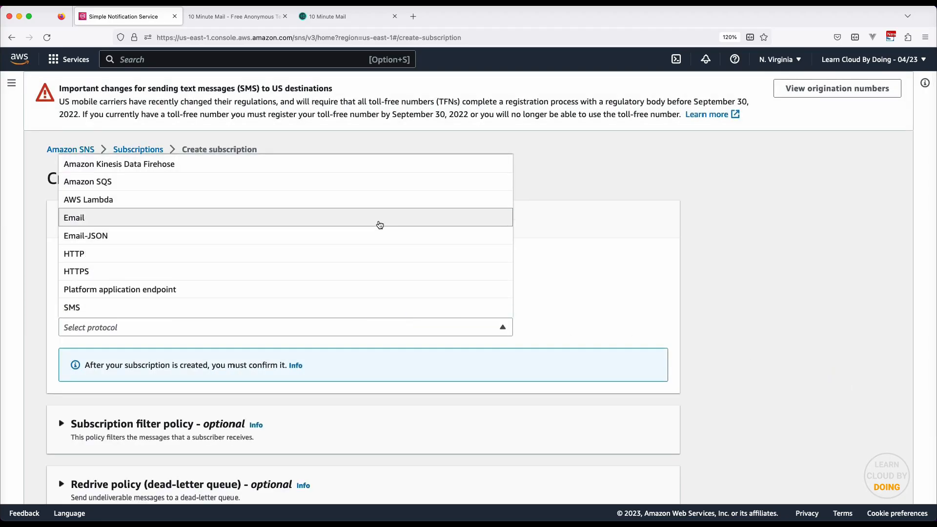
pyautogui.click(379, 224)
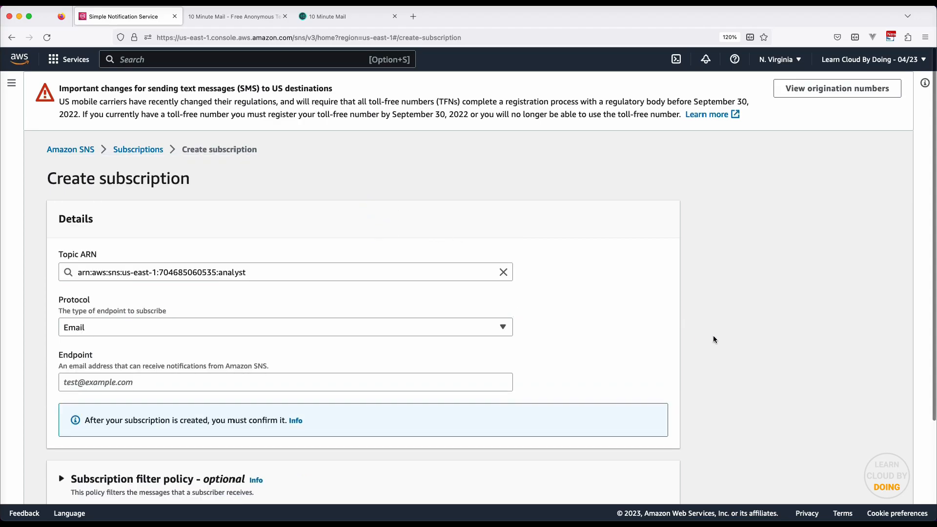
pyautogui.scroll(-3, 714, 339)
pyautogui.click(455, 278)
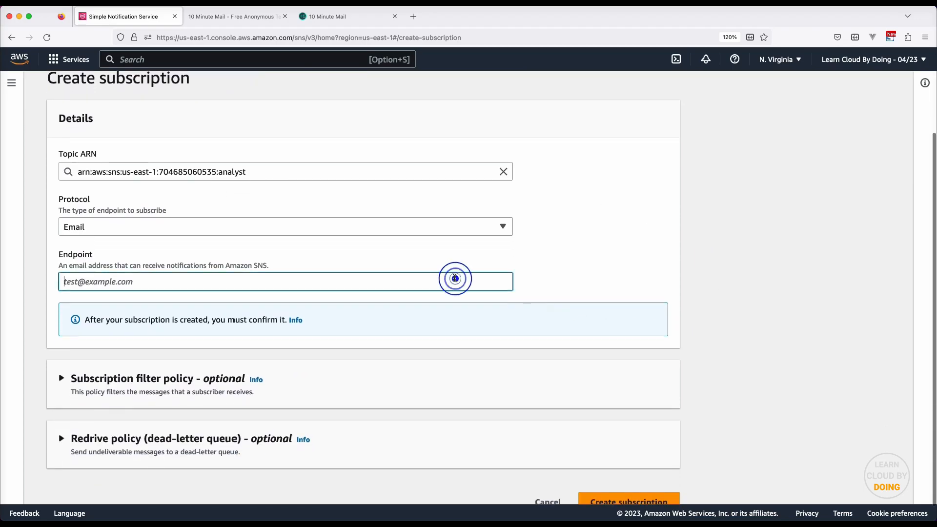
pyautogui.press('super+v')
pyautogui.scroll(-1, 676, 457)
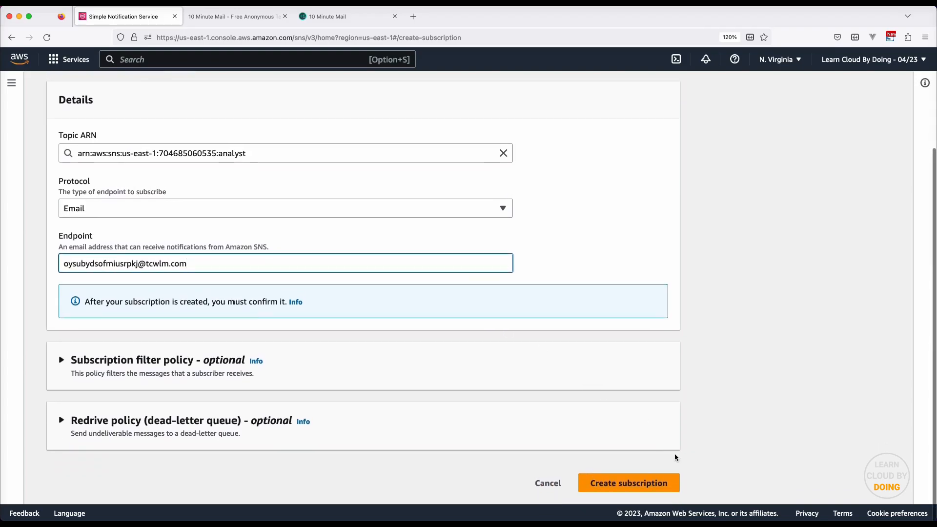
pyautogui.click(674, 483)
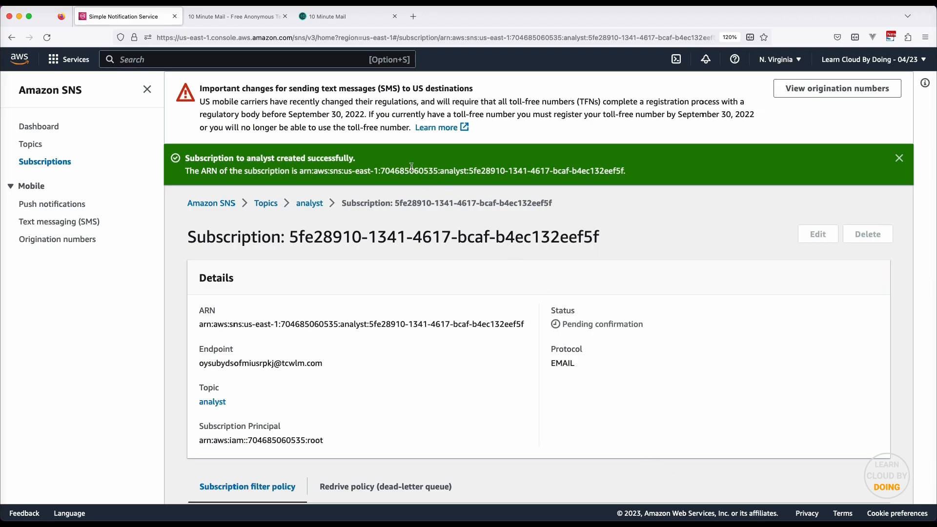
pyautogui.click(247, 16)
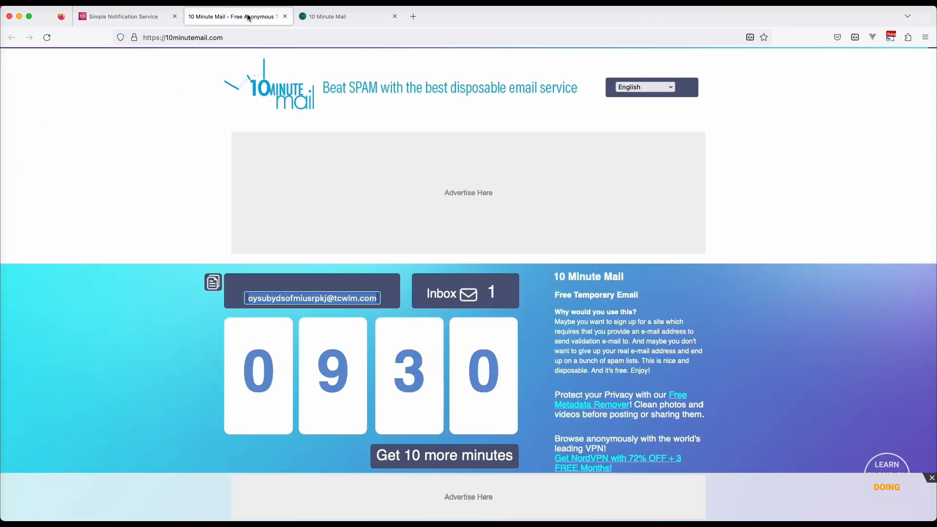
# Open the AWS Notification e-mail and follow its Confirm subscription link in a new tab, then close it
pyautogui.scroll(-5, 814, 314)
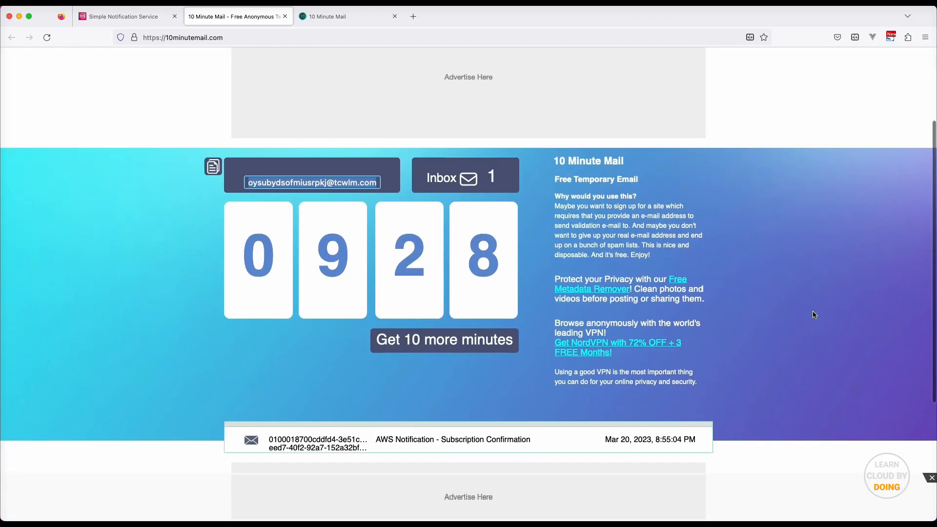
pyautogui.click(332, 307)
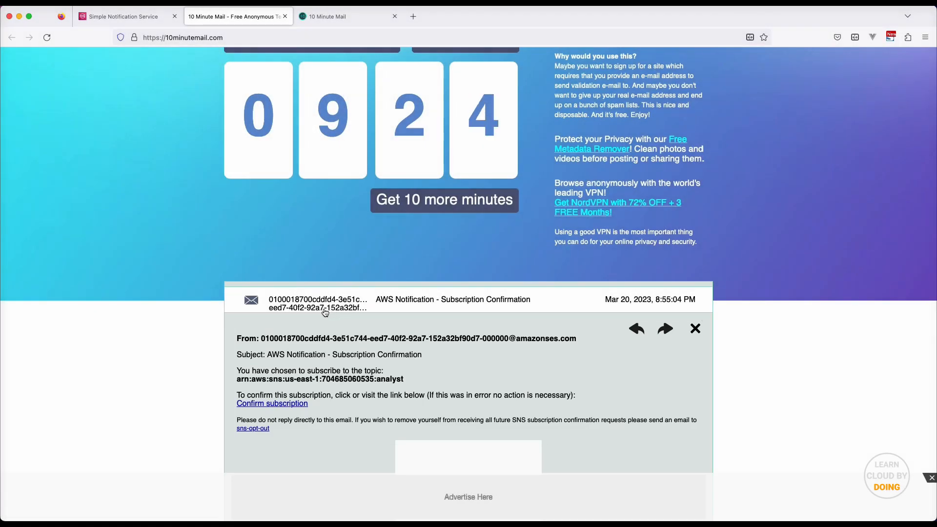
pyautogui.rightClick(273, 405)
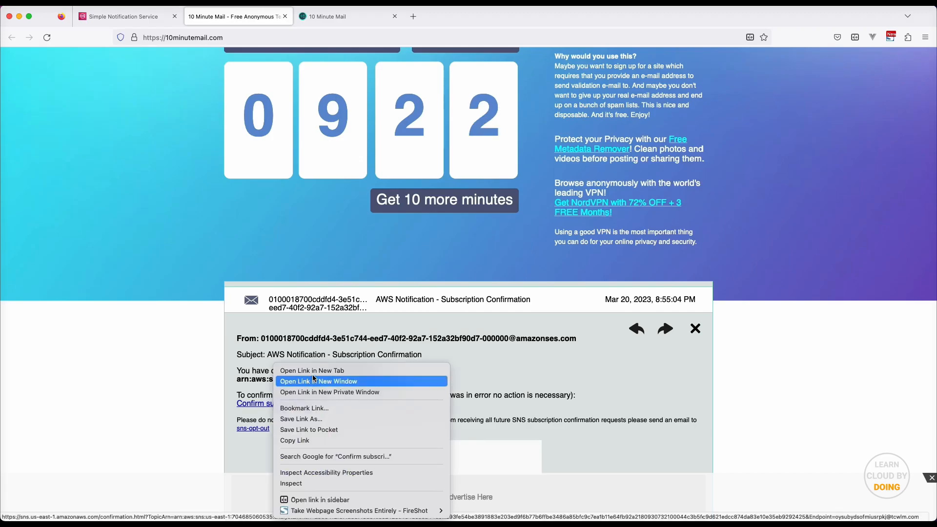
pyautogui.click(316, 372)
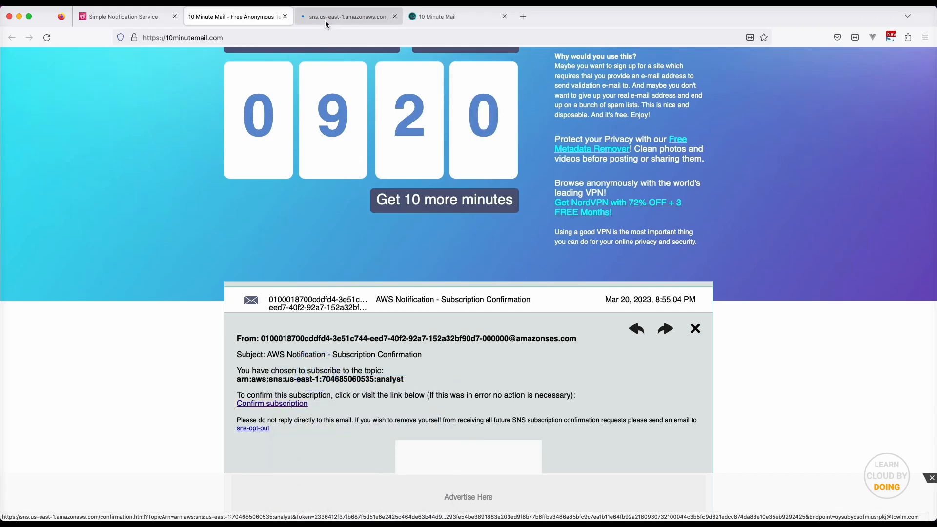
pyautogui.click(326, 22)
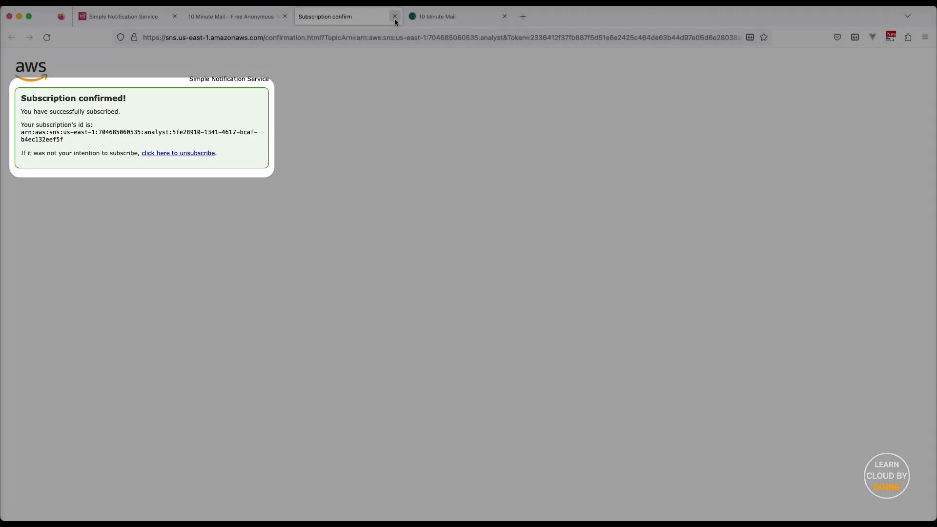
pyautogui.click(394, 18)
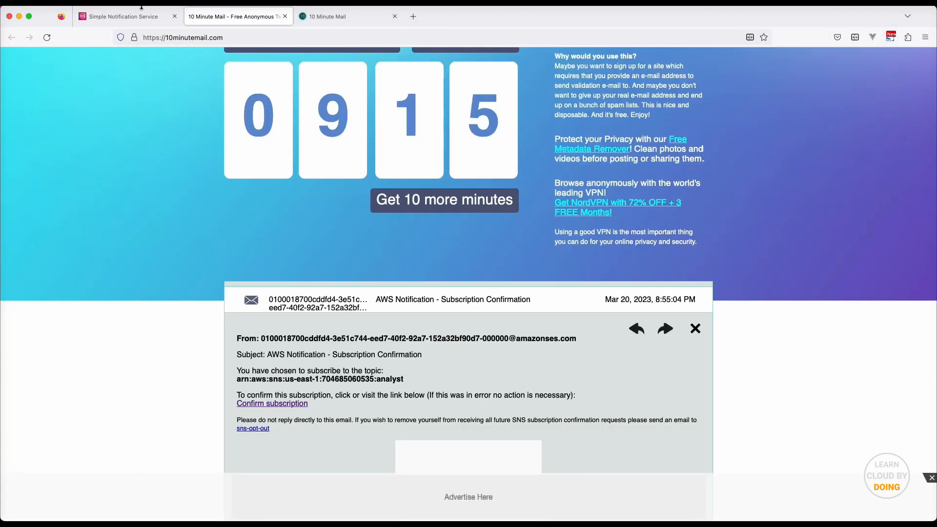
pyautogui.click(128, 16)
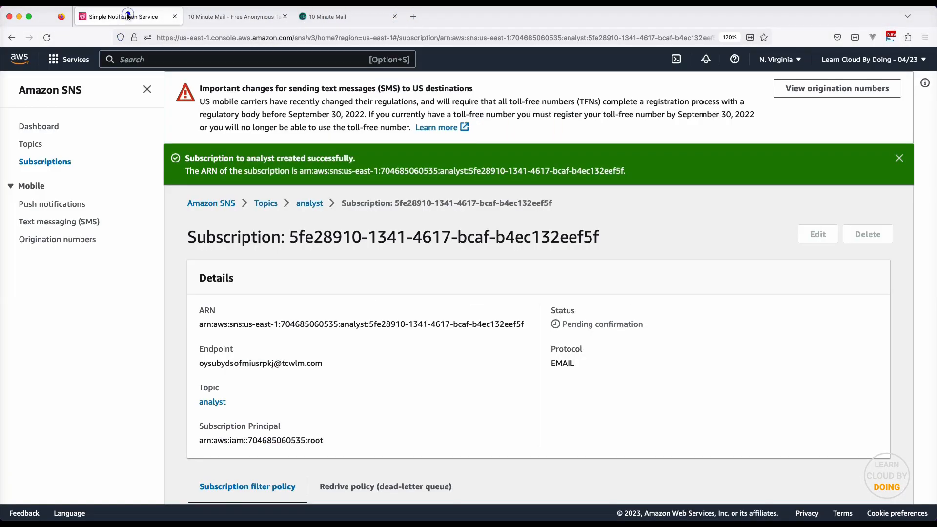
# Open the customer topic and start a new subscription using the Email protocol
pyautogui.click(272, 204)
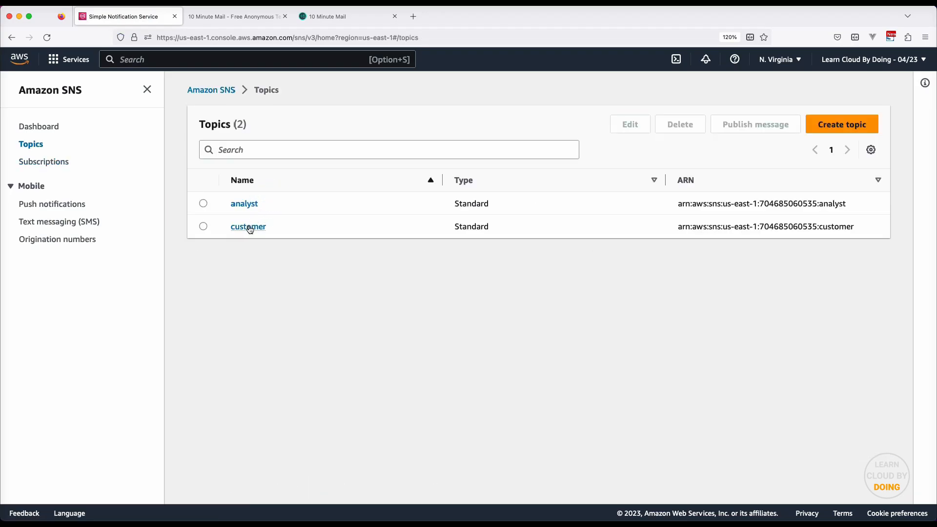
pyautogui.click(249, 228)
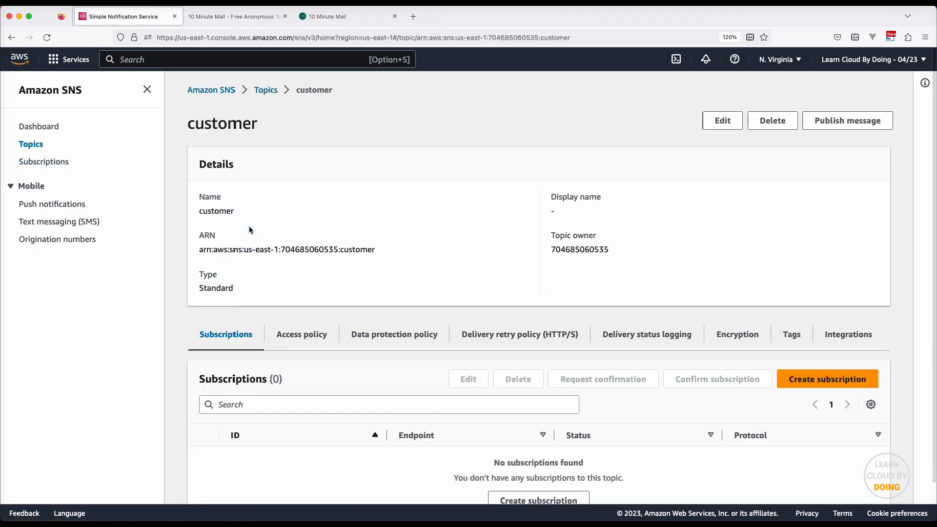
pyautogui.click(858, 379)
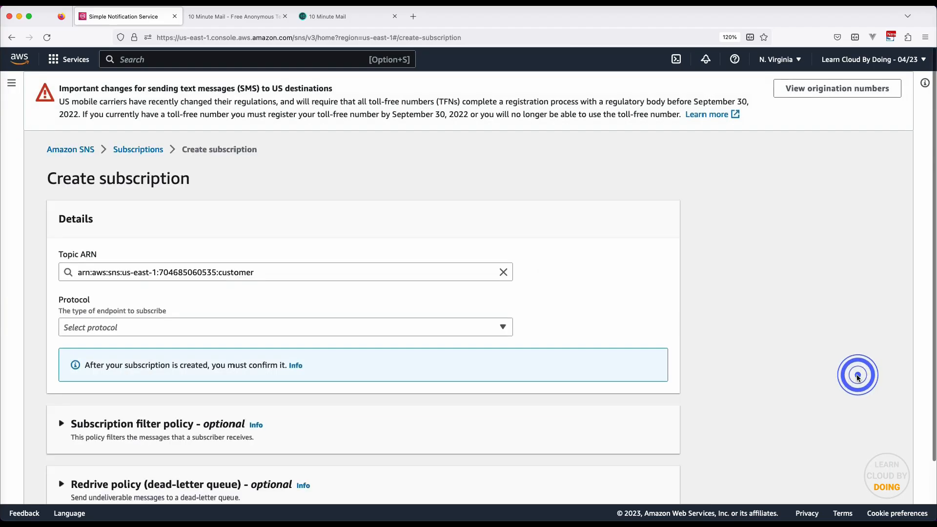
pyautogui.click(422, 327)
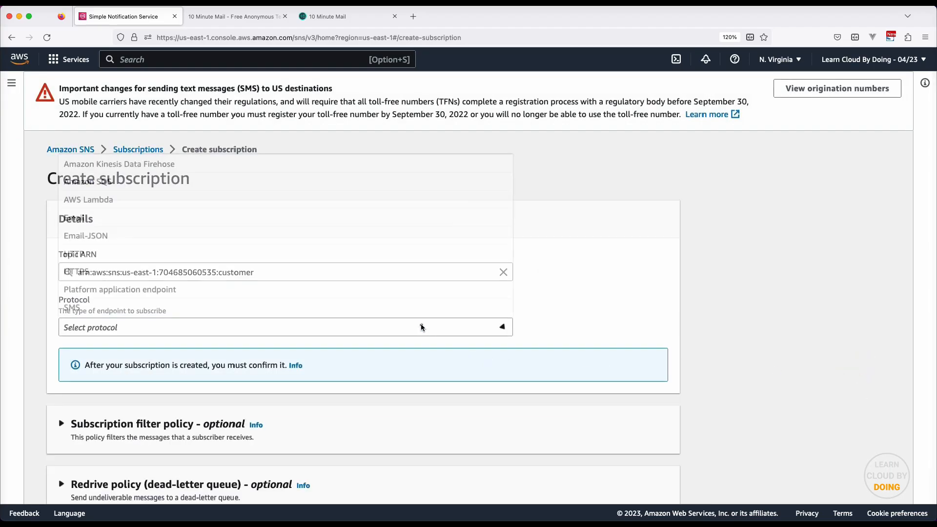
pyautogui.click(417, 218)
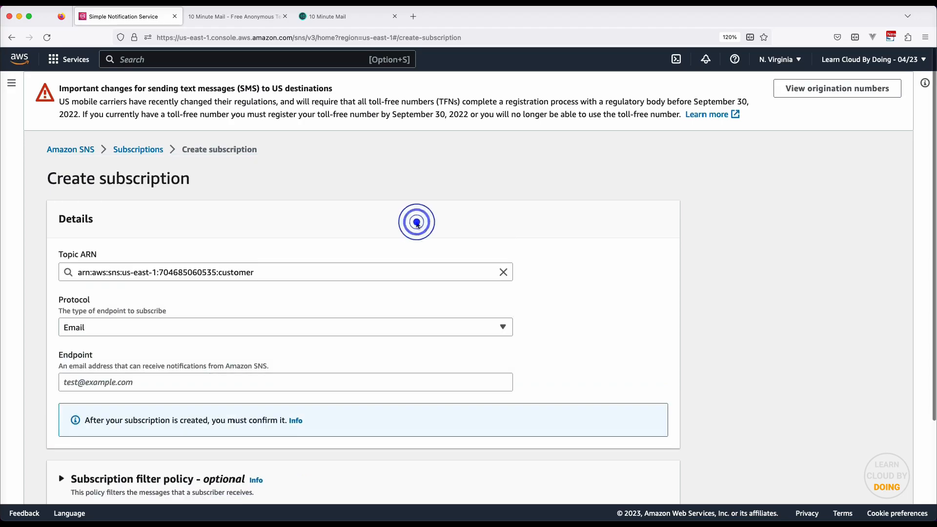
# Paste the second temporary mailbox address as endpoint and create the customer subscription
pyautogui.click(333, 17)
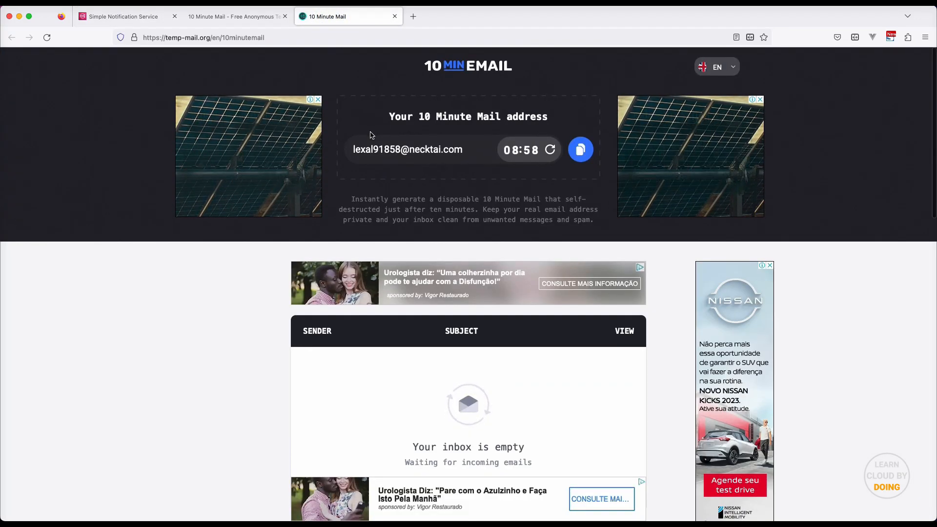
pyautogui.click(375, 146)
pyautogui.press('super+c')
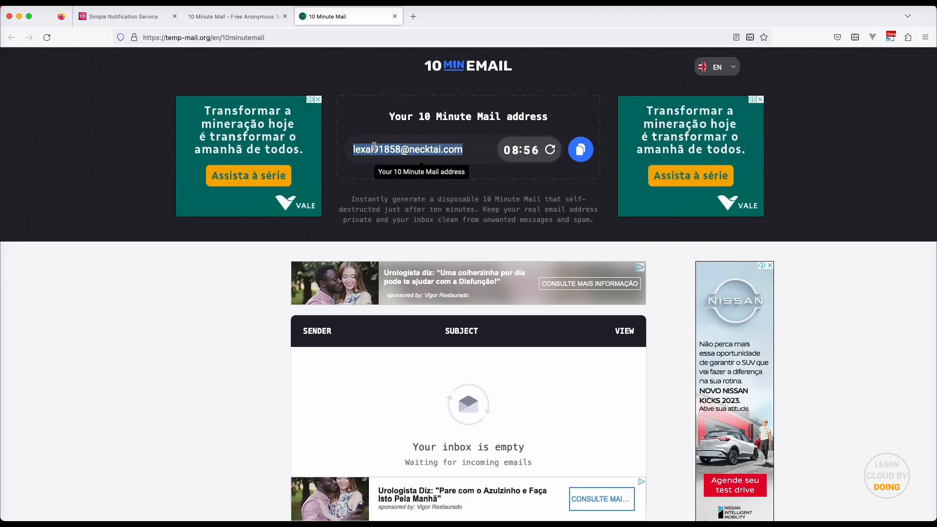
pyautogui.click(125, 16)
pyautogui.click(462, 378)
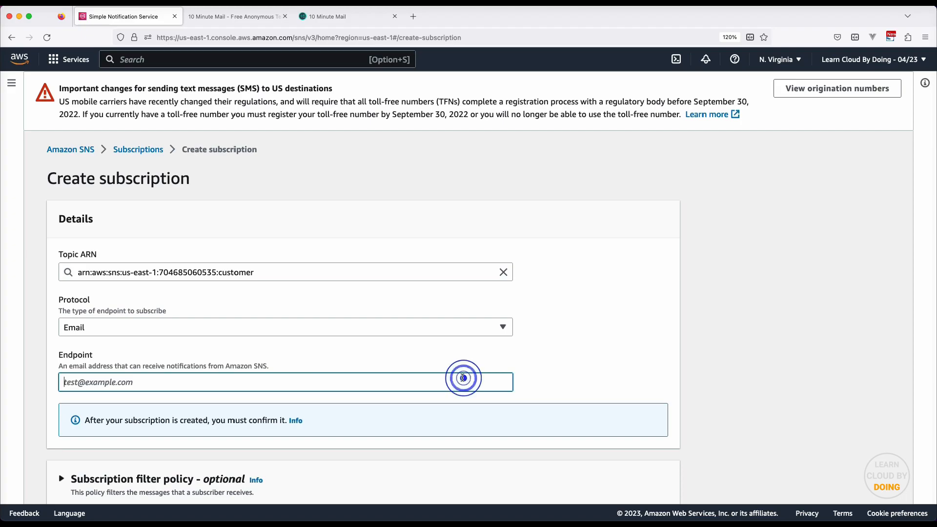
pyautogui.press('super+v')
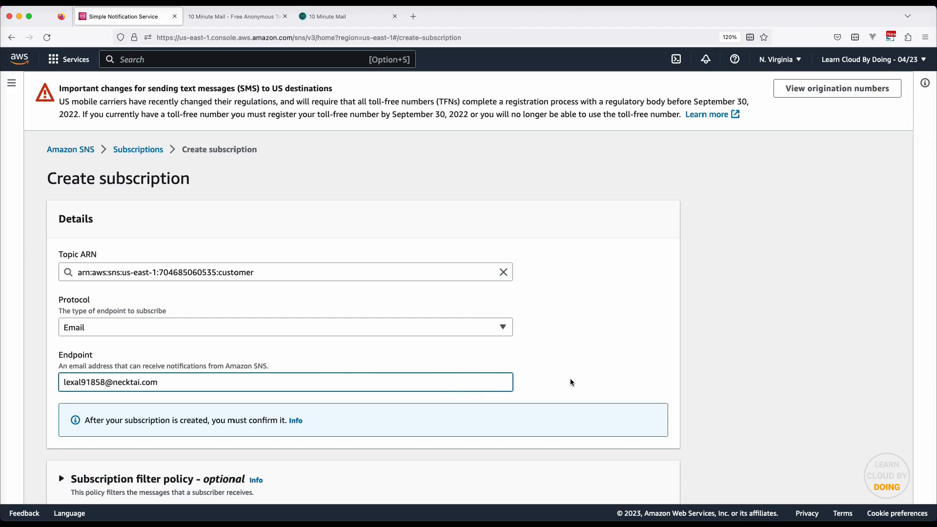
pyautogui.scroll(-5, 571, 383)
pyautogui.click(644, 477)
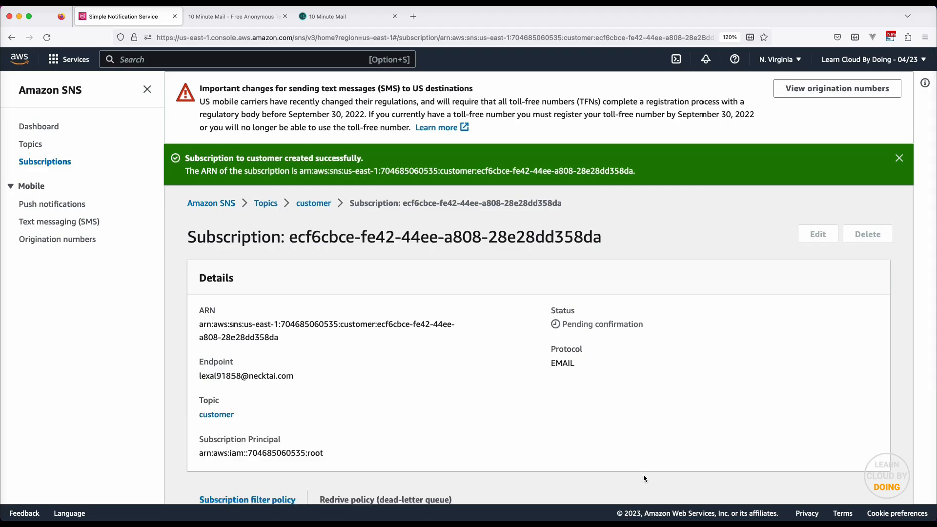
pyautogui.click(344, 15)
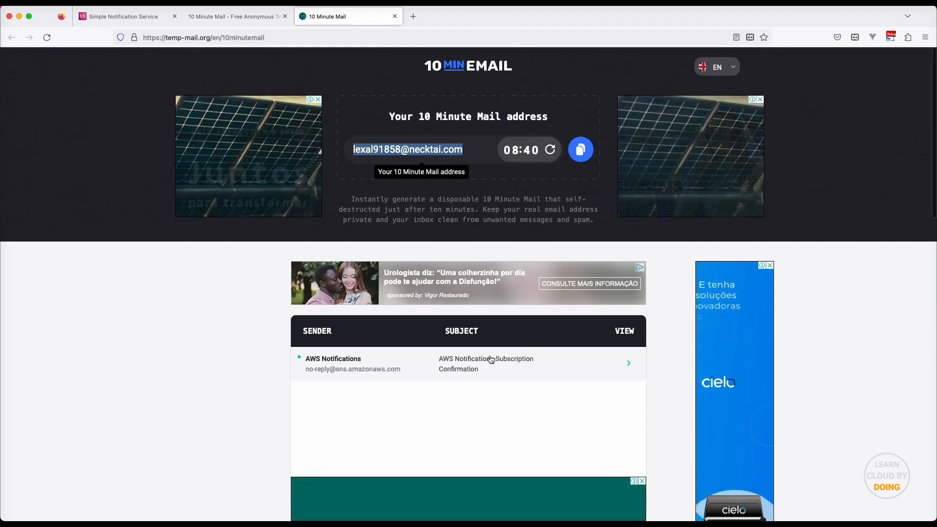
# Confirm the customer subscription through the AWS e-mail's Confirm subscription link, then close that page
pyautogui.click(353, 363)
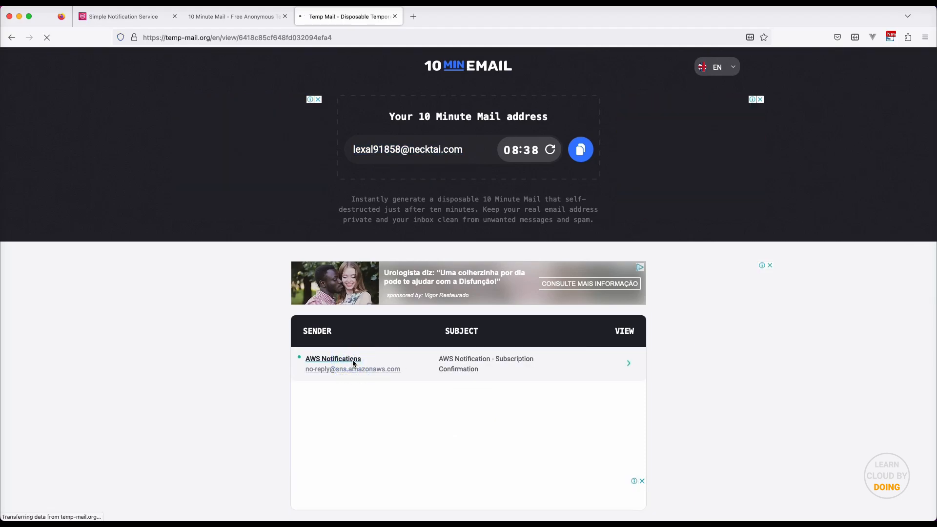
pyautogui.scroll(-3, 381, 362)
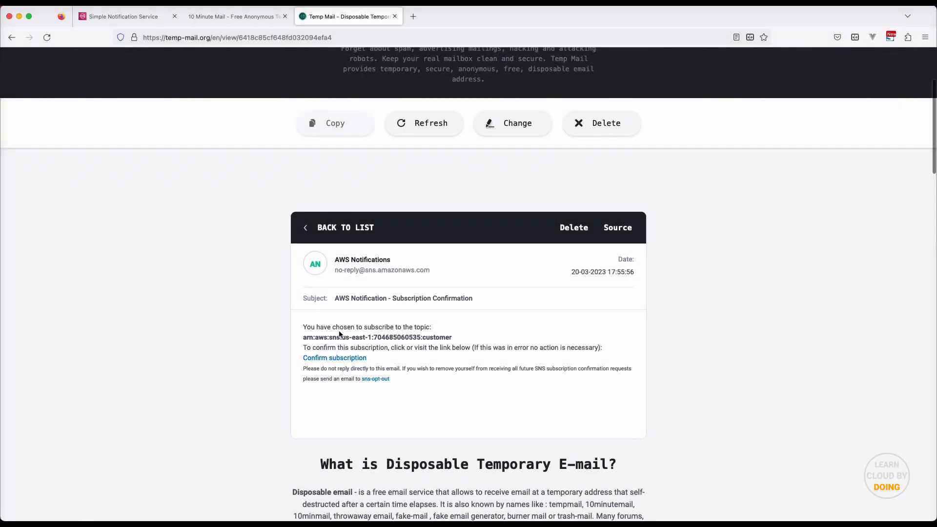
pyautogui.rightClick(347, 357)
pyautogui.click(376, 363)
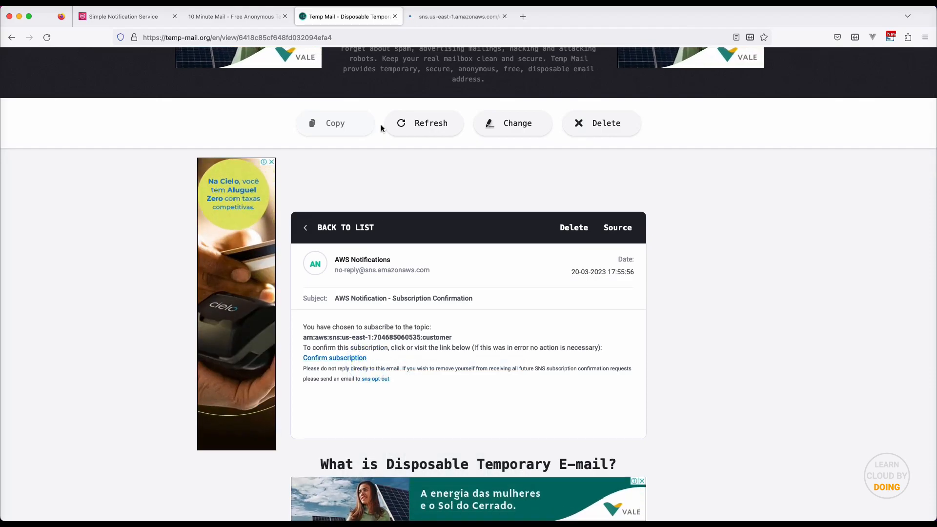
pyautogui.click(457, 17)
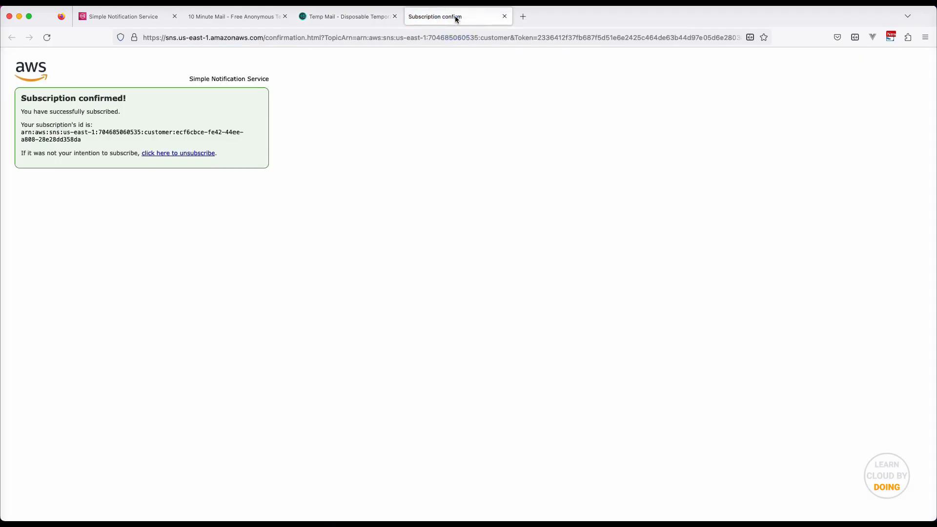
pyautogui.press('super+w')
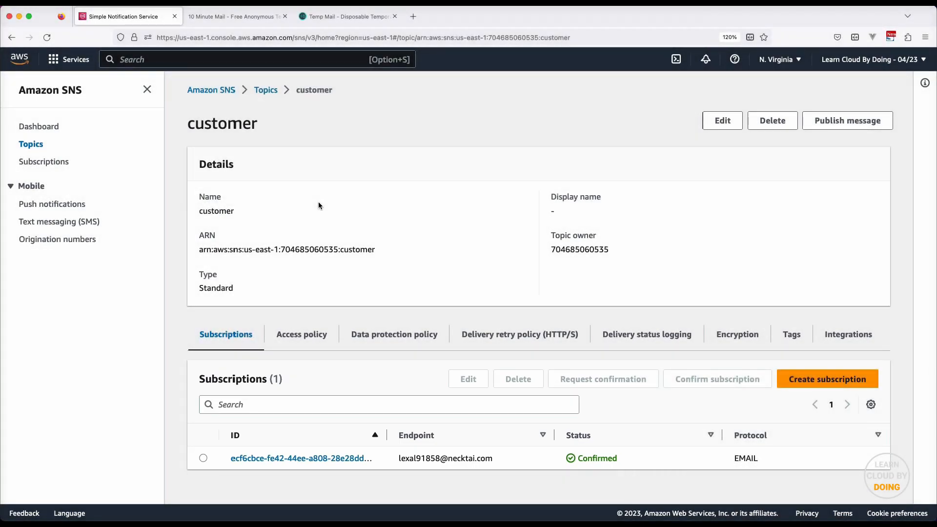
pyautogui.click(265, 91)
# Open the analyst topic, then begin creating a new DynamoDB table
pyautogui.click(252, 204)
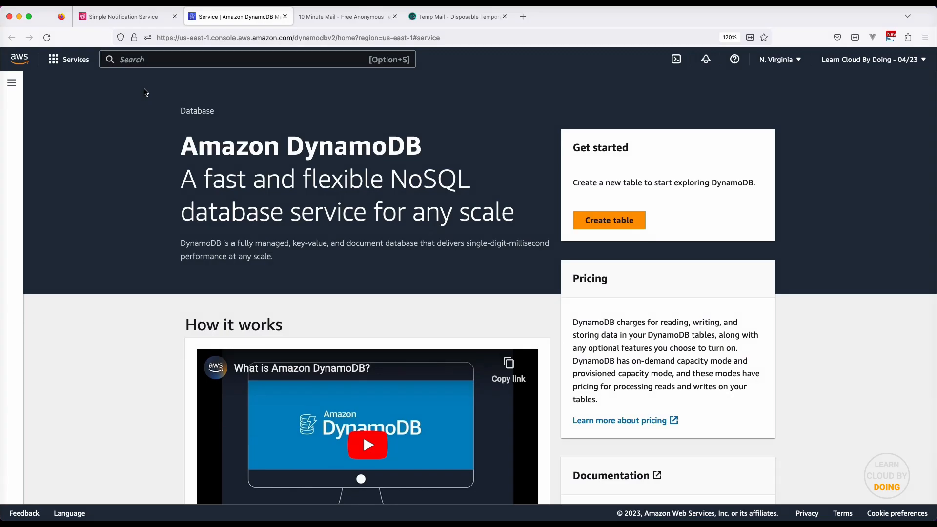
pyautogui.click(606, 220)
# Create table loan-requests with partition key id, customized settings and On-demand capacity
pyautogui.write('loan-requests')
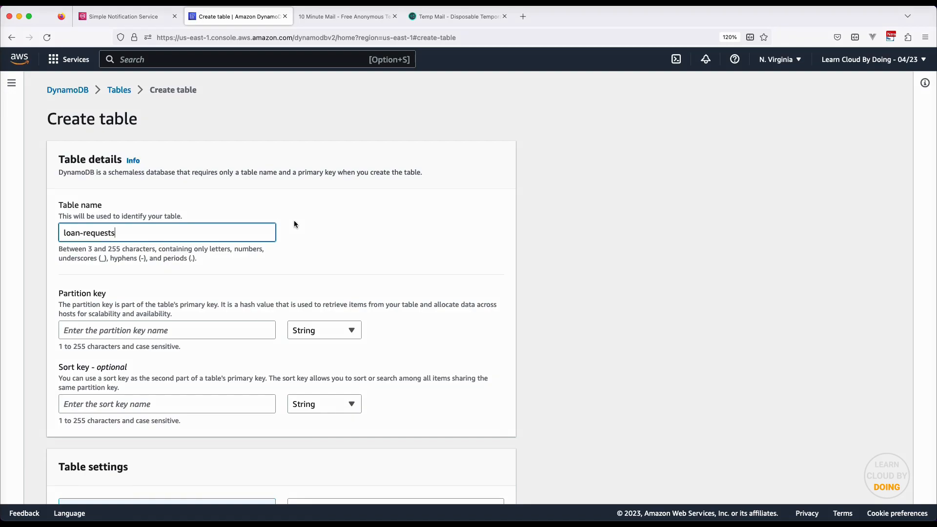
pyautogui.click(242, 330)
pyautogui.write('id')
pyautogui.scroll(-5, 243, 332)
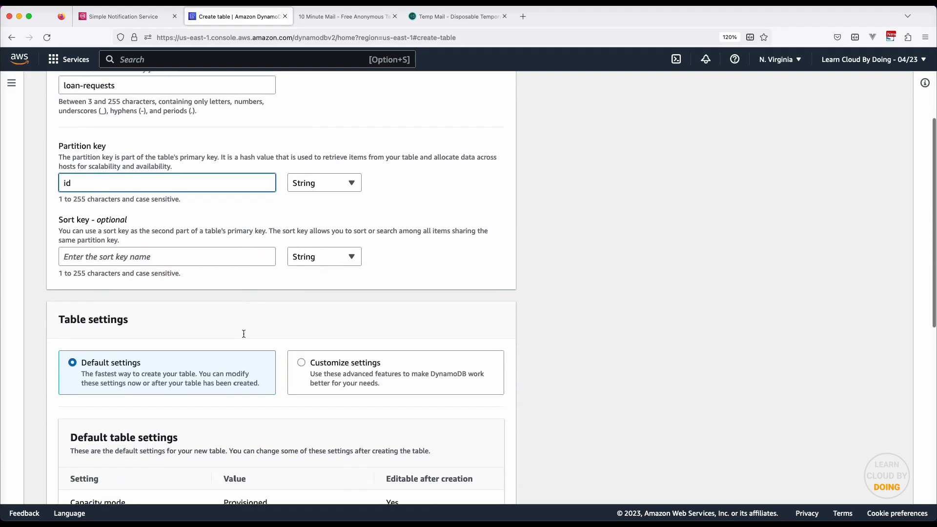
pyautogui.scroll(-1, 243, 337)
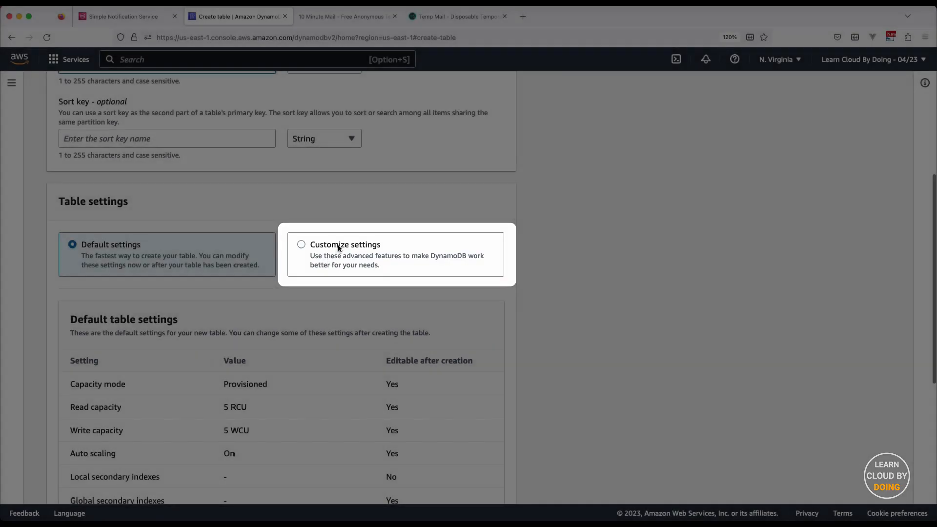
pyautogui.click(334, 248)
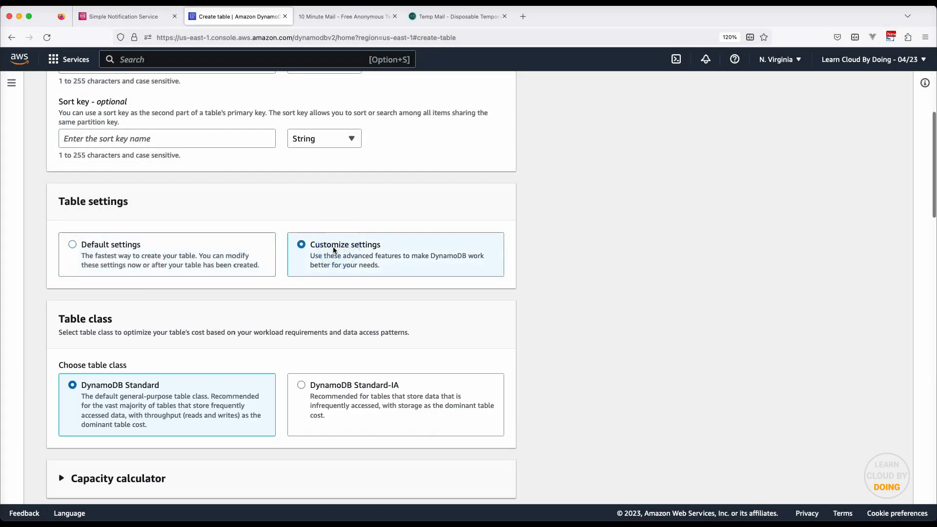
pyautogui.scroll(-7, 330, 347)
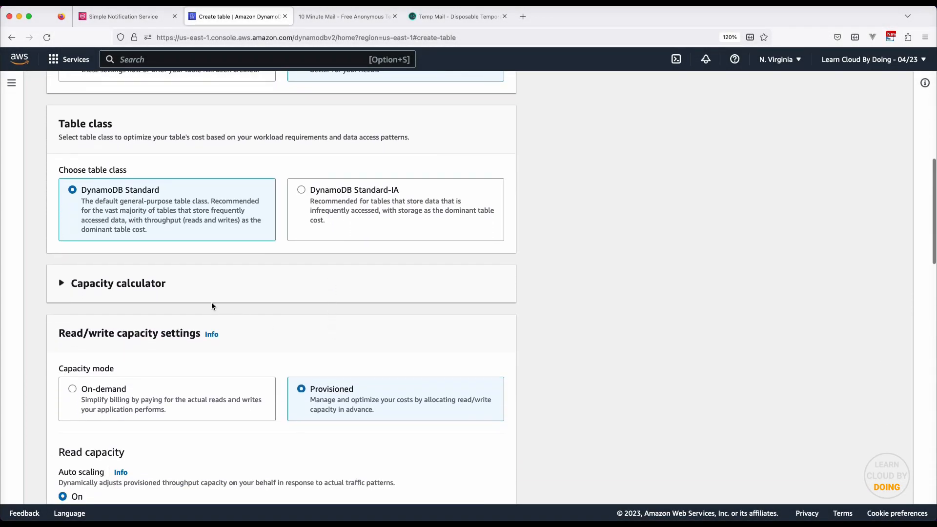
pyautogui.click(106, 387)
pyautogui.scroll(-6, 109, 383)
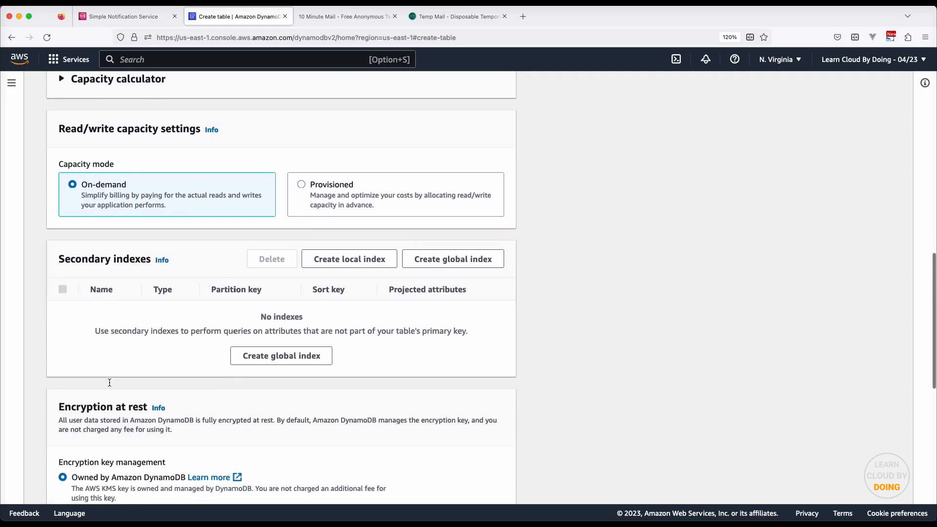
pyautogui.scroll(-7, 111, 382)
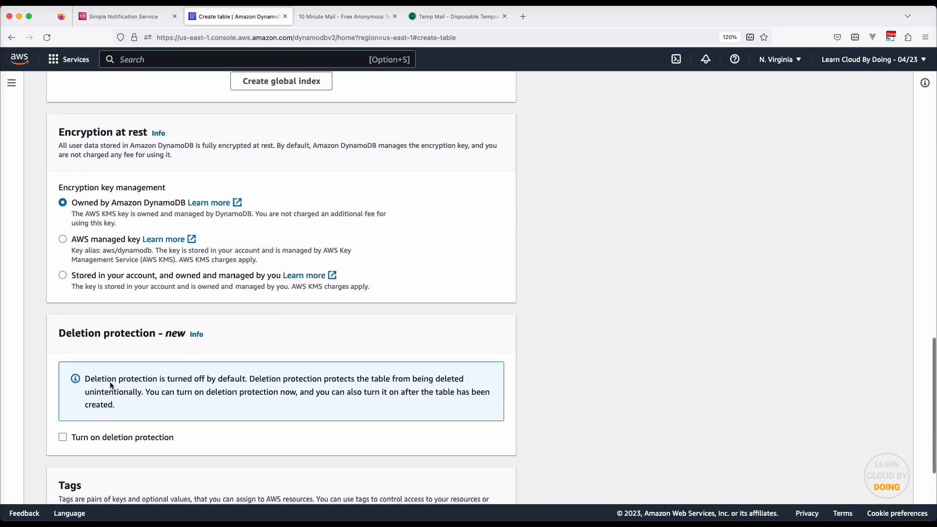
pyautogui.scroll(-4, 110, 382)
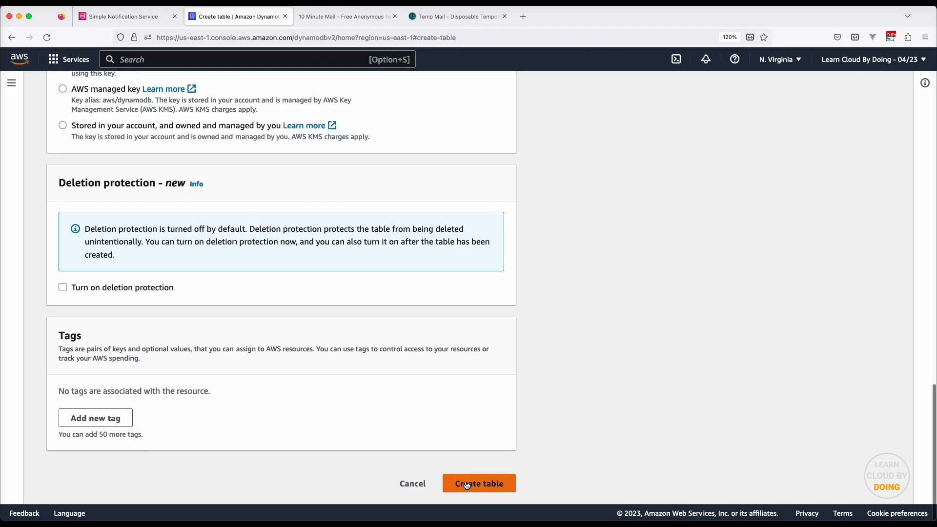
pyautogui.click(484, 485)
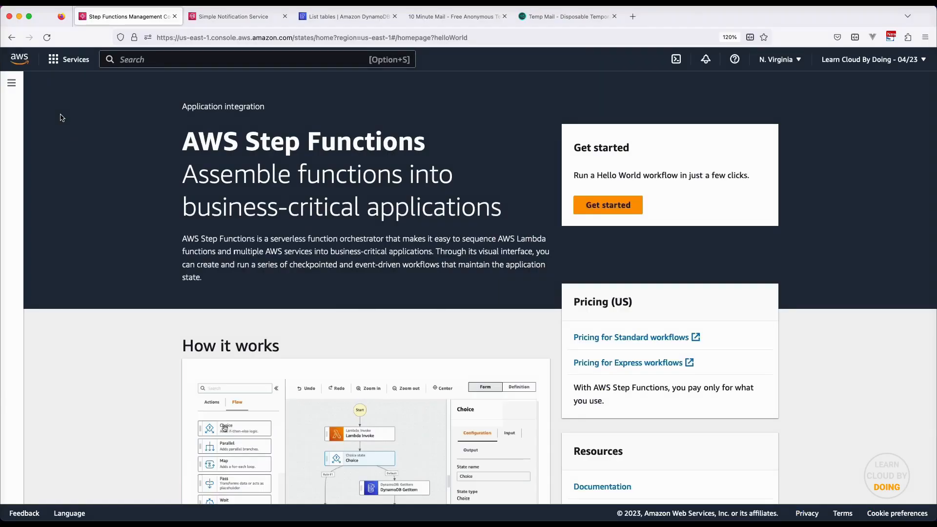
# Create a Standard state machine with Design visually and open the widened Workflow Studio canvas
pyautogui.click(15, 115)
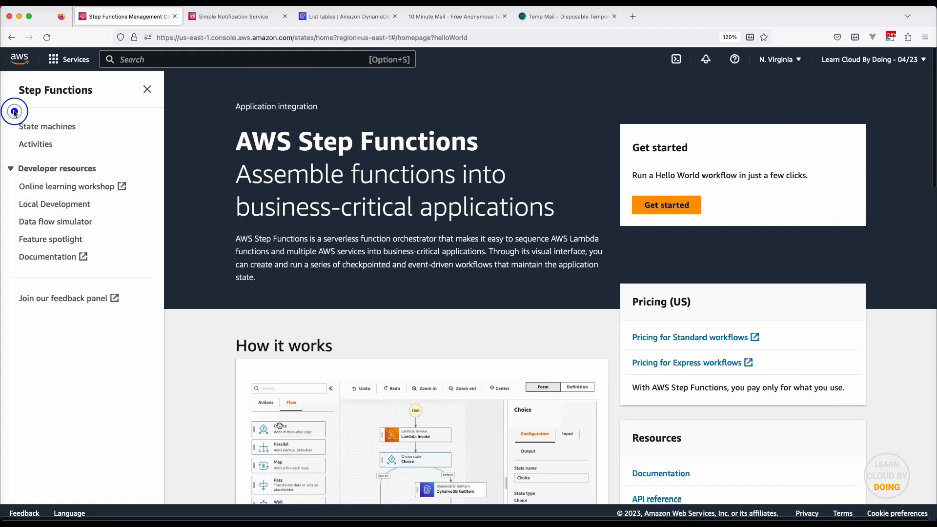
pyautogui.click(36, 128)
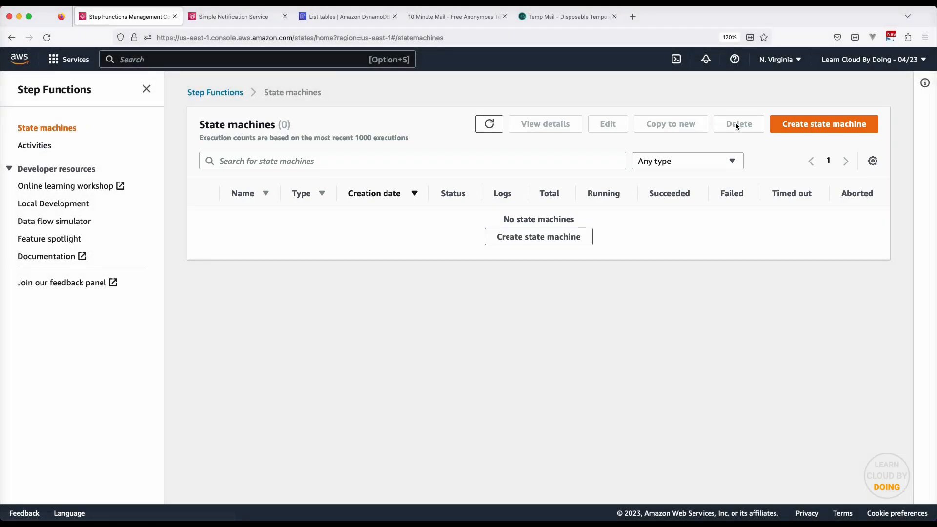
pyautogui.click(828, 128)
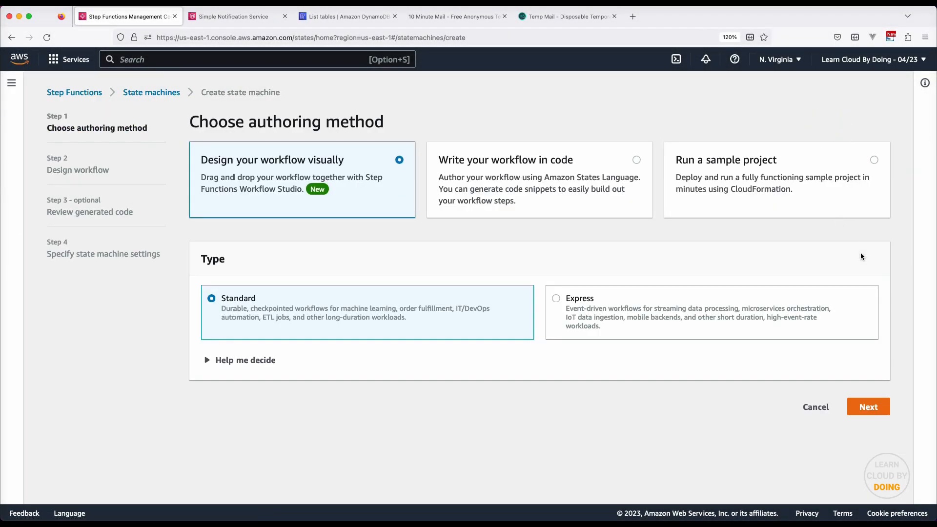
pyautogui.click(870, 408)
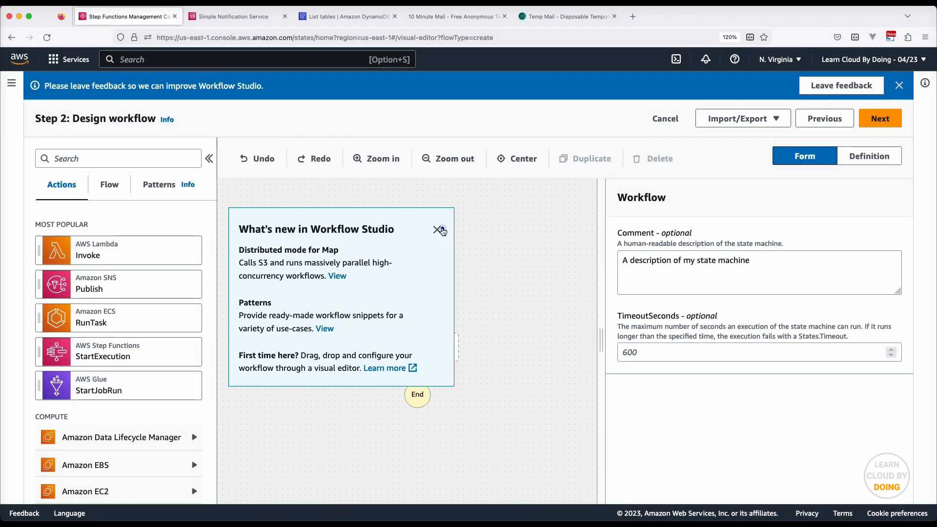
pyautogui.click(442, 230)
pyautogui.moveTo(601, 326); pyautogui.dragTo(712, 325)
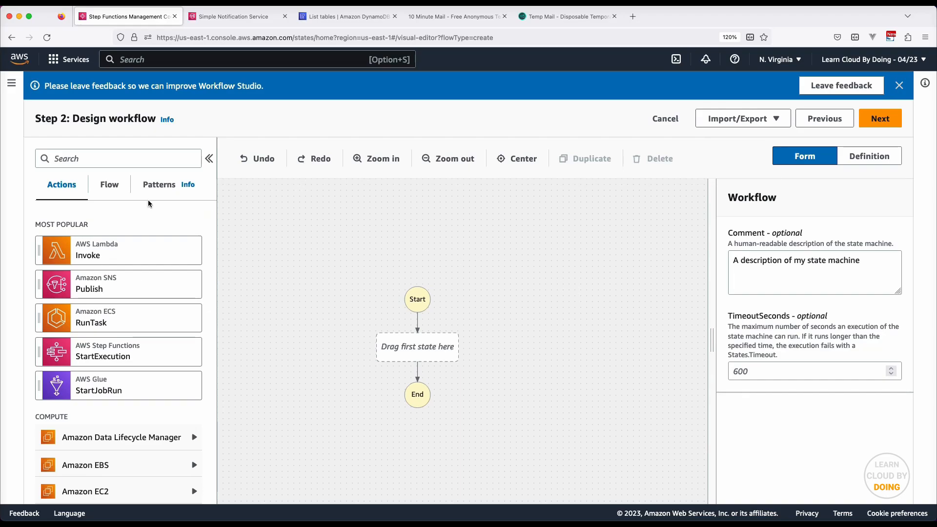
pyautogui.click(117, 194)
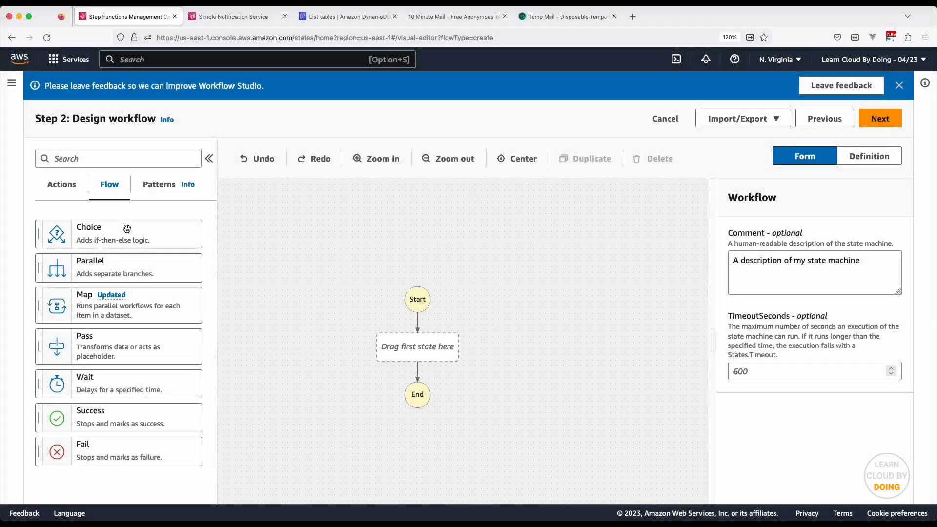
# Add a Choice state as the first step and name it 'amount < 5000'
pyautogui.moveTo(127, 231); pyautogui.dragTo(401, 342)
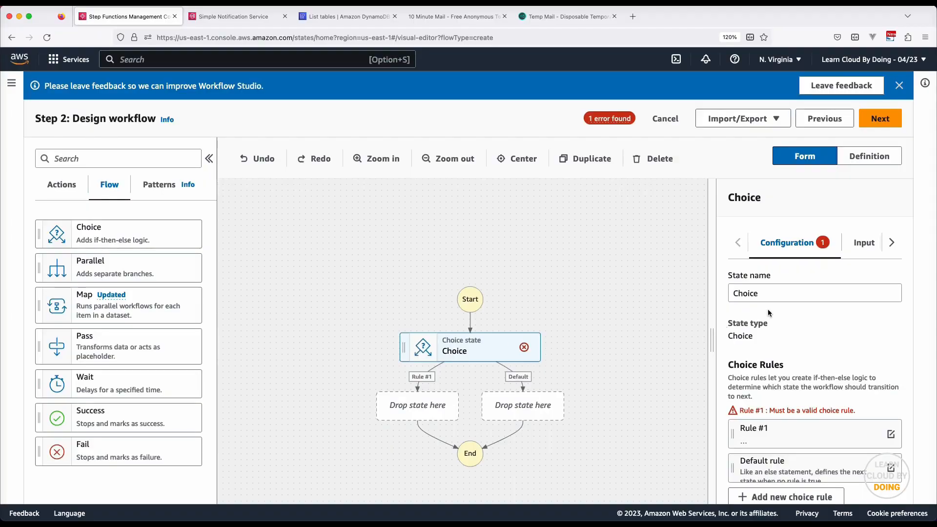
pyautogui.doubleClick(783, 293)
pyautogui.write('amount < ')
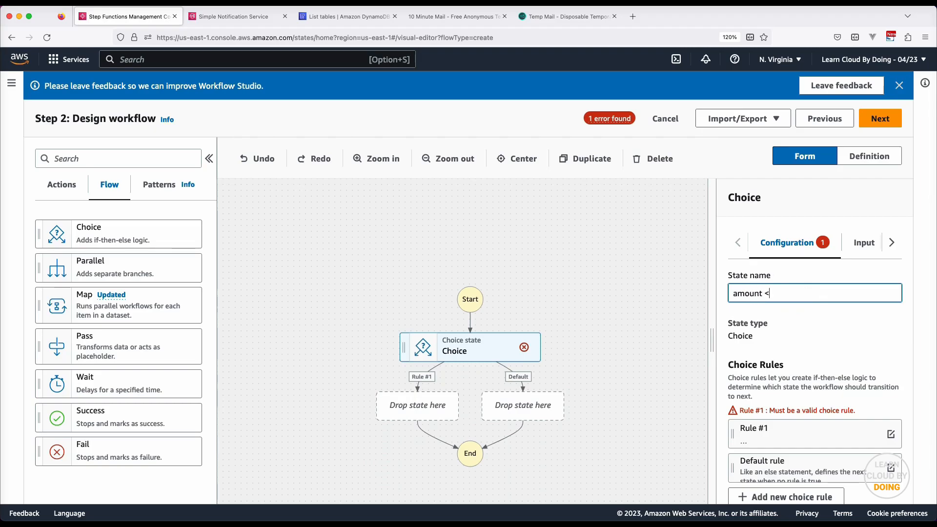
pyautogui.write('5000')
pyautogui.click(822, 324)
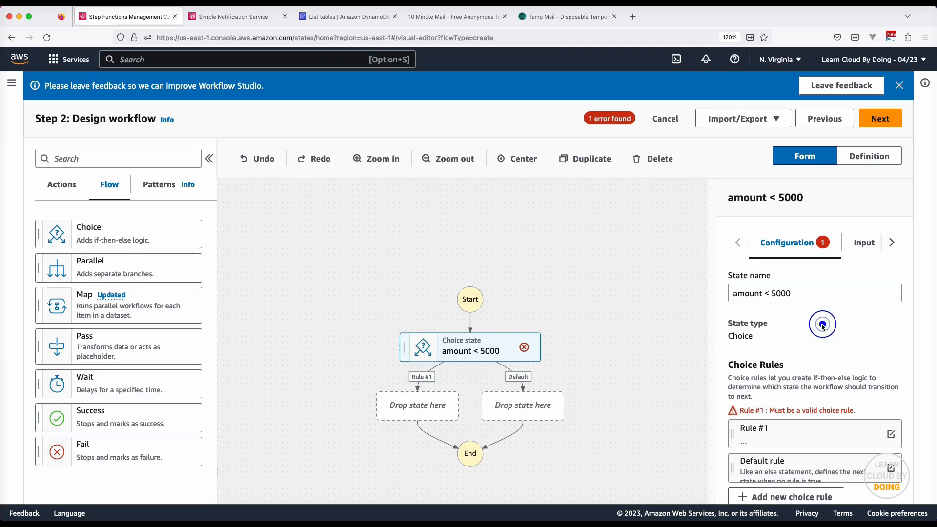
pyautogui.scroll(-3, 821, 323)
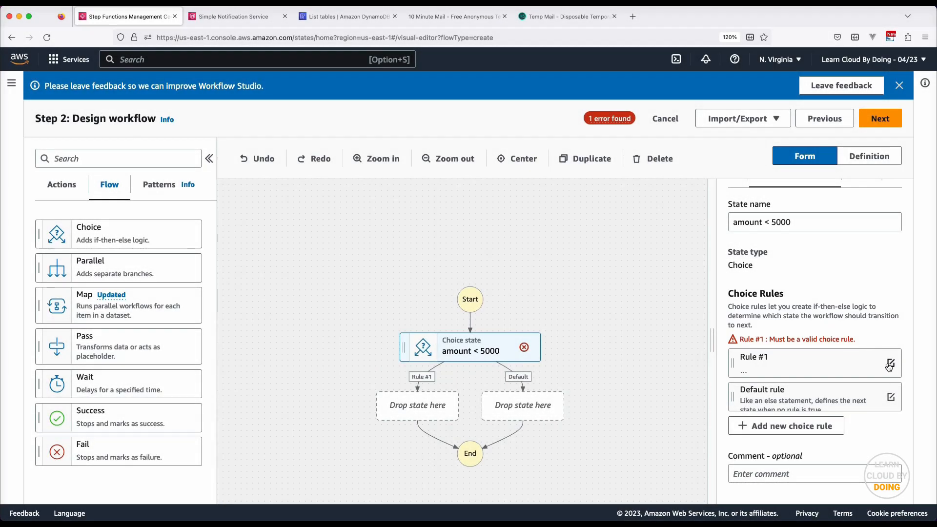
# Give Rule #1 the condition $.amount is less than number constant 5000
pyautogui.click(890, 364)
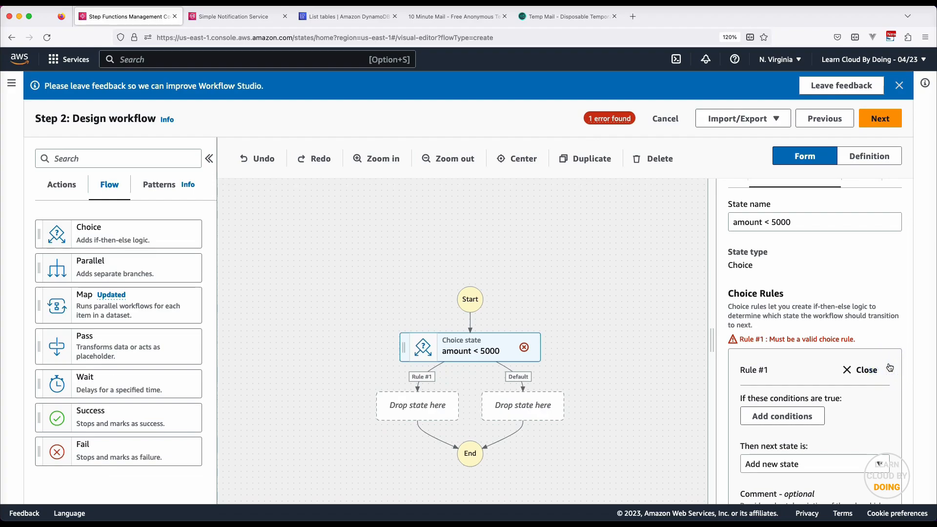
pyautogui.scroll(-3, 890, 367)
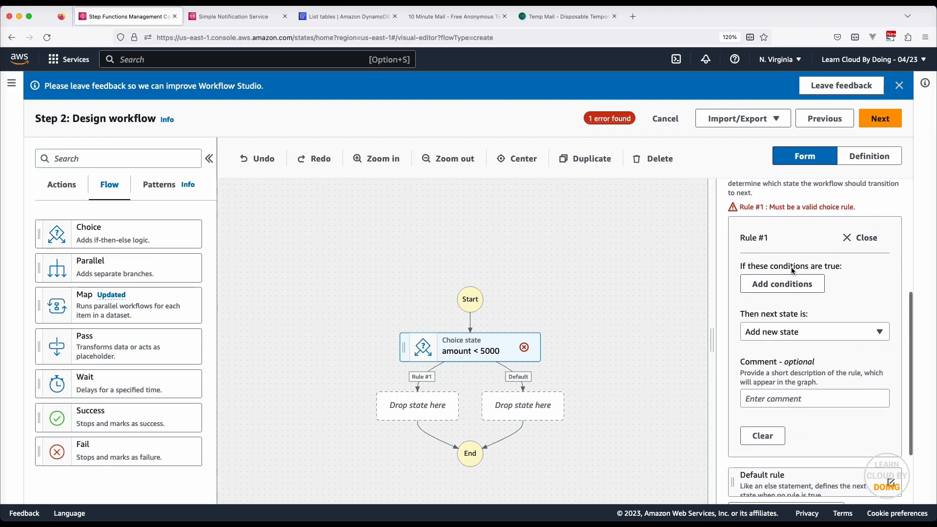
pyautogui.click(794, 285)
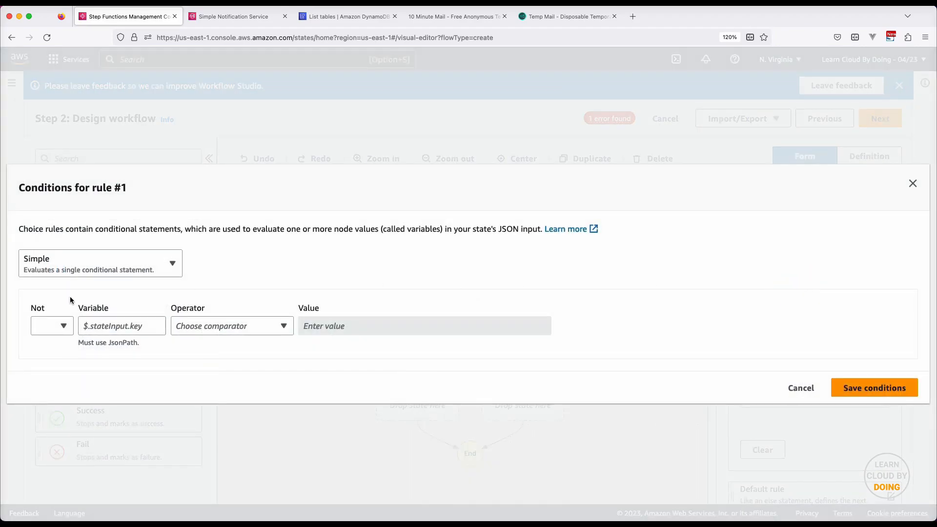
pyautogui.click(134, 326)
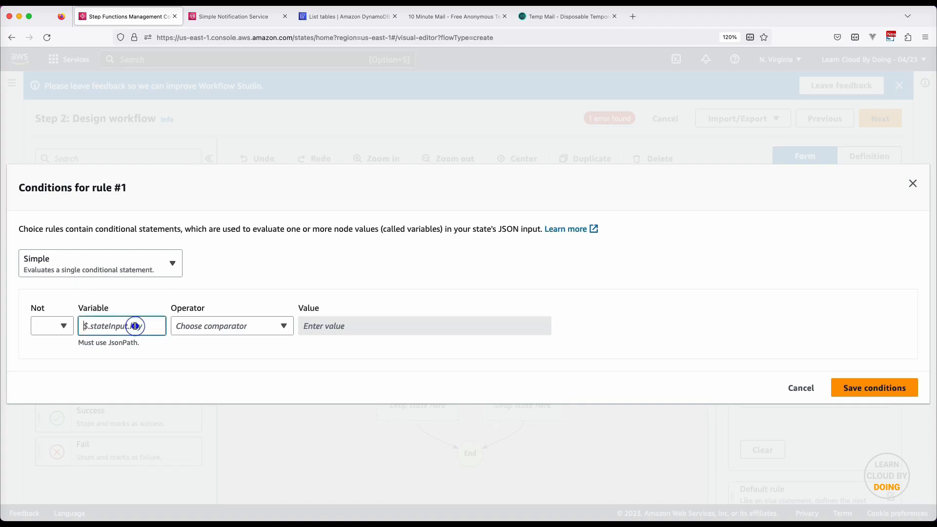
pyautogui.write('$.amount')
pyautogui.click(232, 327)
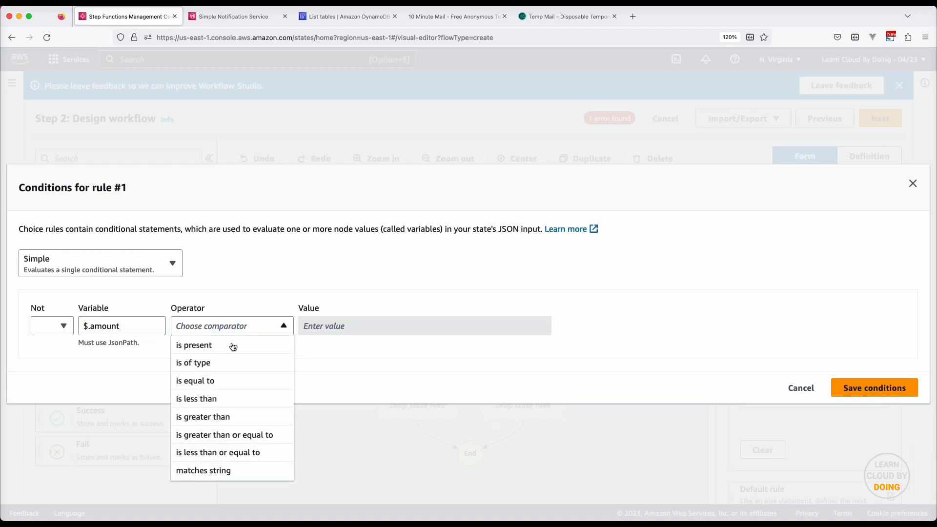
pyautogui.click(235, 401)
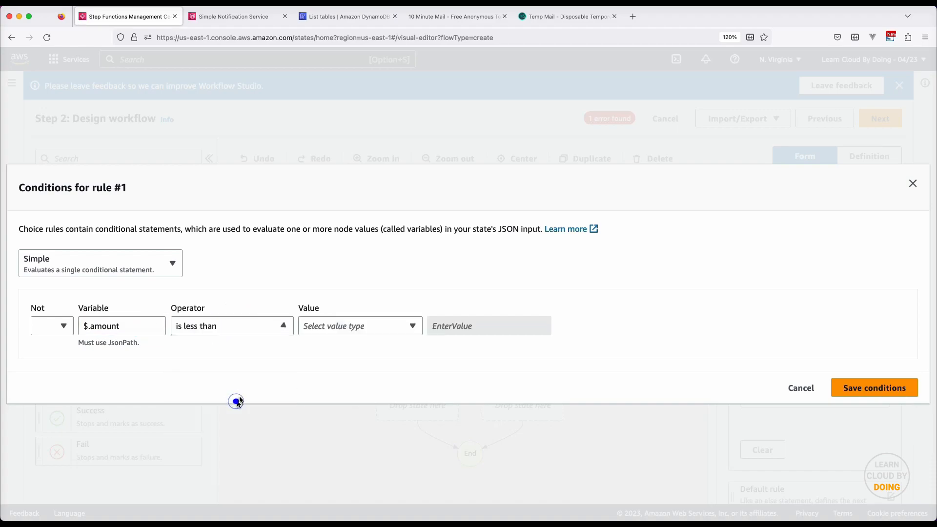
pyautogui.click(367, 326)
pyautogui.click(372, 344)
pyautogui.click(469, 326)
pyautogui.write('5000')
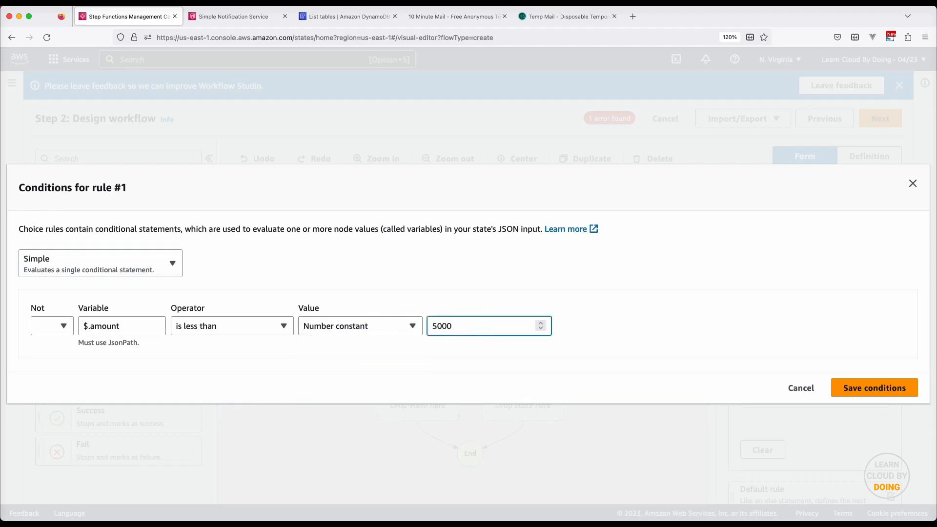
pyautogui.click(888, 391)
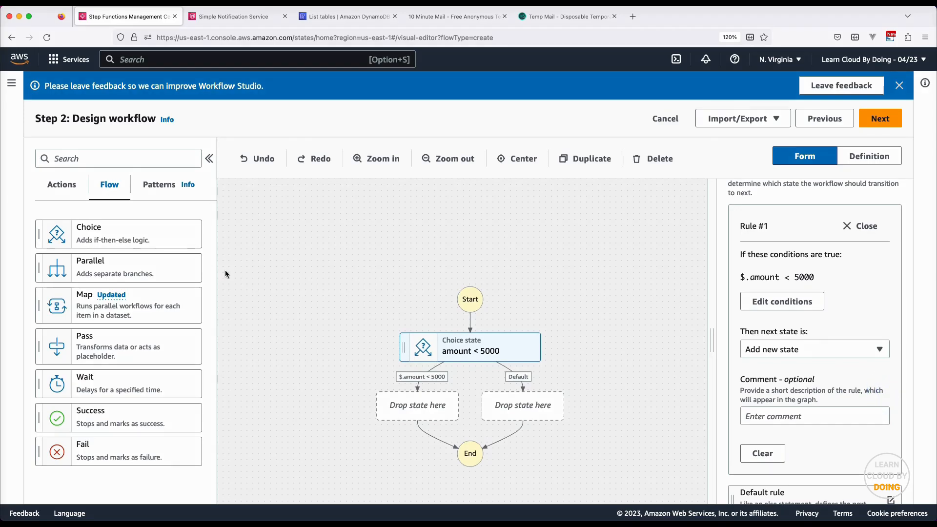
# Search the Actions list for DynamoDB with 'dyna'
pyautogui.click(69, 188)
pyautogui.click(113, 157)
pyautogui.write('dyna')
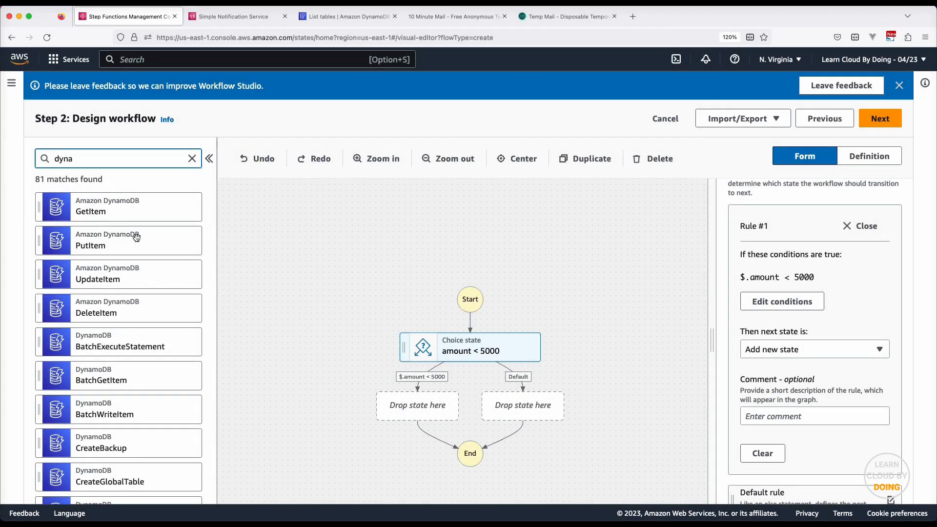
# Place DynamoDB PutItem on the under-5000 branch with TableName loan-requests and id S.$ $$.Execution.Id
pyautogui.moveTo(137, 244); pyautogui.dragTo(412, 412)
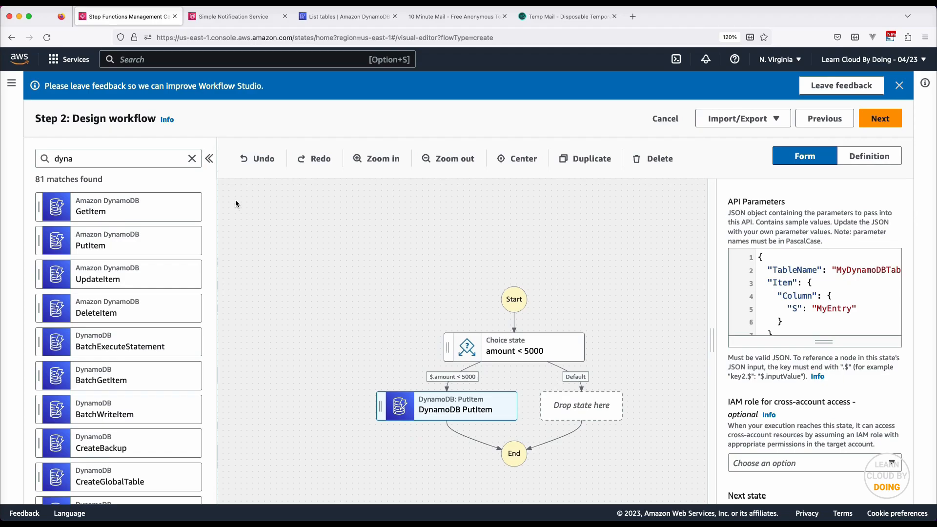
pyautogui.click(194, 158)
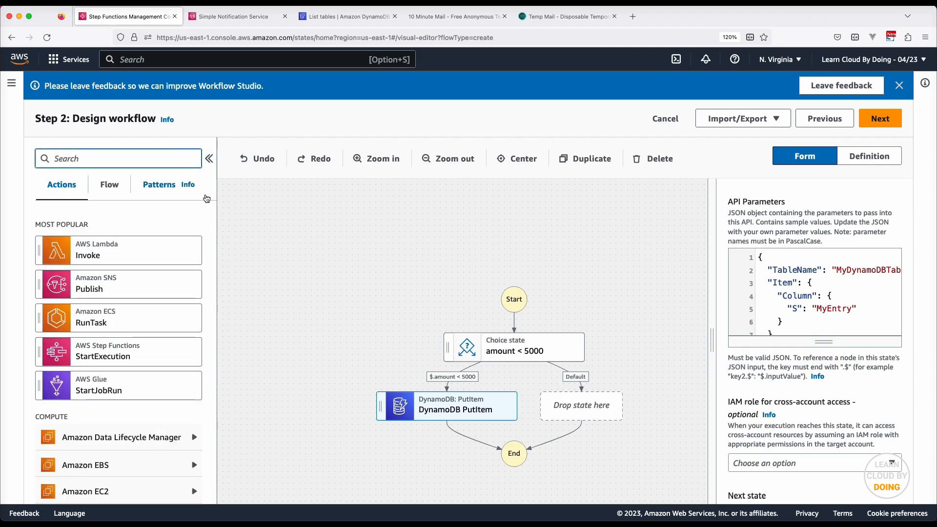
pyautogui.moveTo(711, 340); pyautogui.dragTo(657, 341)
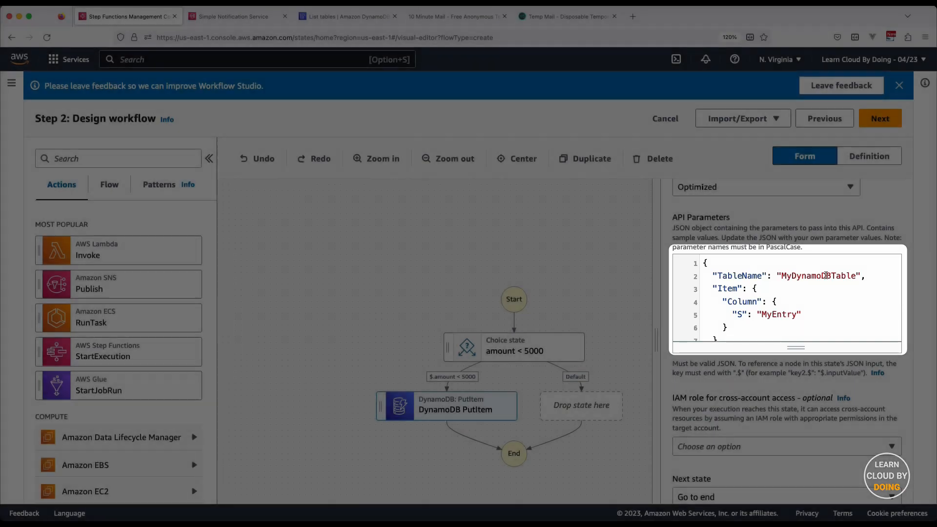
pyautogui.doubleClick(823, 276)
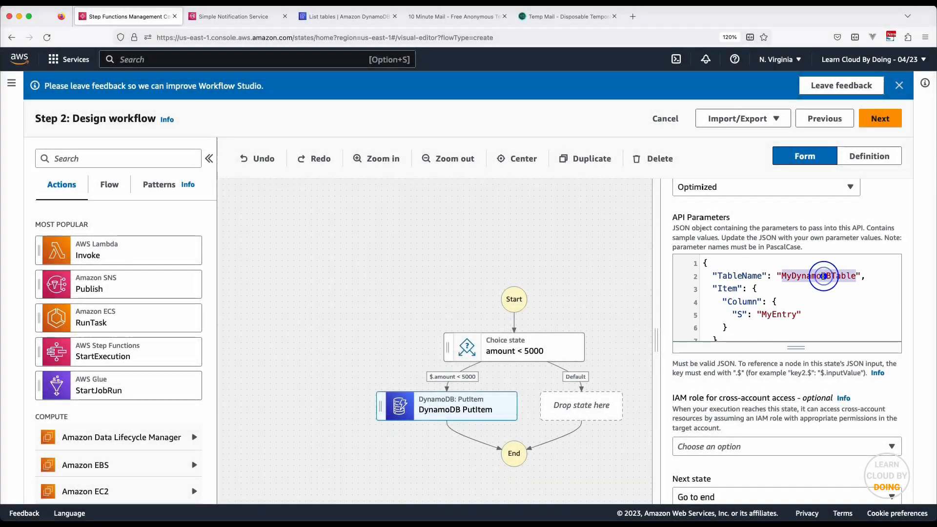
pyautogui.write('loan-requests')
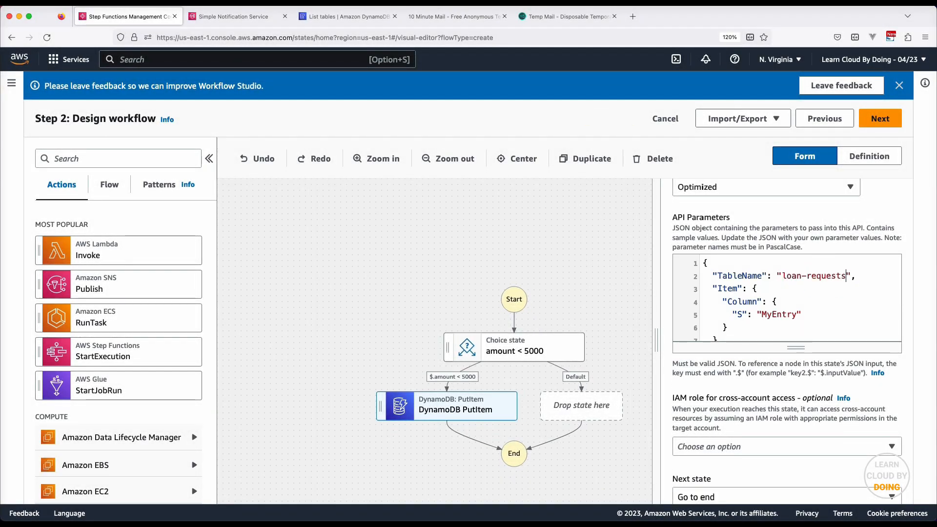
pyautogui.doubleClick(746, 302)
pyautogui.write('id')
pyautogui.click(742, 315)
pyautogui.write('.$')
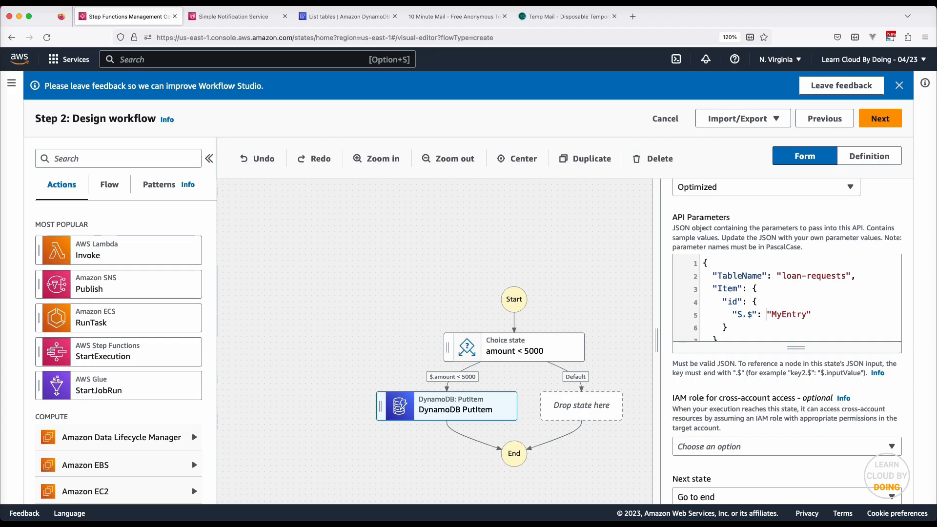
pyautogui.doubleClick(786, 315)
pyautogui.write('$$.Execution.Id')
# Add an amount attribute with N.$ set to States.Format('{}', $.amount)
pyautogui.press('Down')
pyautogui.write(',')
pyautogui.press('Return')
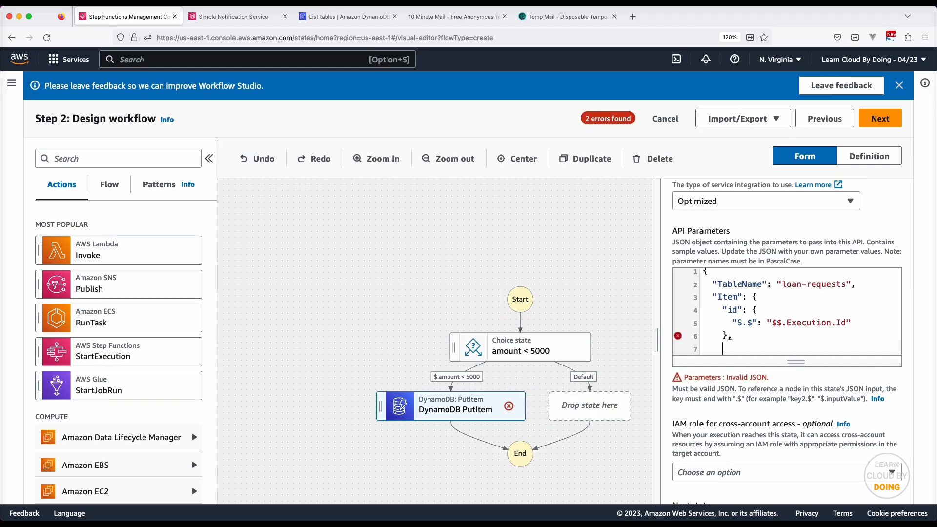
pyautogui.write('"amount"')
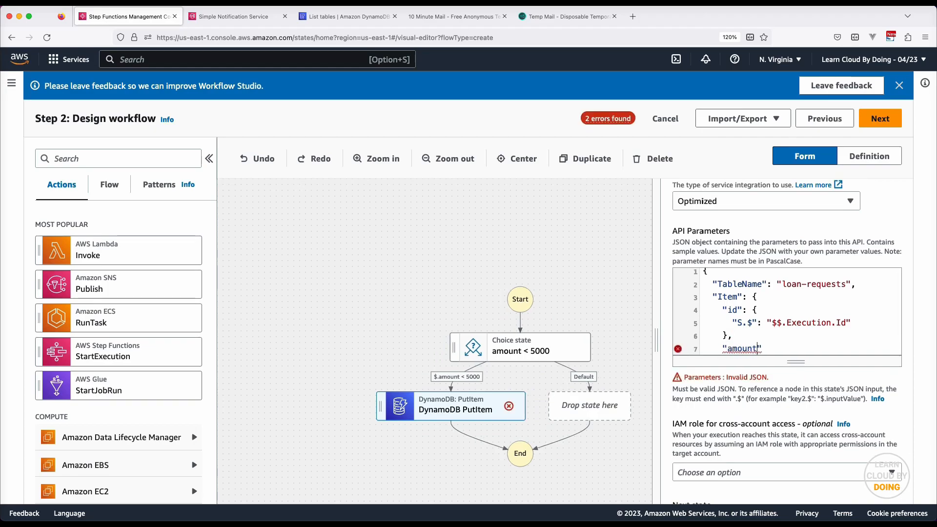
pyautogui.write(': {       ')
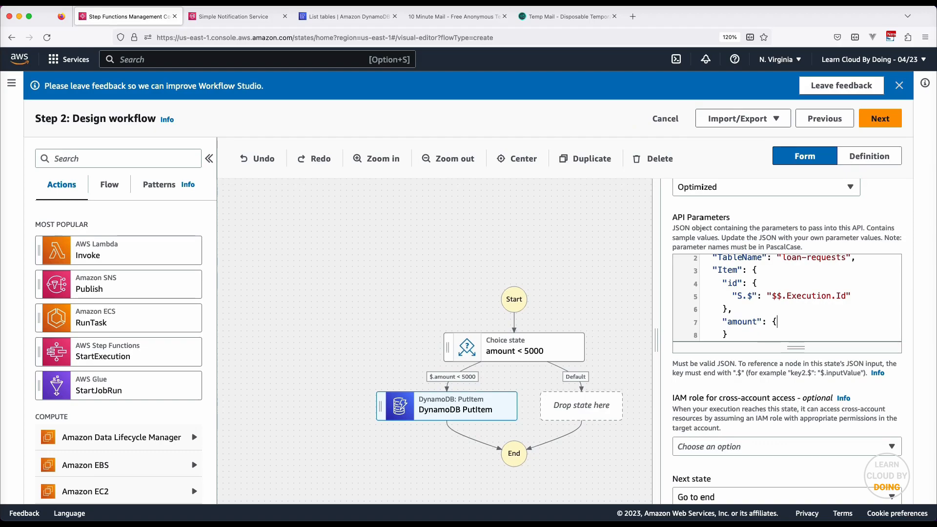
pyautogui.write('"')
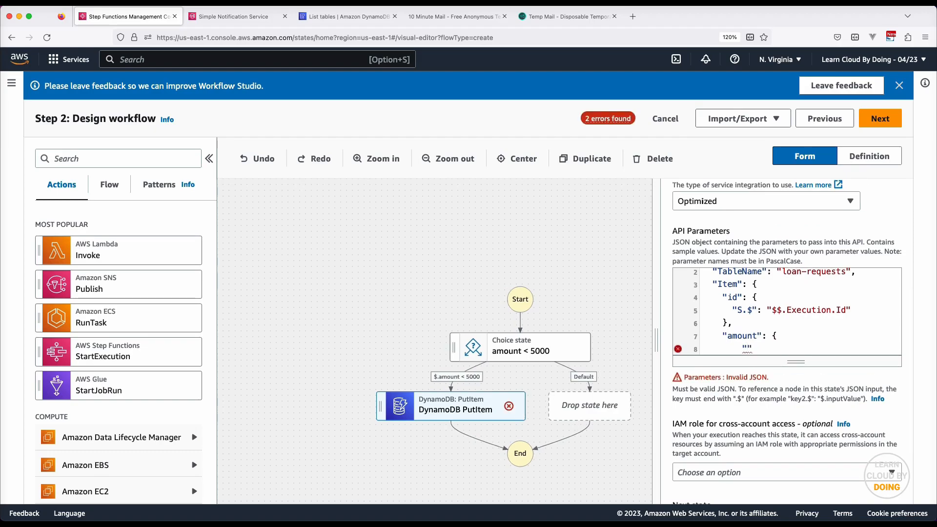
pyautogui.write('N.$": "S')
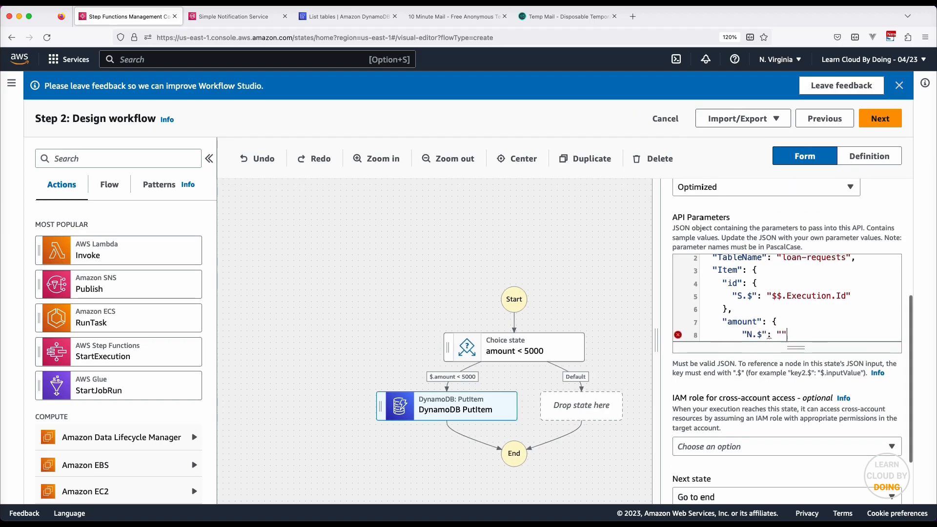
pyautogui.write('tates')
pyautogui.write(".Format(''")
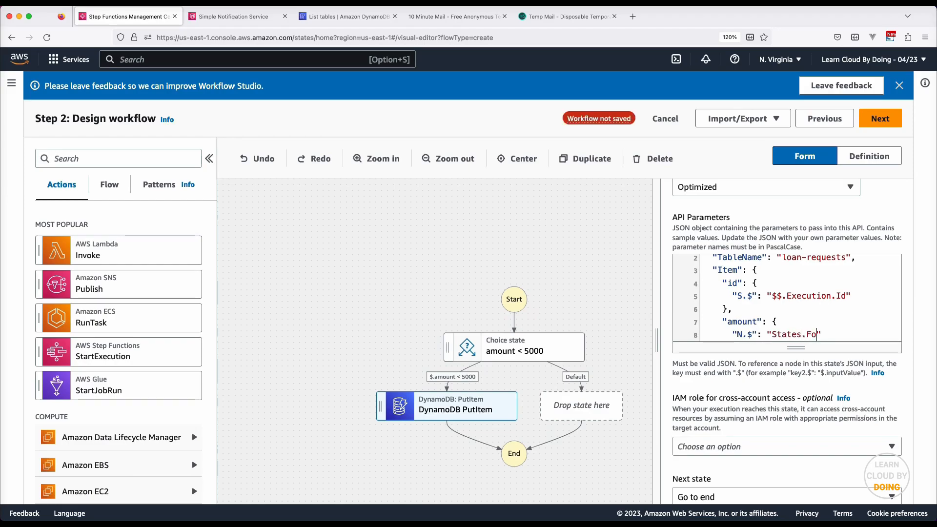
pyautogui.press('Left')
pyautogui.write('{}')
pyautogui.press('Right')
pyautogui.write(', $.amount')
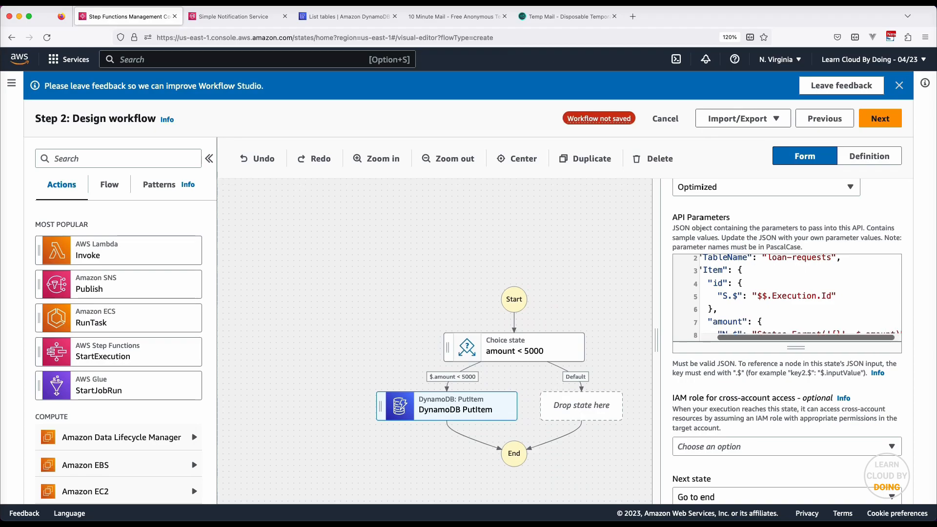
pyautogui.scroll(-3, 796, 298)
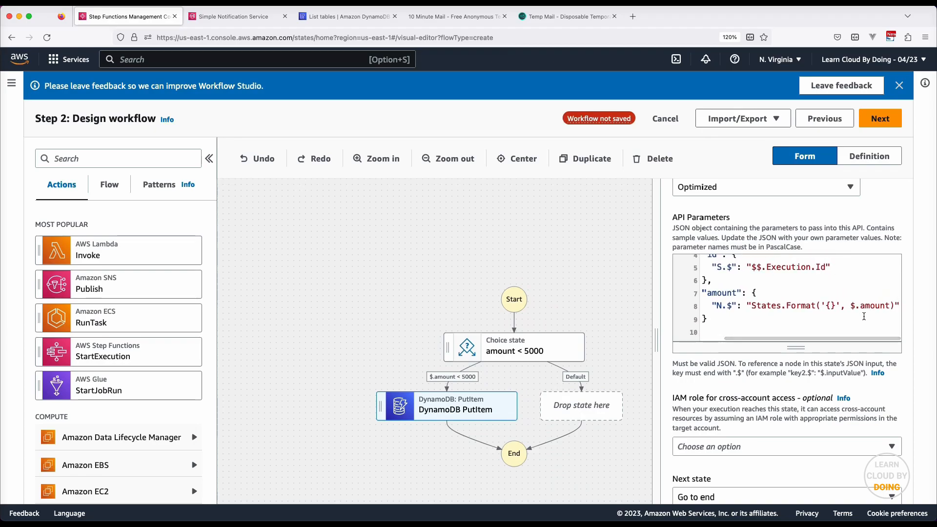
pyautogui.moveTo(796, 347); pyautogui.dragTo(804, 367)
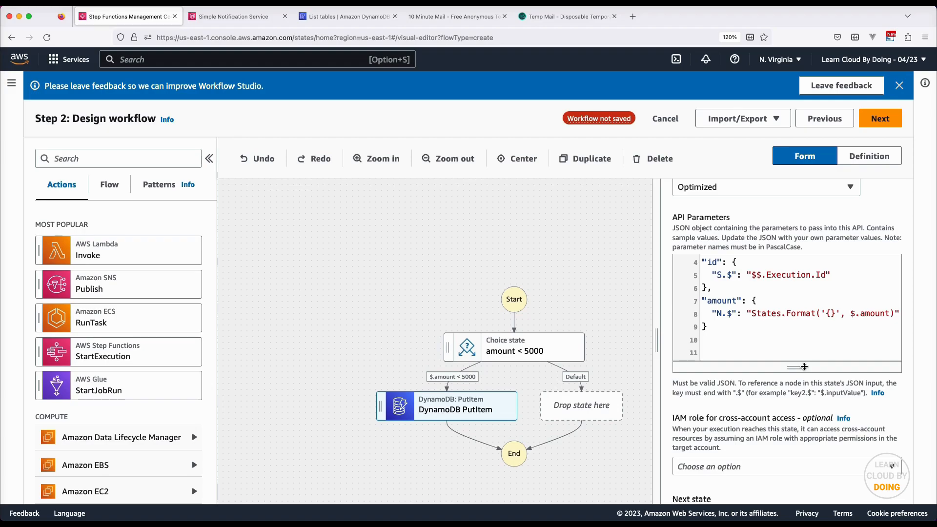
pyautogui.scroll(-3, 804, 367)
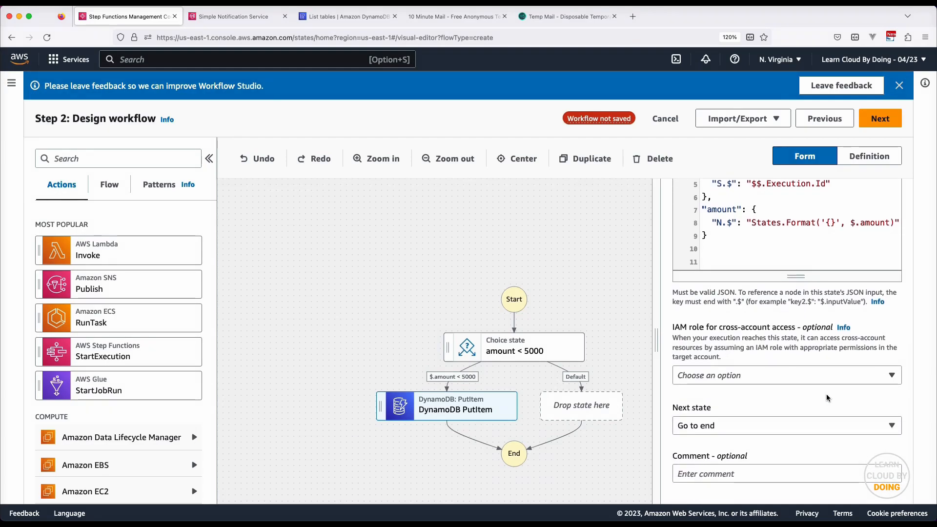
pyautogui.click(111, 186)
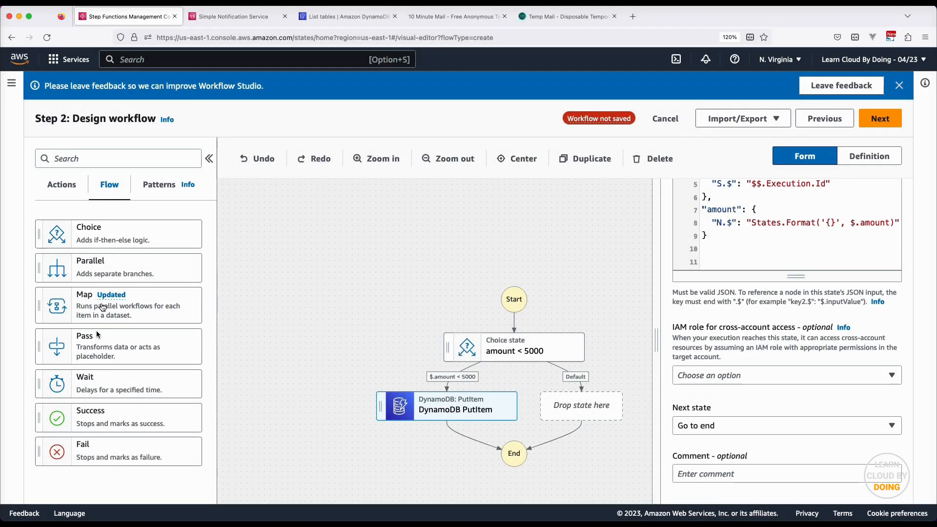
# Place a Pass state on the Default branch with an SNS Publish step directly above it
pyautogui.moveTo(96, 342); pyautogui.dragTo(592, 420)
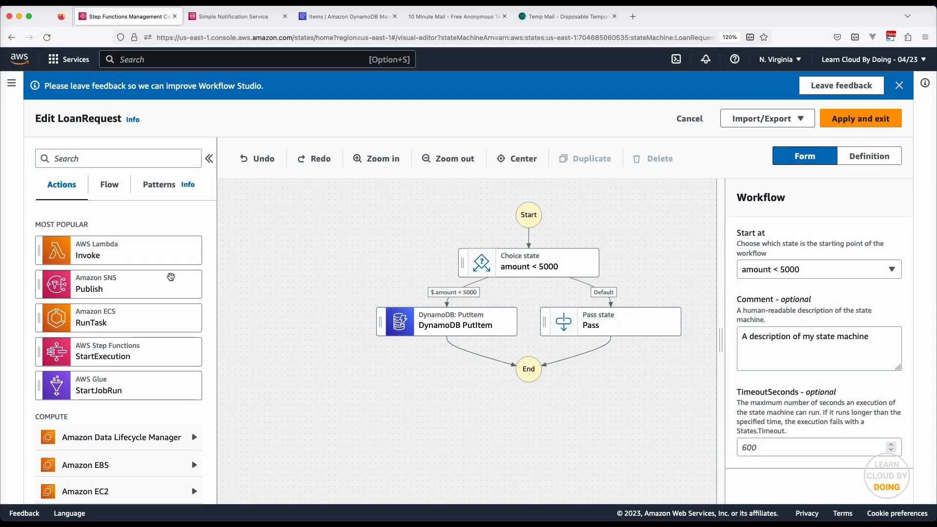
pyautogui.moveTo(150, 283); pyautogui.dragTo(635, 321)
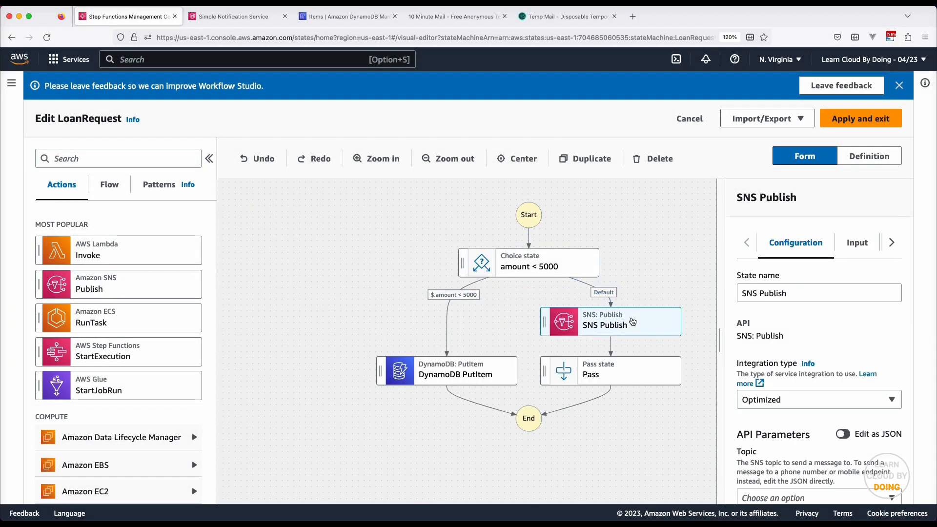
pyautogui.click(630, 317)
# Rename the SNS step to 'Loan Analysis' and publish it to the analyst topic
pyautogui.tripleClick(822, 292)
pyautogui.write('Loan Analysis')
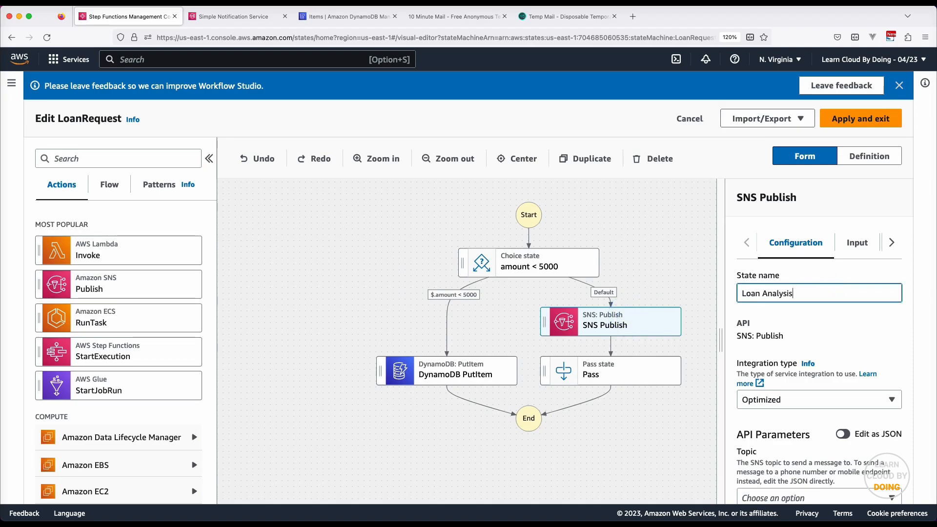
pyautogui.click(821, 320)
pyautogui.scroll(-2, 821, 324)
pyautogui.scroll(-2, 821, 324)
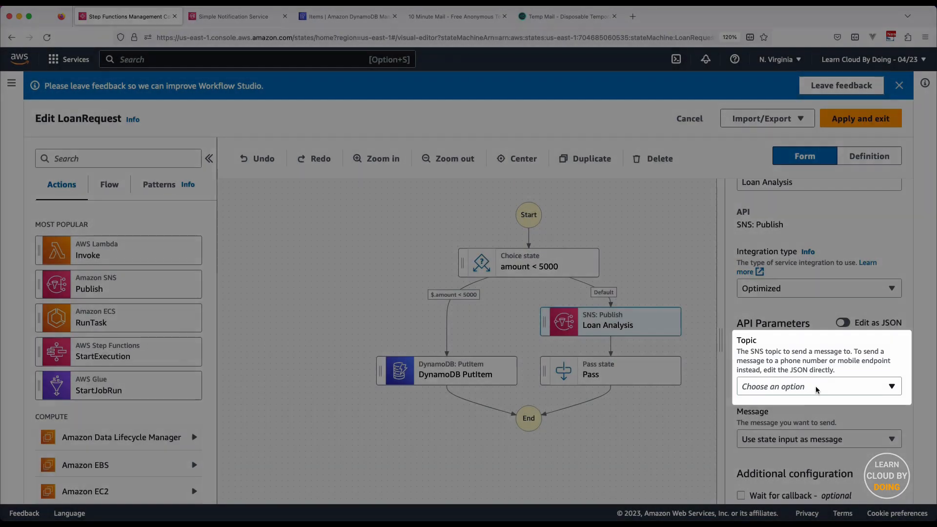
pyautogui.click(815, 385)
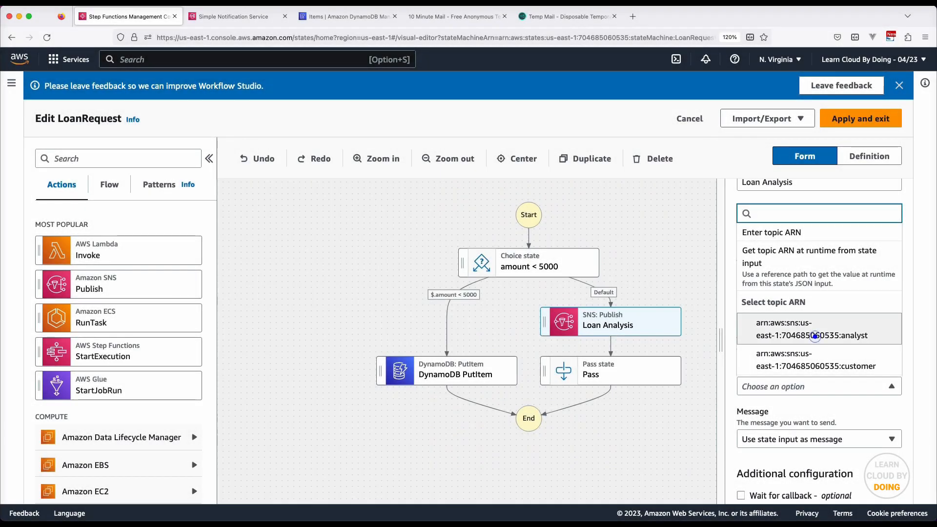
pyautogui.click(815, 336)
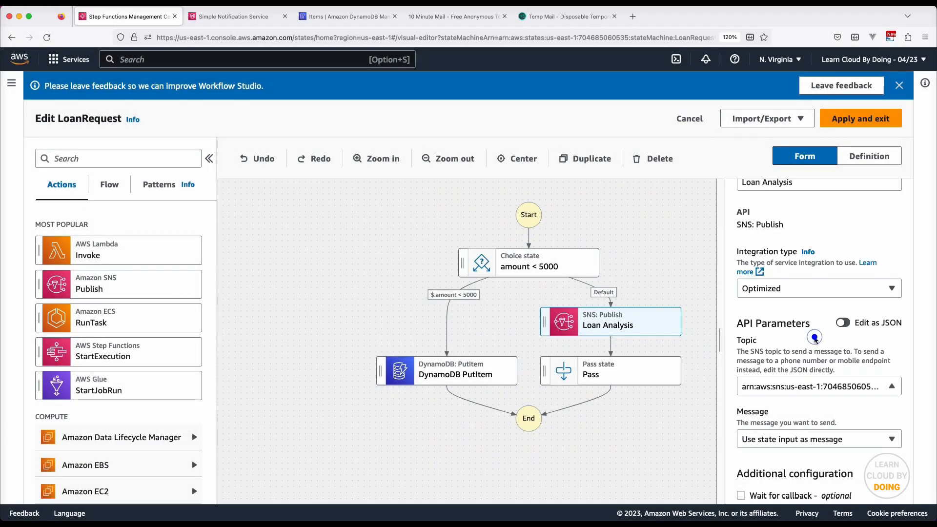
# Switch the message source to 'Enter message' and begin editing the custom message JSON
pyautogui.scroll(-3, 815, 339)
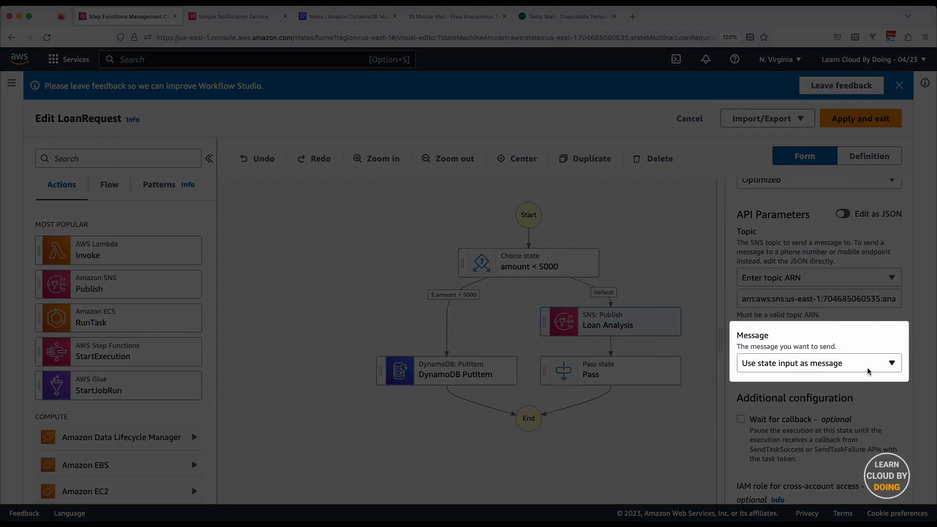
pyautogui.click(810, 364)
pyautogui.click(807, 423)
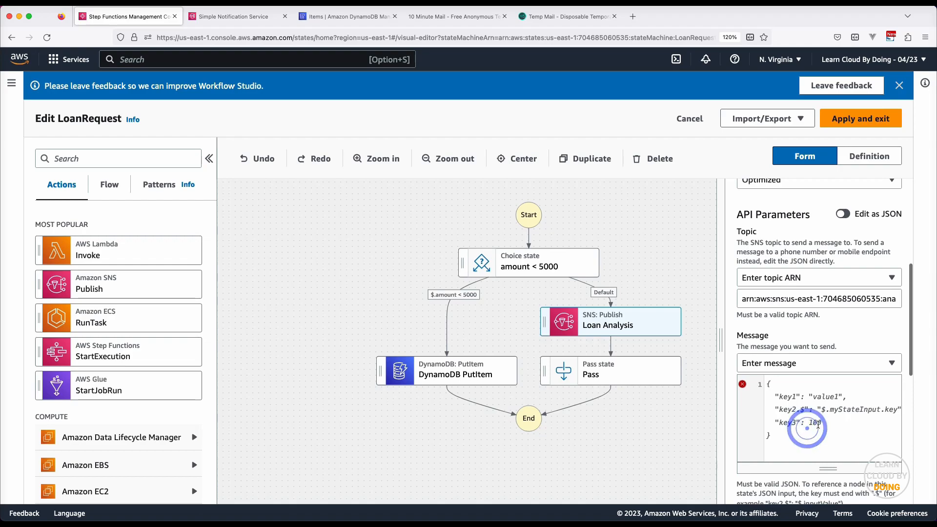
pyautogui.click(857, 439)
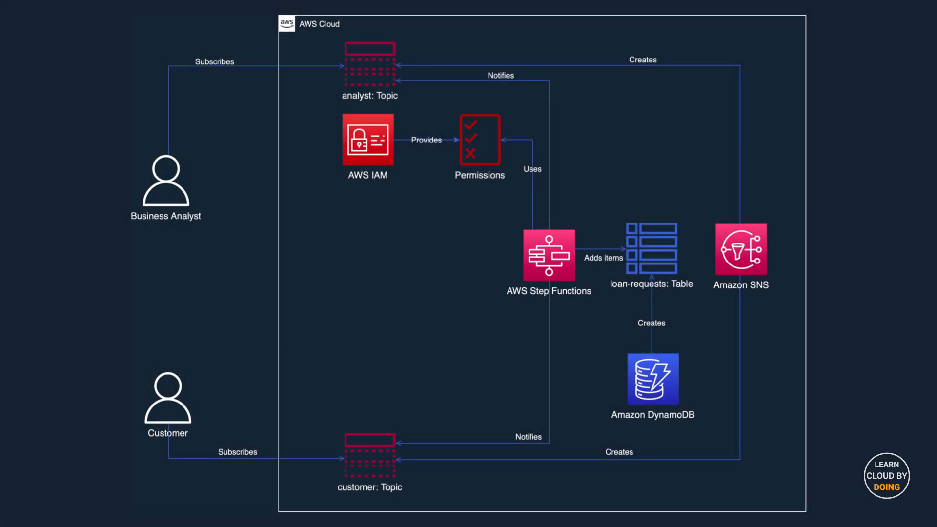
# Enable 'Wait for callback' on Loan Analysis and confirm the task-token explanation with Done
pyautogui.scroll(-5, 909, 407)
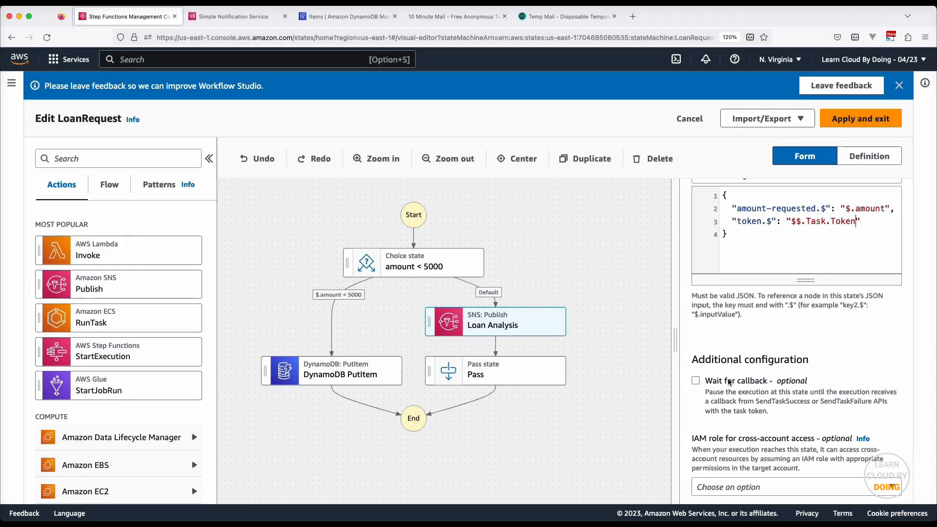
pyautogui.click(728, 381)
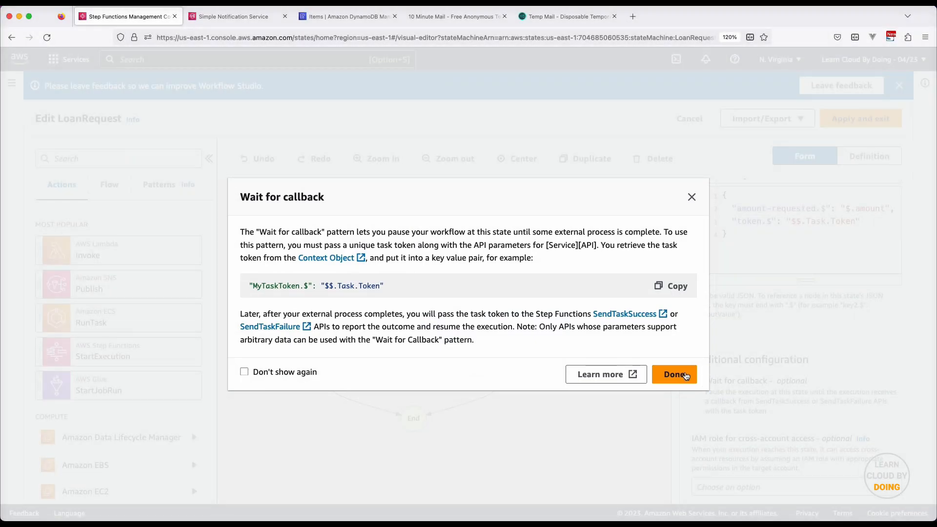
pyautogui.click(681, 372)
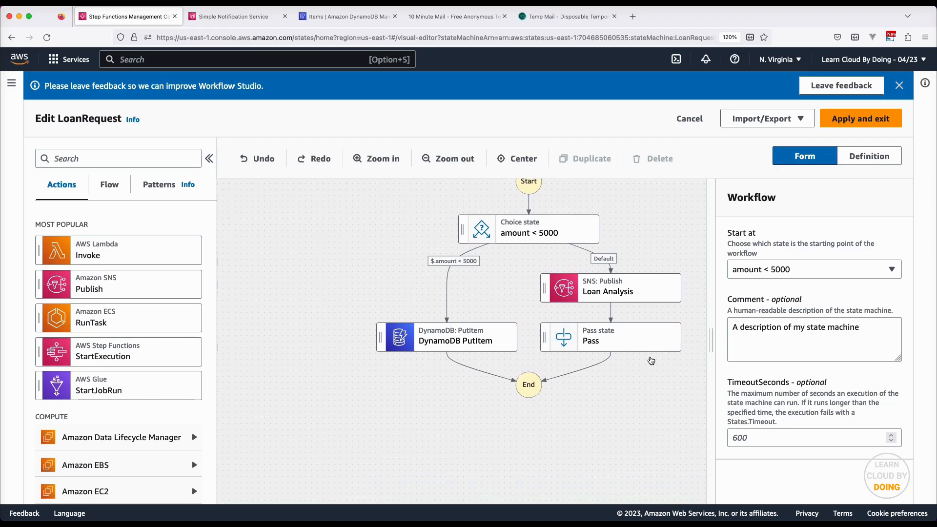
# Insert a Choice state above the Pass state and name it 'Approved?'
pyautogui.click(637, 334)
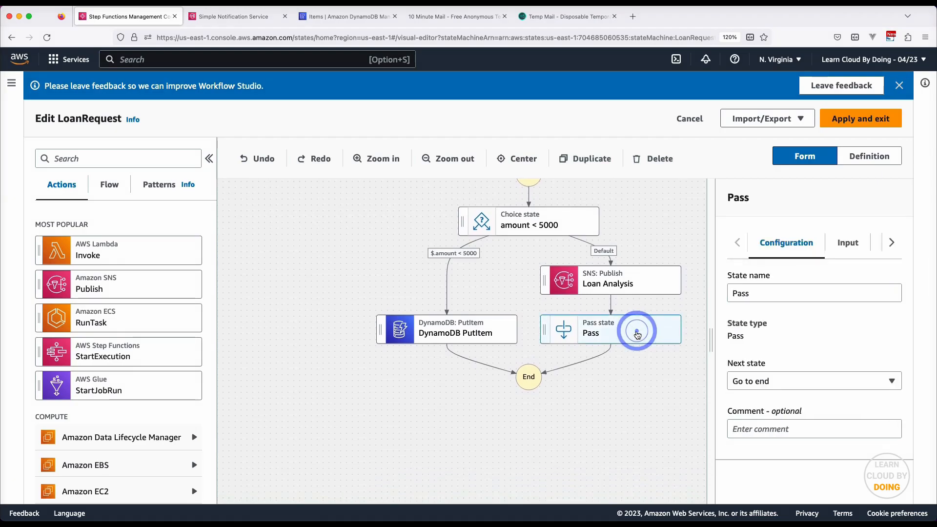
pyautogui.click(108, 186)
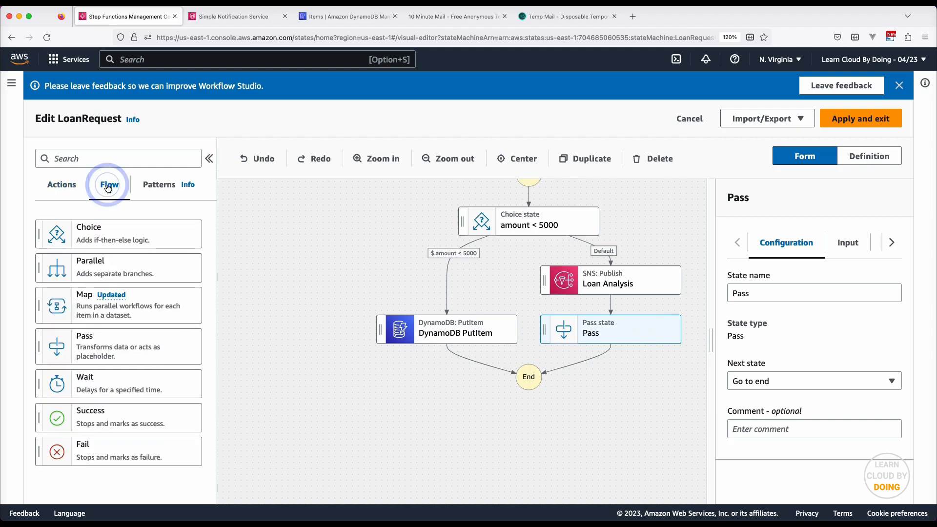
pyautogui.moveTo(90, 242); pyautogui.dragTo(645, 337)
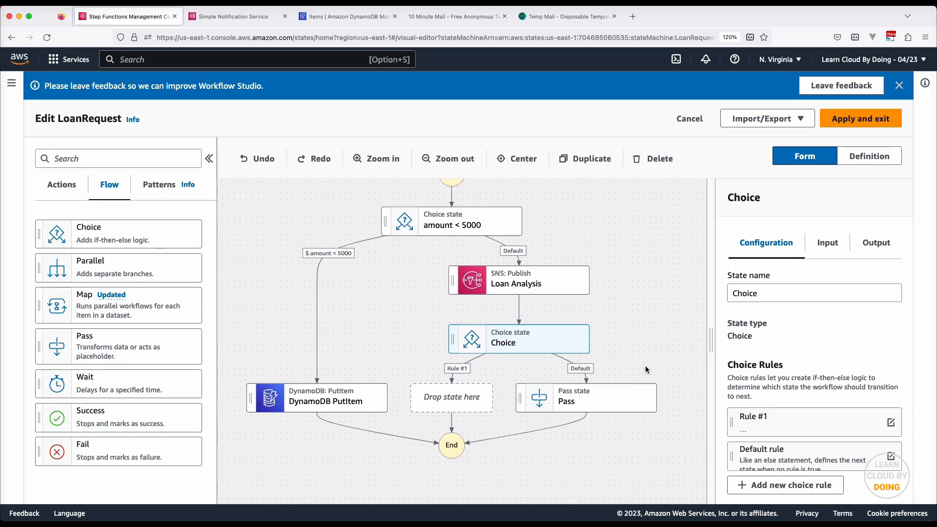
pyautogui.doubleClick(744, 293)
pyautogui.write('Appro')
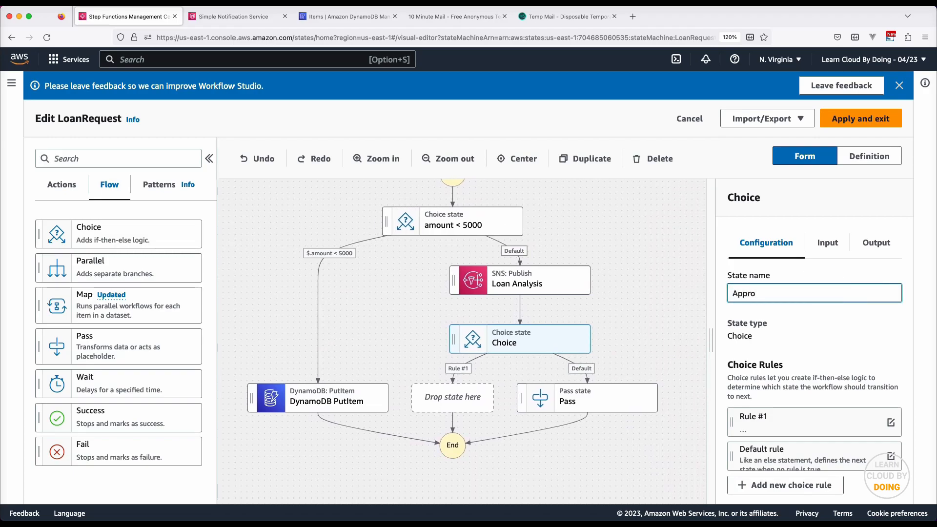
pyautogui.write('ved?')
# Point Rule #1 of Approved? to the DynamoDB PutItem state
pyautogui.click(890, 423)
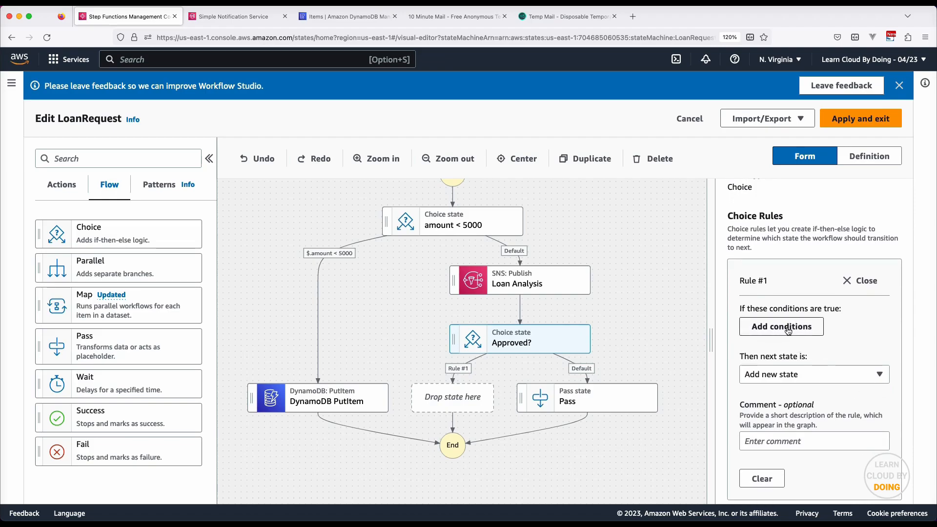
pyautogui.click(816, 375)
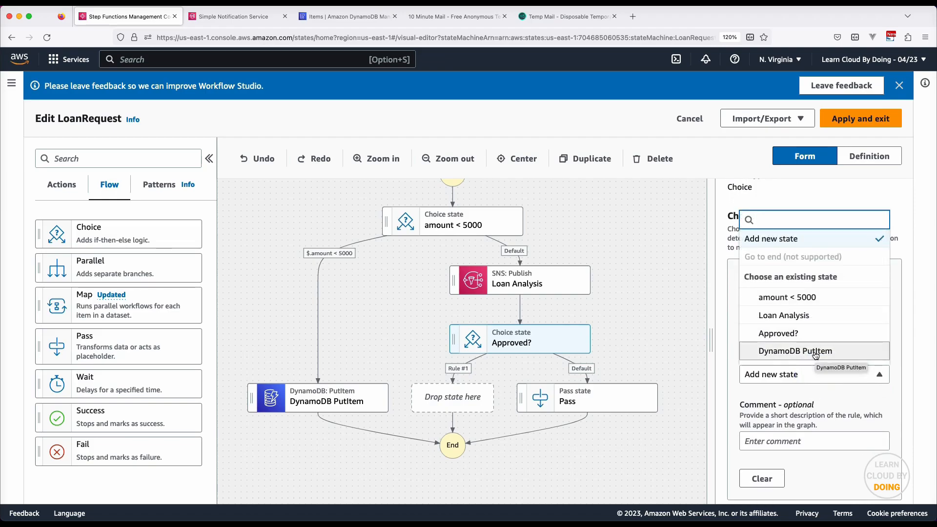
pyautogui.click(812, 351)
# Give Rule #1 the condition $.status is equal to Boolean true
pyautogui.click(779, 346)
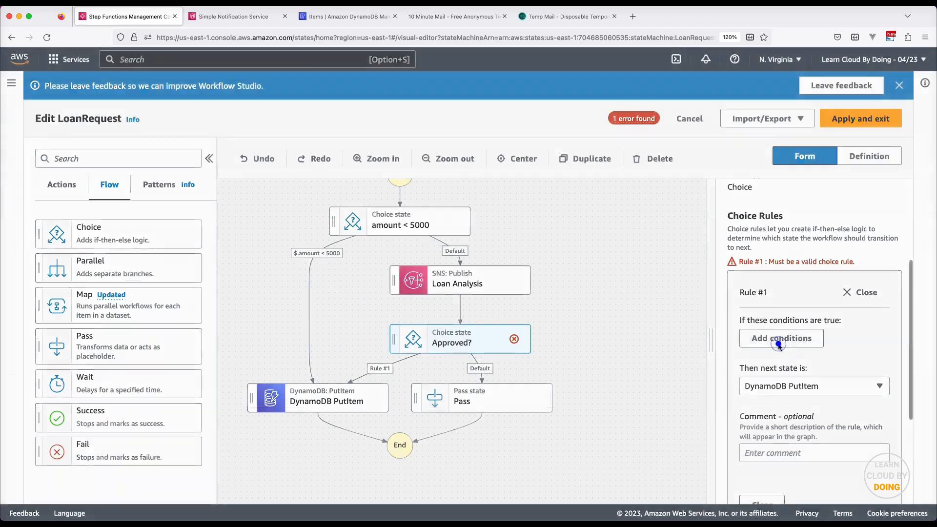
pyautogui.click(141, 329)
pyautogui.write('$')
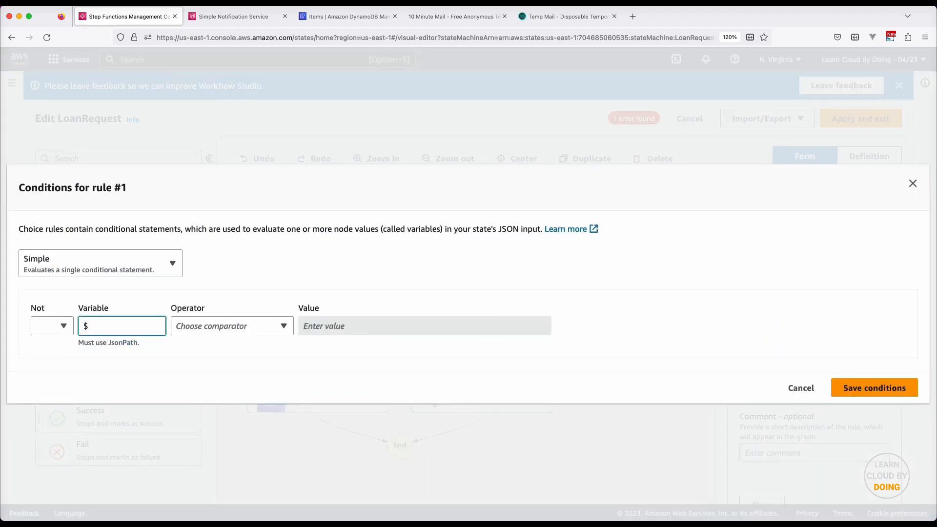
pyautogui.write('.status')
pyautogui.click(188, 331)
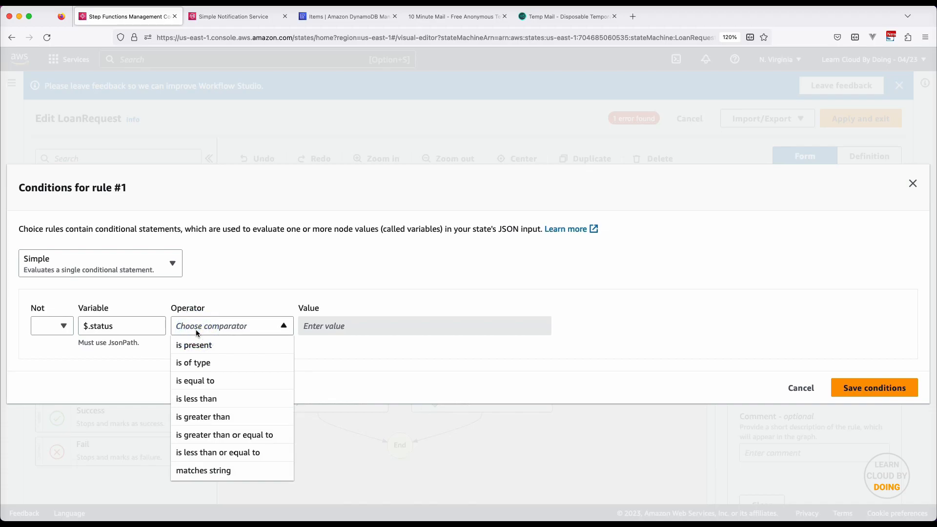
pyautogui.click(205, 381)
pyautogui.click(329, 325)
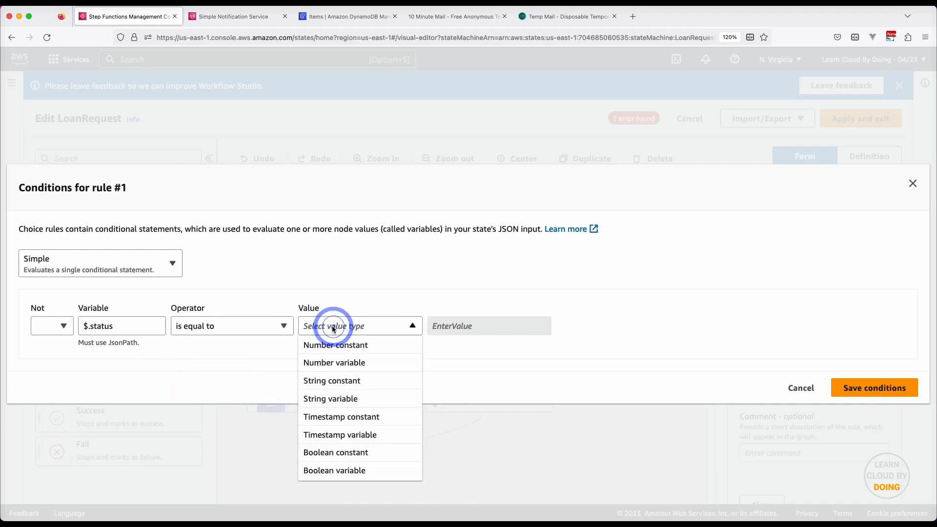
pyautogui.click(391, 452)
pyautogui.click(488, 326)
pyautogui.click(470, 342)
pyautogui.click(874, 388)
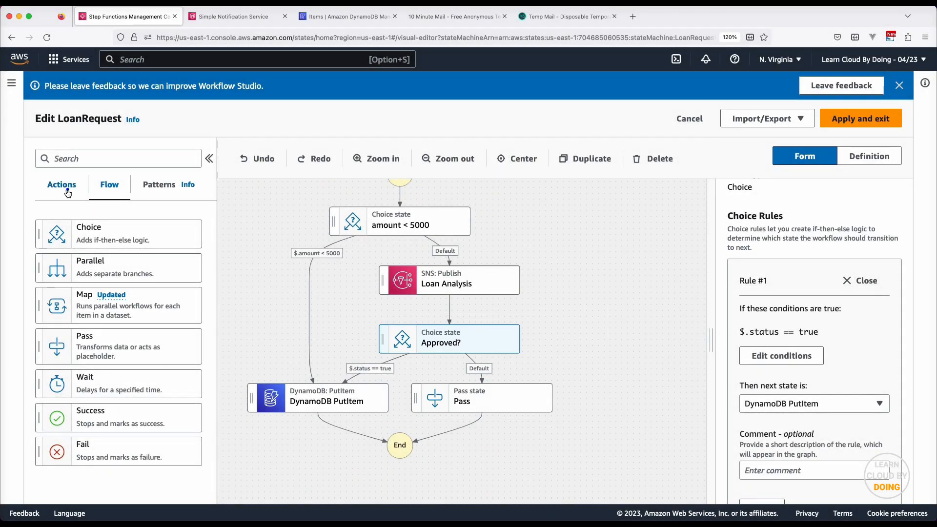
pyautogui.click(67, 193)
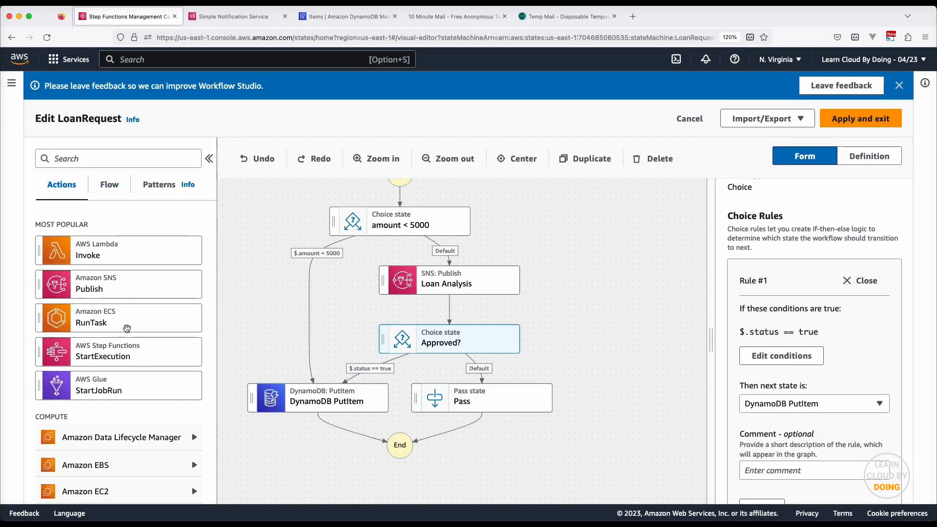
# Put an SNS Publish state on the Default branch and delete the Pass state
pyautogui.scroll(-1, 127, 352)
pyautogui.moveTo(115, 279); pyautogui.dragTo(540, 388)
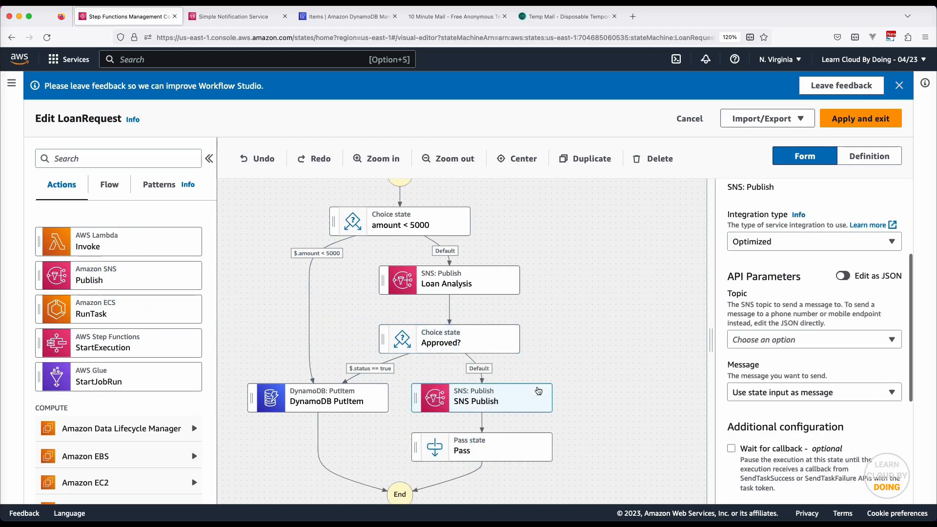
pyautogui.scroll(-2, 540, 388)
pyautogui.click(541, 388)
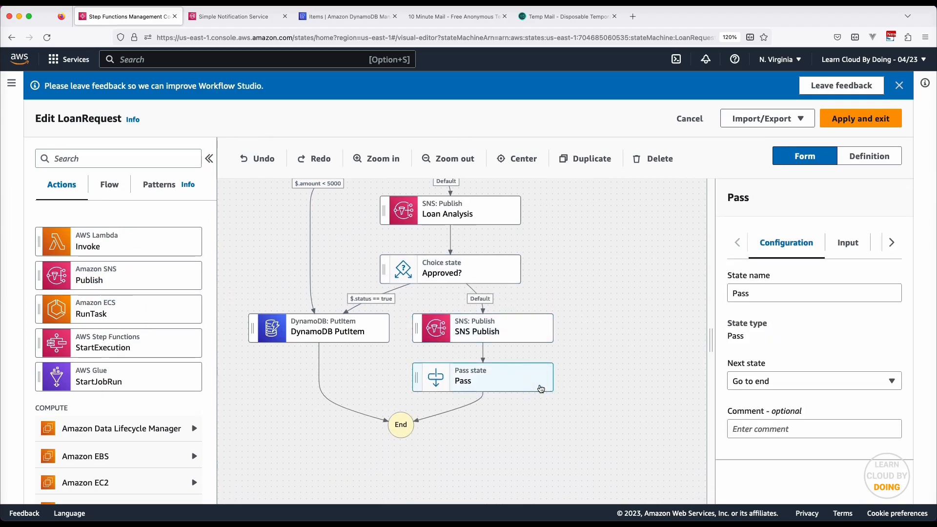
pyautogui.press('Delete')
# Rename the new SNS step 'Inform rejection to customer' and publish to the customer topic
pyautogui.click(518, 329)
pyautogui.doubleClick(798, 293)
pyautogui.tripleClick(798, 293)
pyautogui.write('Informa')
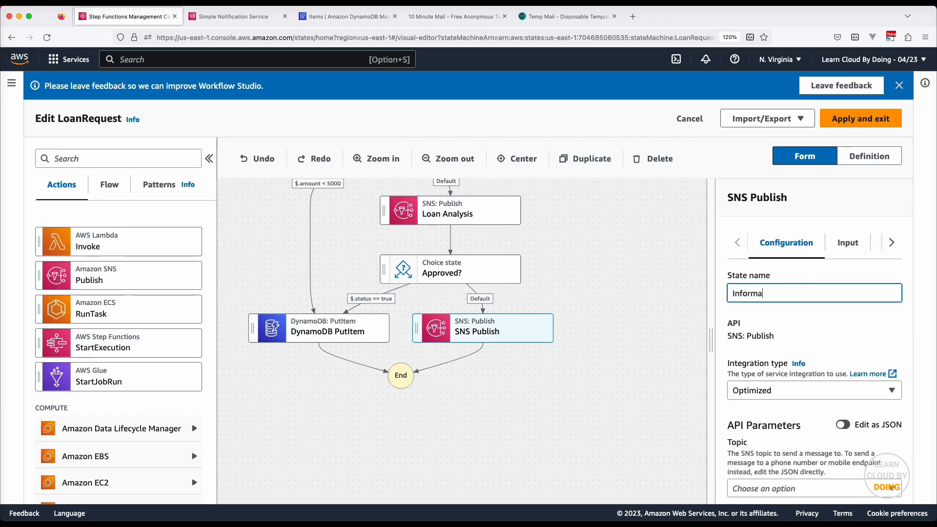
pyautogui.write('ejection to customer')
pyautogui.scroll(-3, 866, 338)
pyautogui.scroll(-1, 867, 338)
pyautogui.click(859, 314)
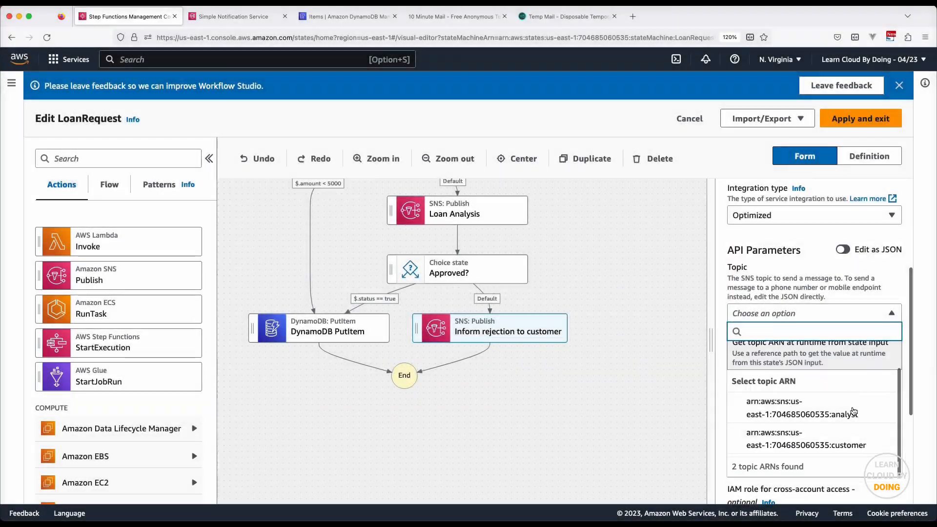
pyautogui.click(853, 442)
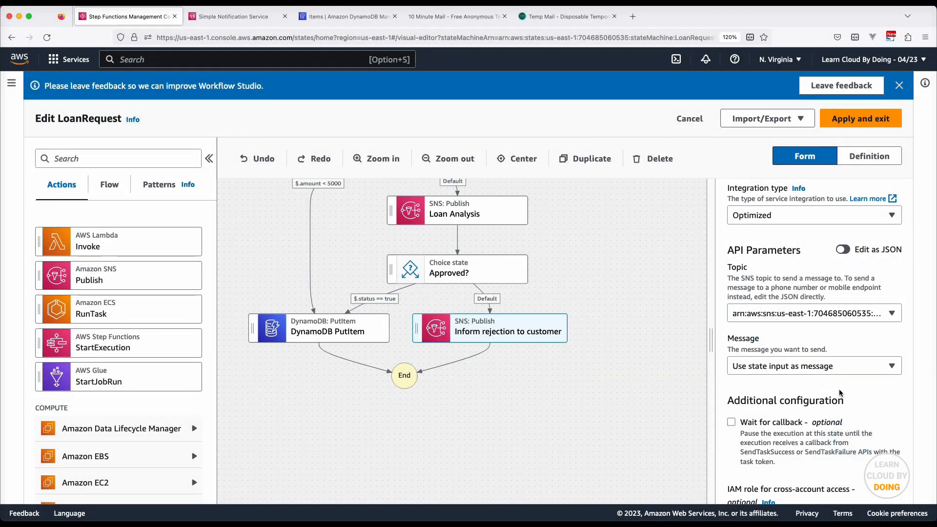
# Write a custom JSON message ending 'to inform you that your request has been rejected!'
pyautogui.scroll(-3, 840, 392)
pyautogui.click(817, 300)
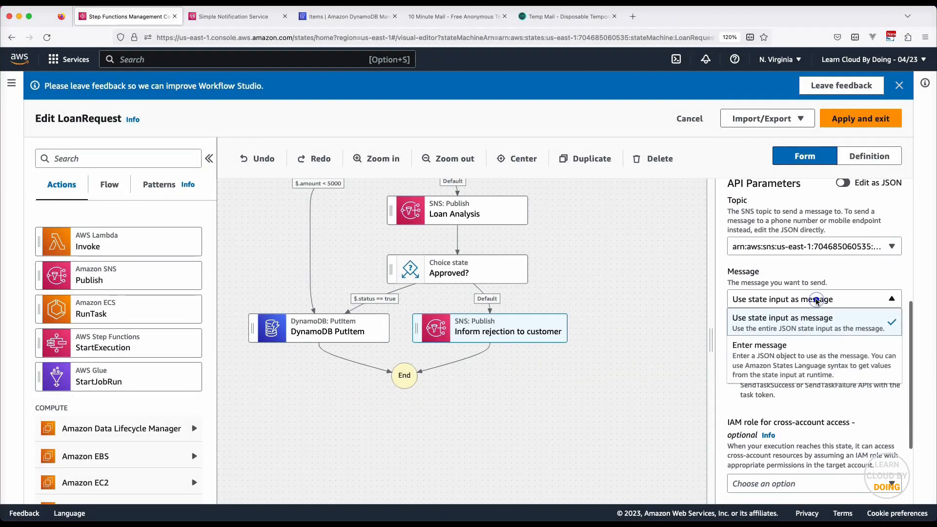
pyautogui.click(816, 354)
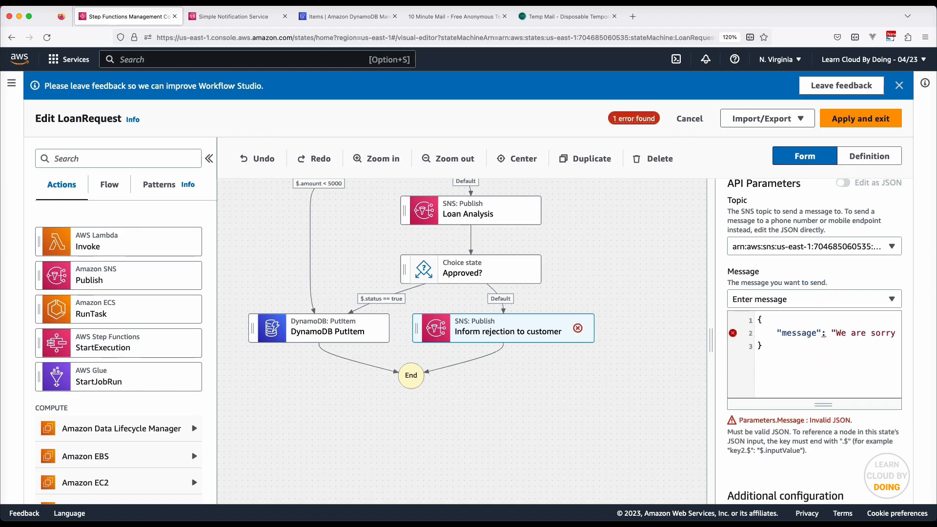
pyautogui.write('to infor')
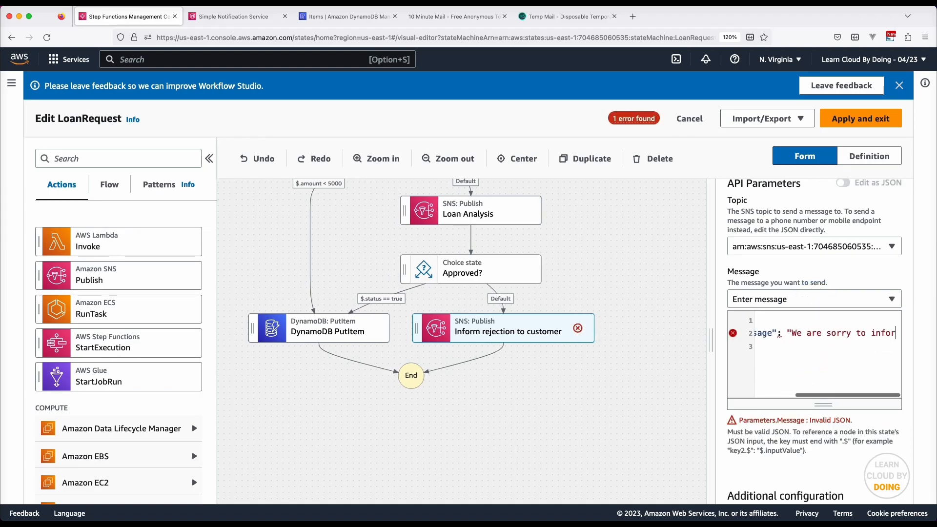
pyautogui.write('m you that you')
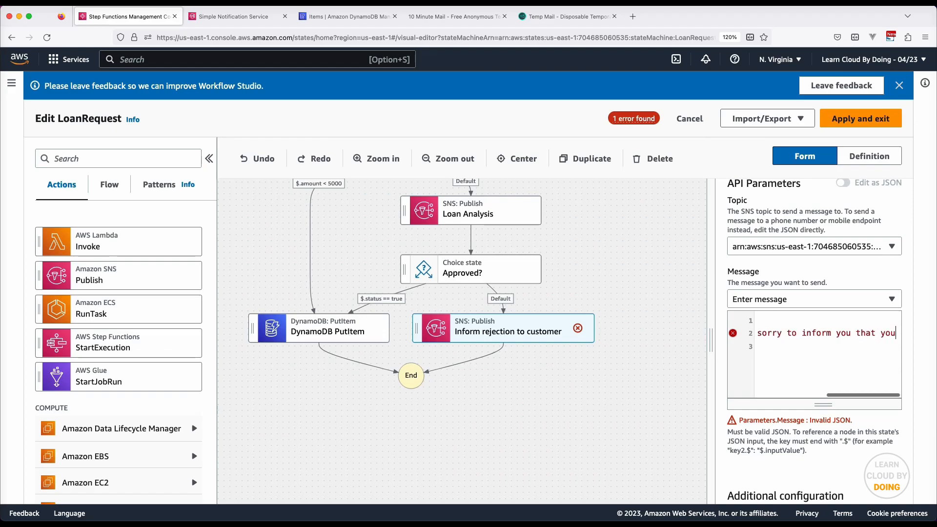
pyautogui.write('r request h')
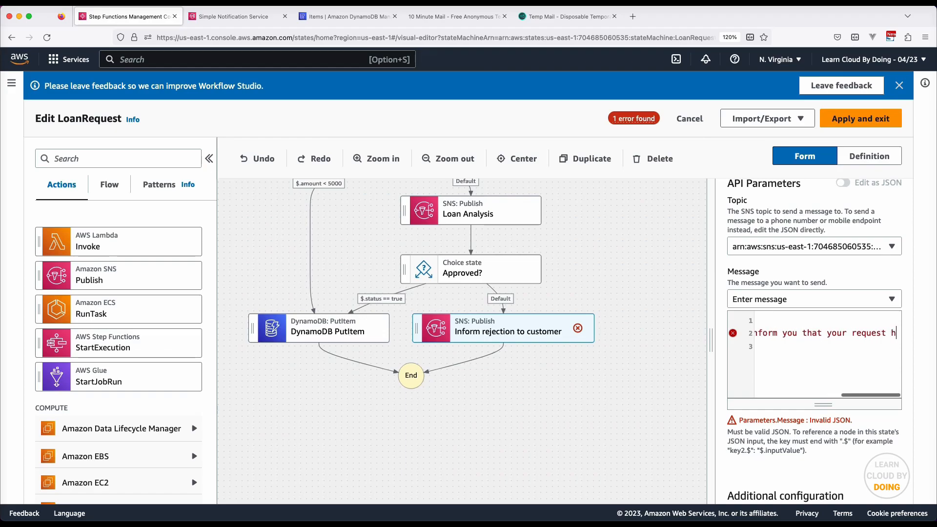
pyautogui.write('as been rejec')
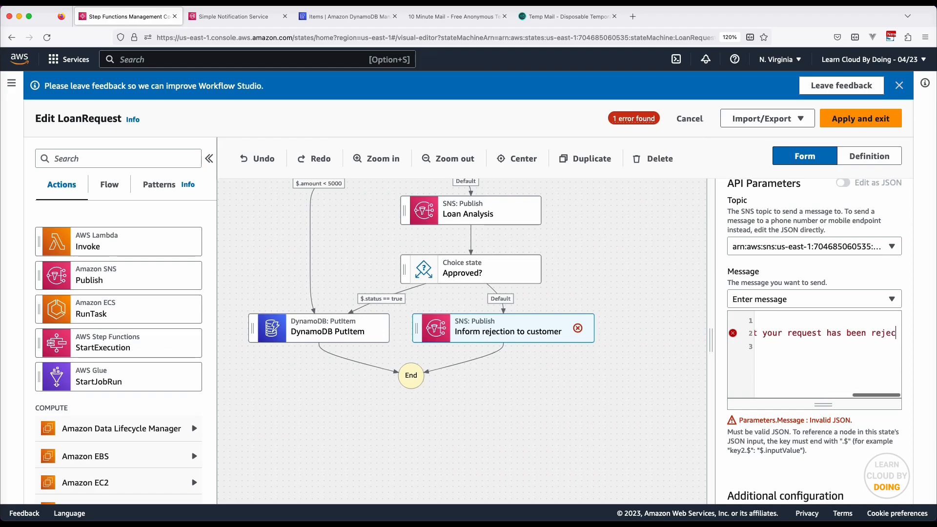
pyautogui.write('ted!"')
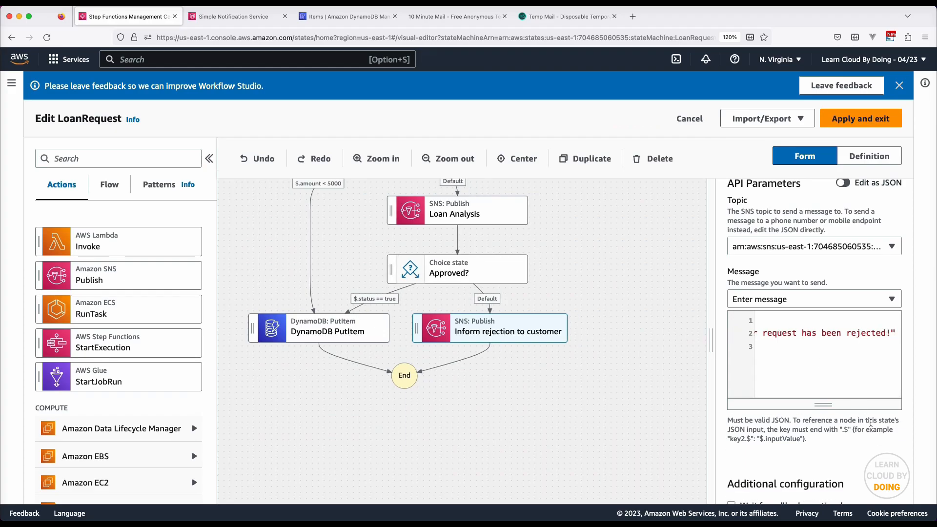
pyautogui.scroll(-5, 871, 423)
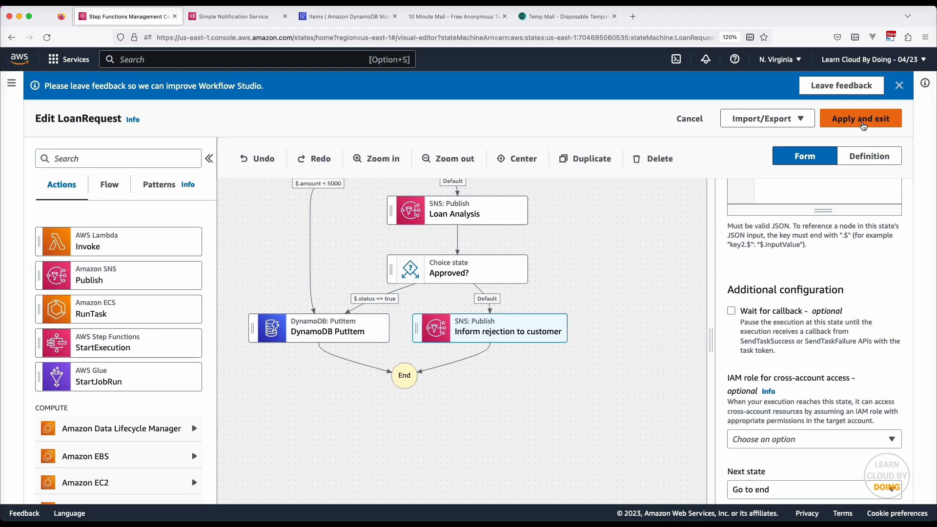
# Apply the Workflow Studio changes, opt for a new execution role, and save LoanRequest
pyautogui.click(862, 120)
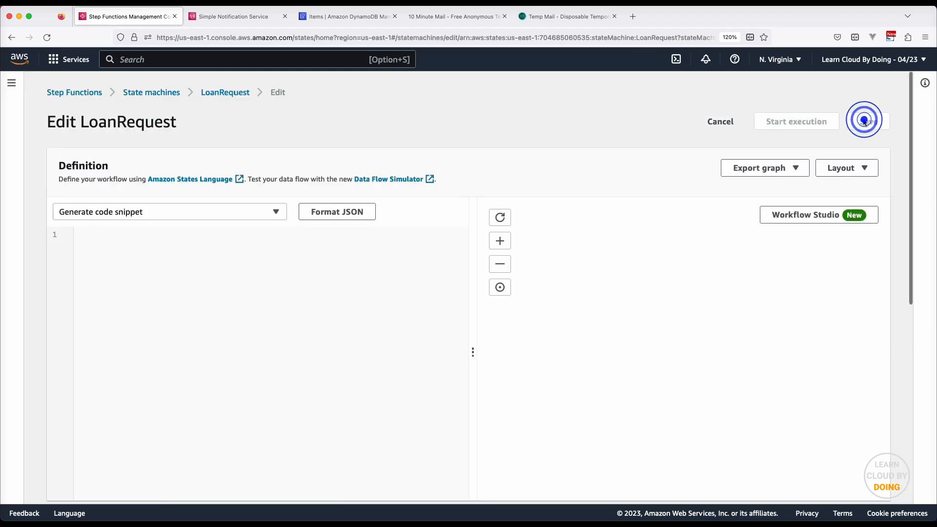
pyautogui.scroll(-5, 641, 244)
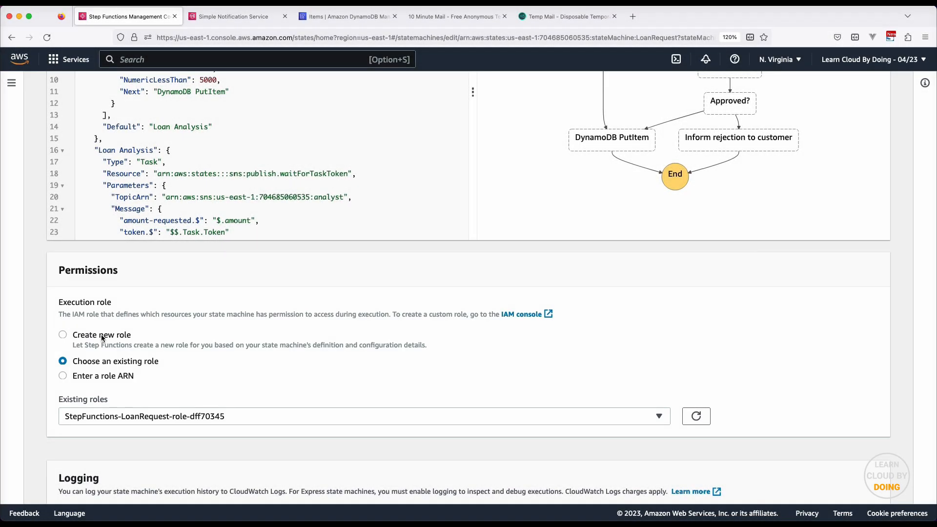
pyautogui.click(101, 336)
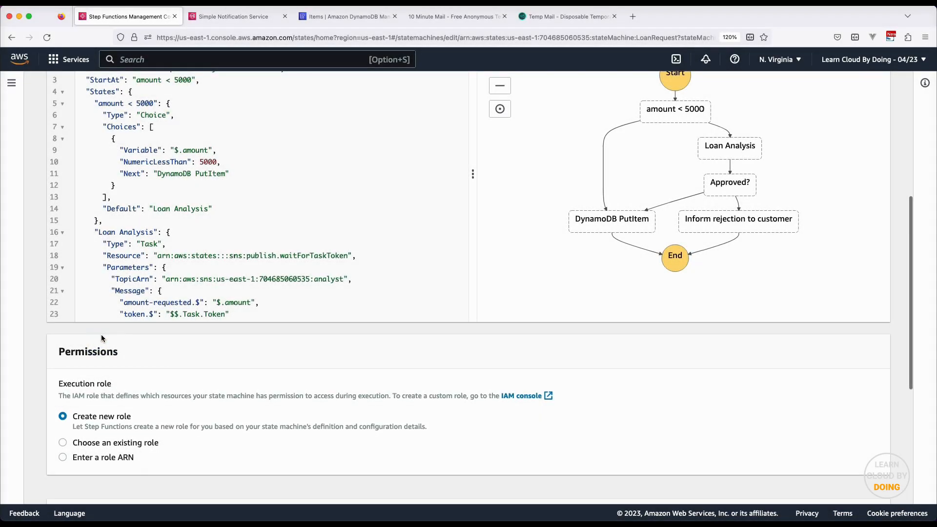
pyautogui.scroll(-5, 101, 337)
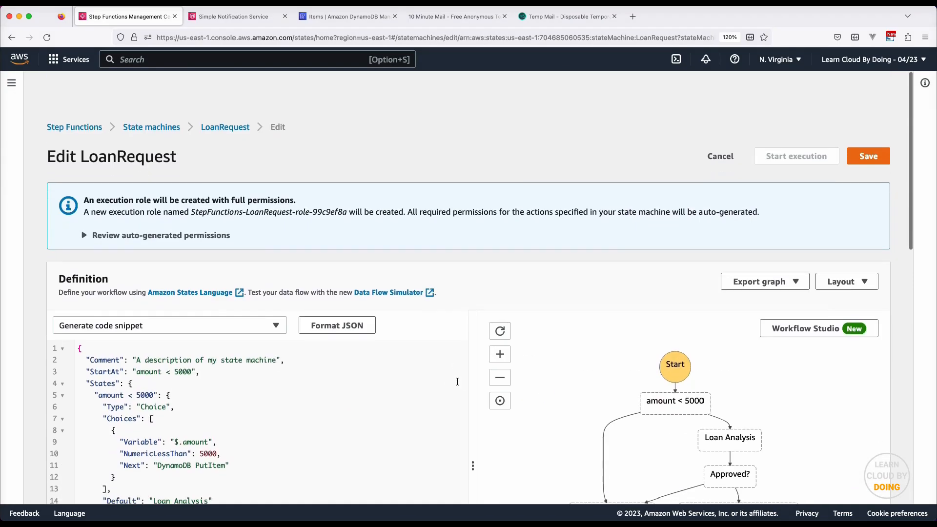
pyautogui.click(873, 121)
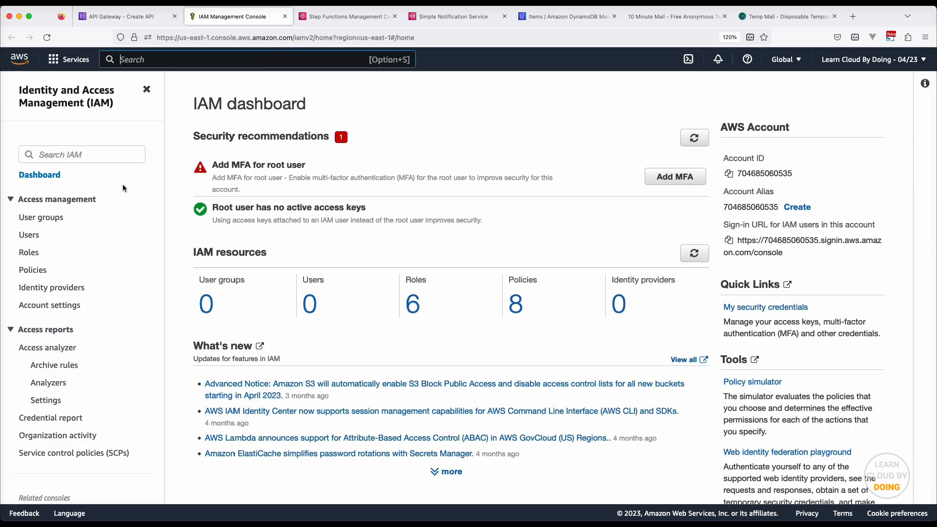
# Start a new IAM role trusting the API Gateway service and accept the default permissions
pyautogui.click(29, 253)
pyautogui.click(839, 131)
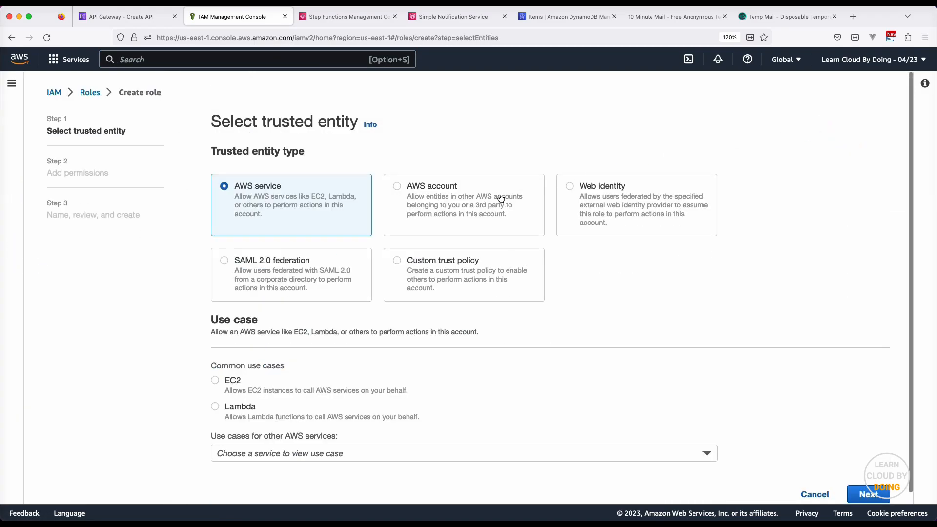
pyautogui.click(275, 455)
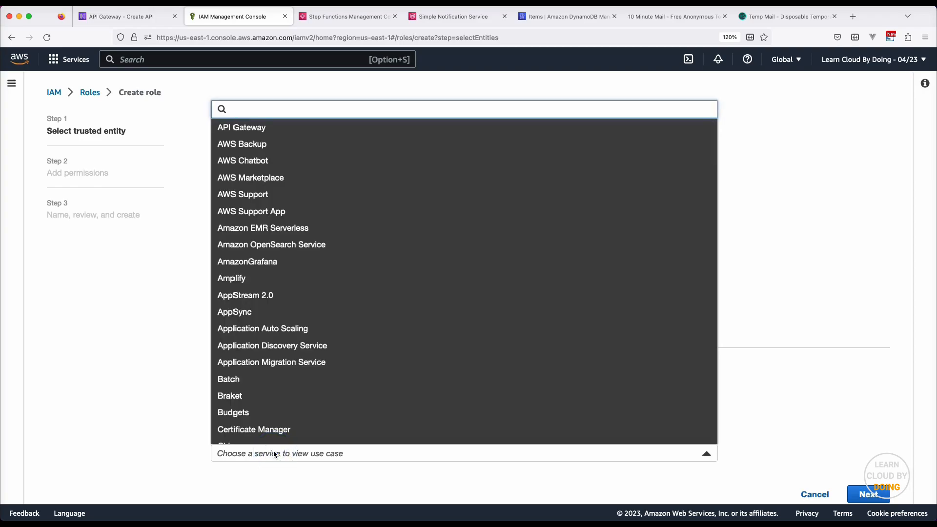
pyautogui.click(283, 131)
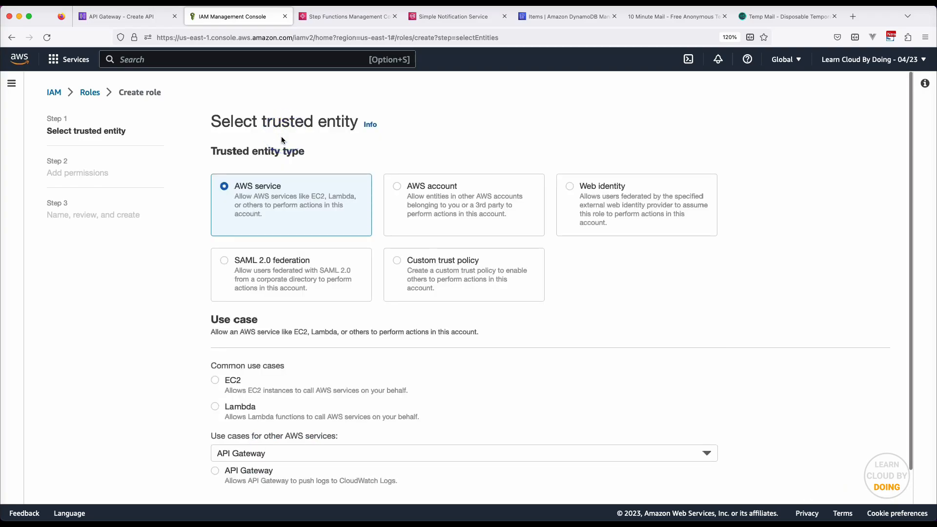
pyautogui.click(215, 472)
pyautogui.scroll(-2, 772, 450)
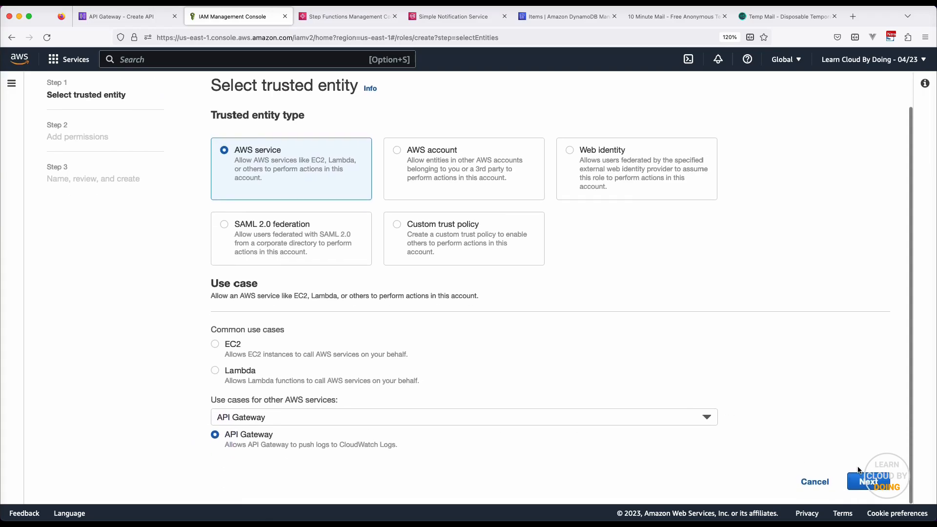
pyautogui.click(872, 486)
pyautogui.click(876, 352)
# Name the role APIGatewayRequestsToStepFunctions, create it, and open its details
pyautogui.click(396, 219)
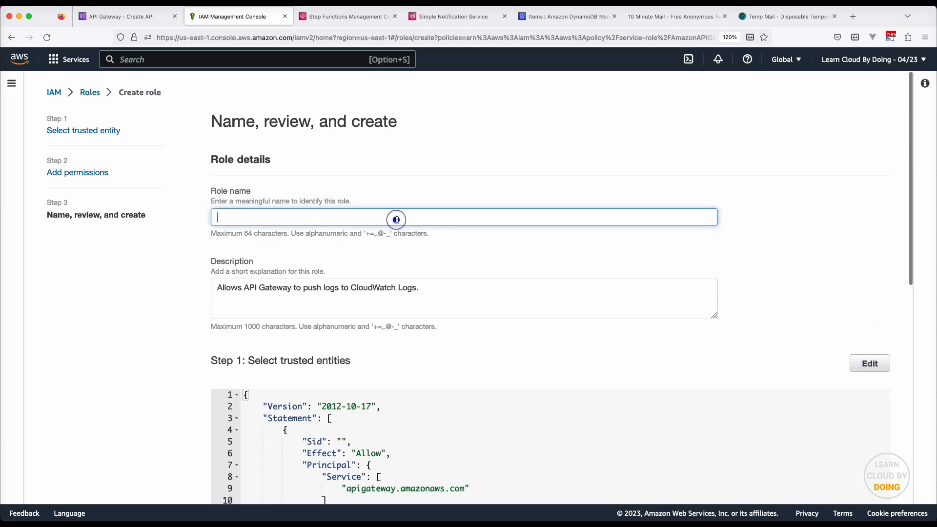
pyautogui.write('API')
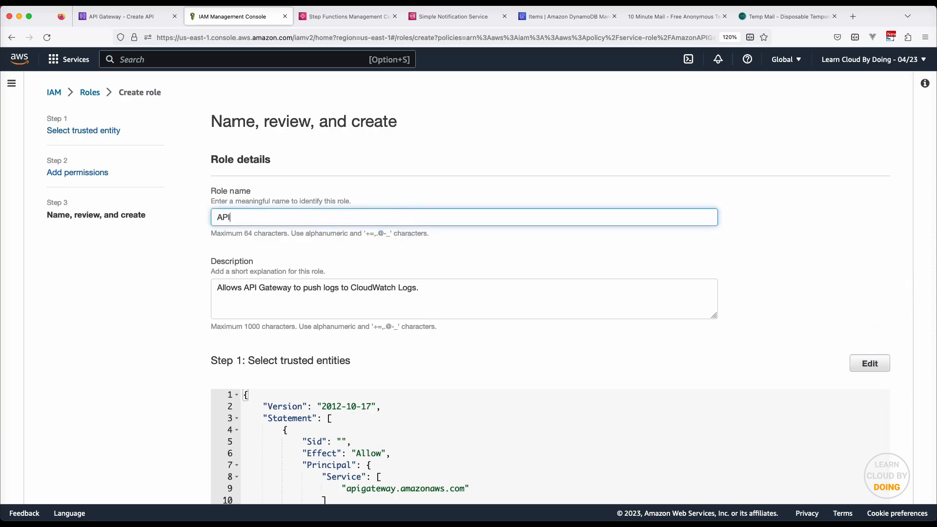
pyautogui.write('GatewayRequestsToStepFunctions')
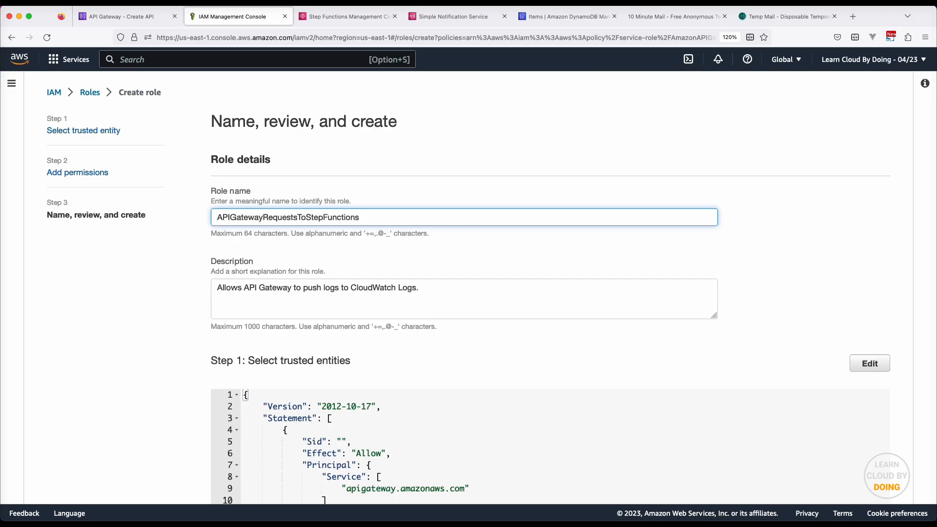
pyautogui.scroll(-10, 660, 305)
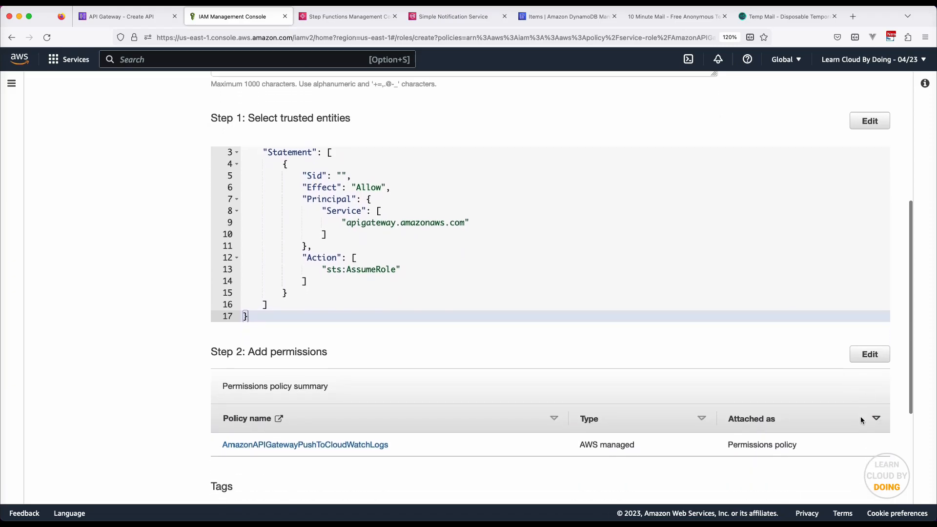
pyautogui.click(869, 480)
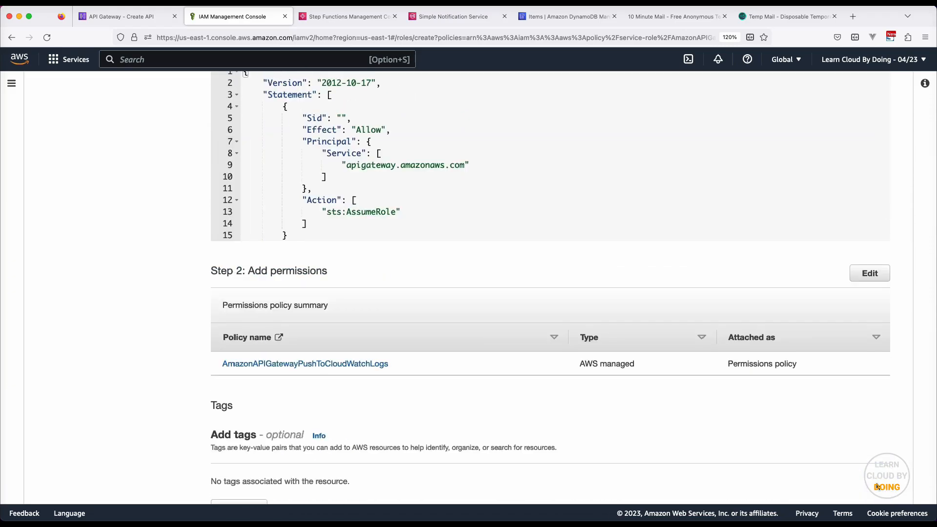
pyautogui.click(876, 485)
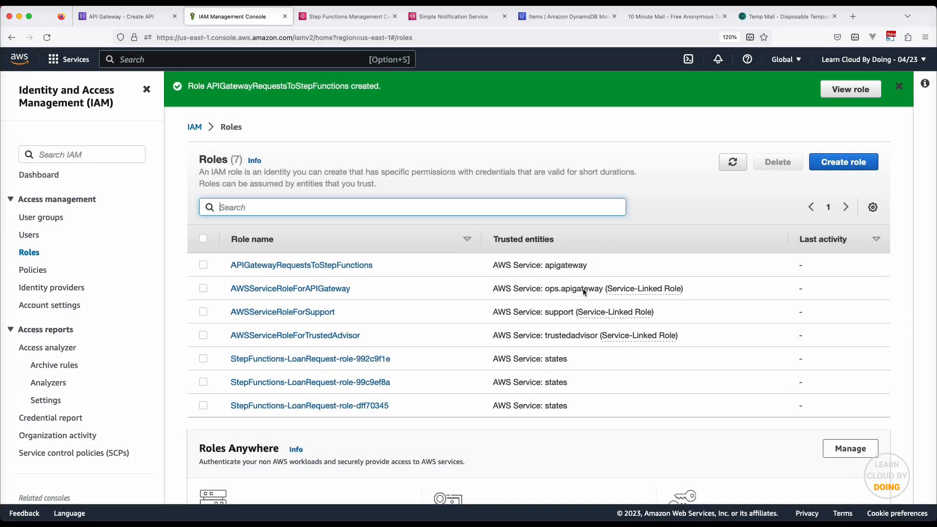
pyautogui.click(303, 266)
# Attach AWSStepFunctionsFullAccess to the role via a 'step' policy filter, then close the IAM tab
pyautogui.click(823, 349)
pyautogui.click(820, 364)
pyautogui.click(376, 230)
pyautogui.write('step')
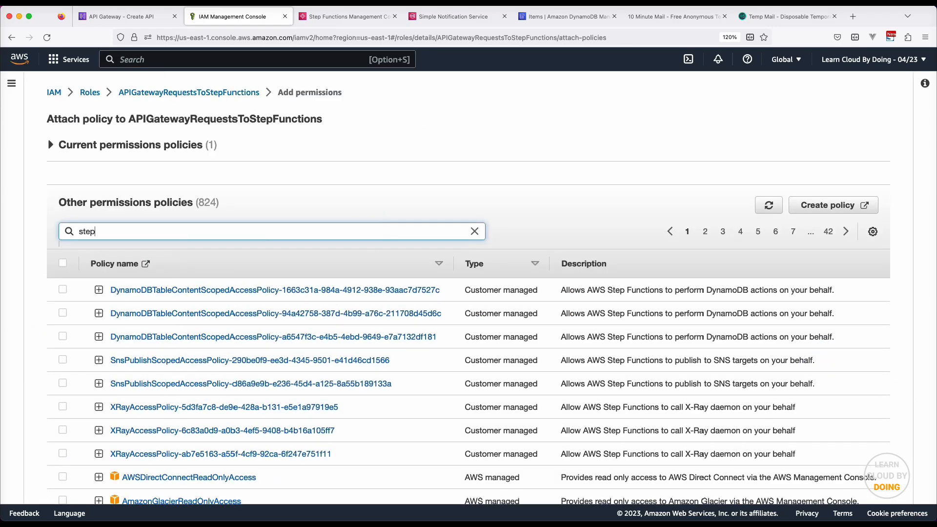
pyautogui.press('Return')
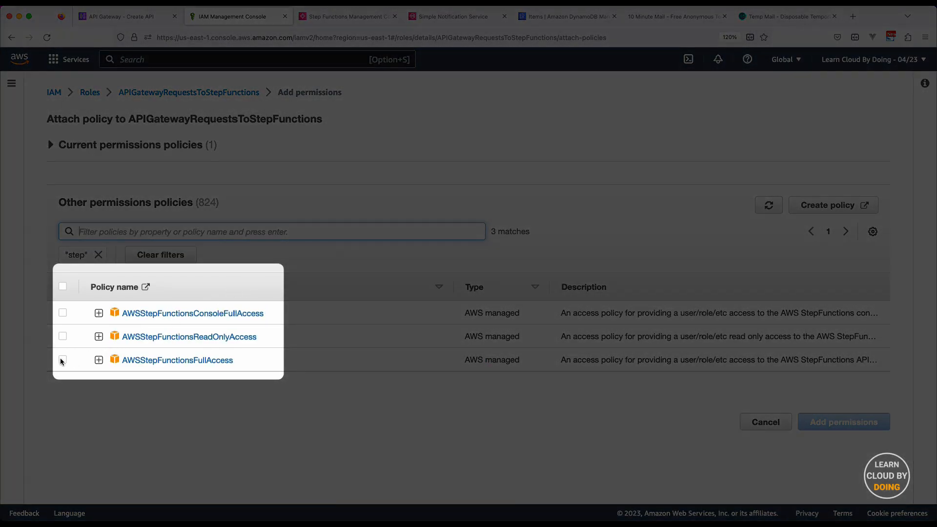
pyautogui.click(62, 360)
pyautogui.click(855, 422)
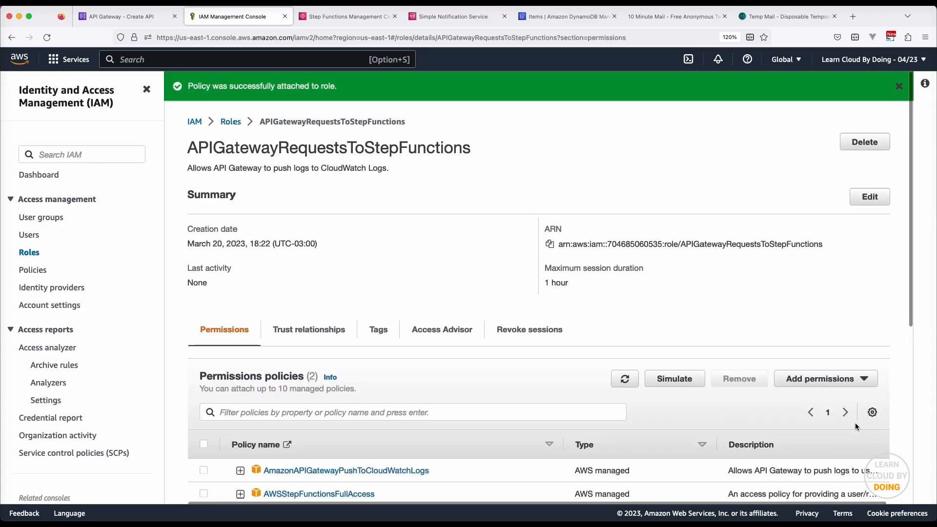
pyautogui.press('super+w')
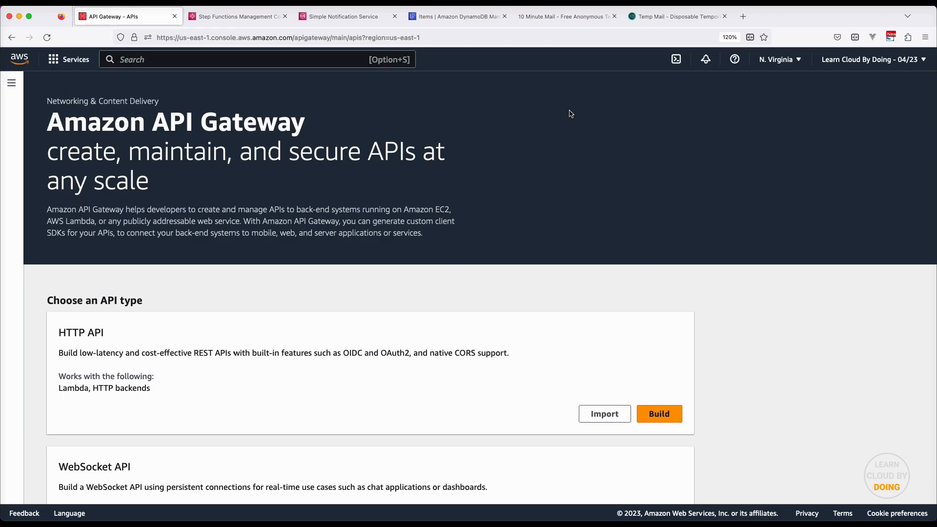
# Build a new blank REST API named loan-request-api, dismissing the welcome notice
pyautogui.scroll(-5, 569, 114)
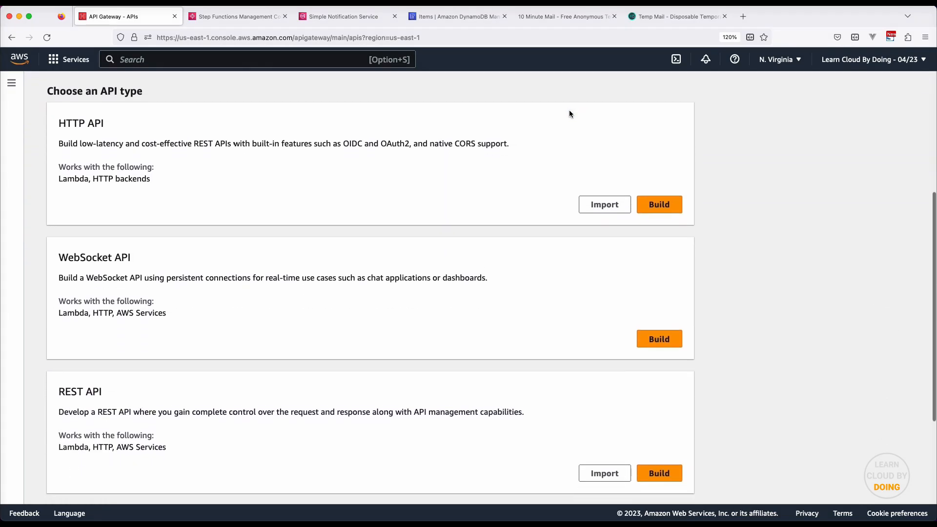
pyautogui.click(667, 470)
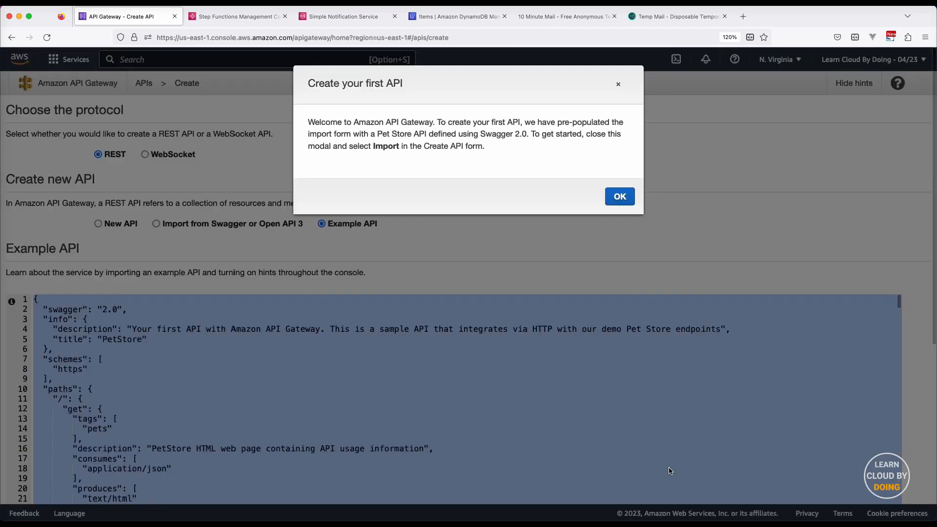
pyautogui.click(620, 196)
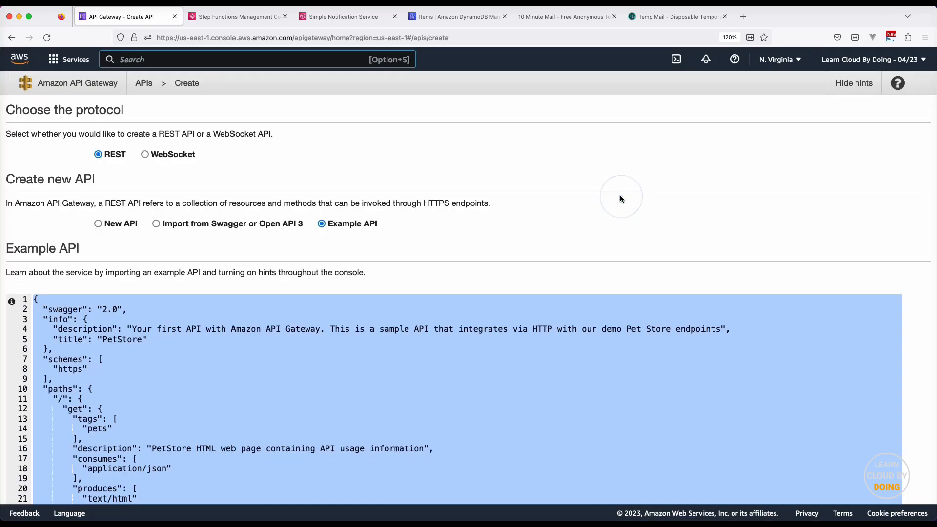
pyautogui.click(115, 225)
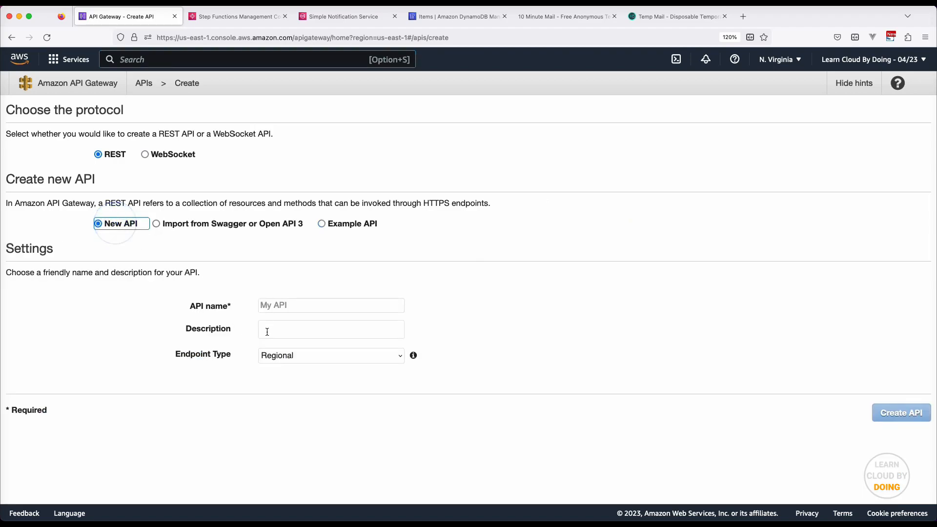
pyautogui.click(309, 306)
pyautogui.write('loan-request-api')
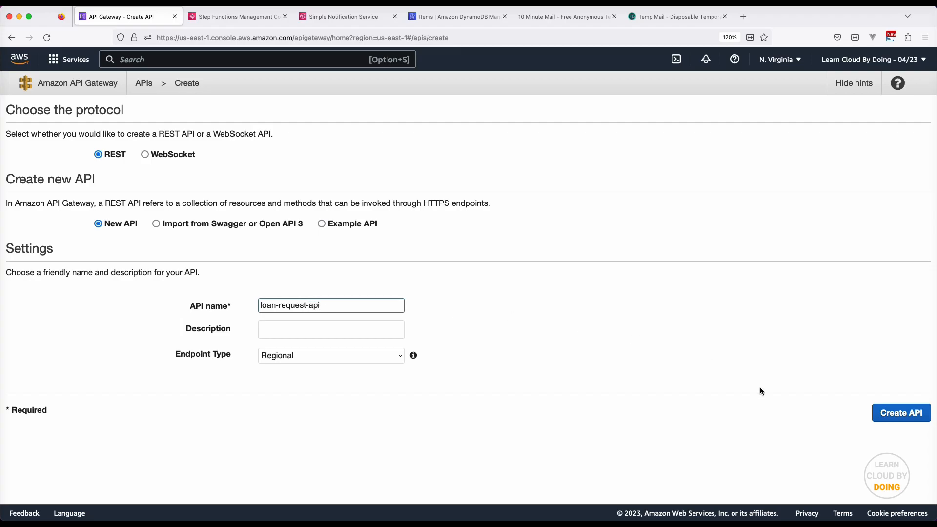
pyautogui.click(901, 412)
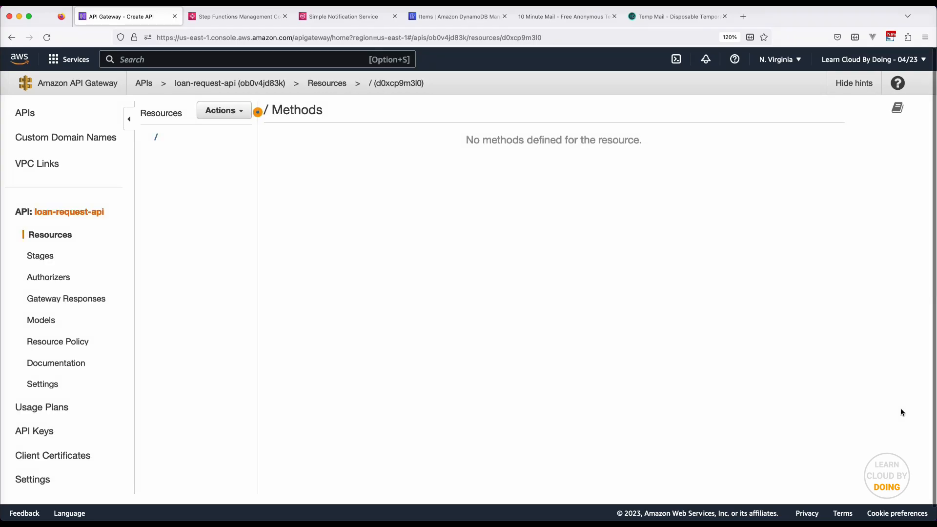
# Create a child resource named 'Loan' to get the /loan path
pyautogui.click(129, 119)
pyautogui.click(118, 106)
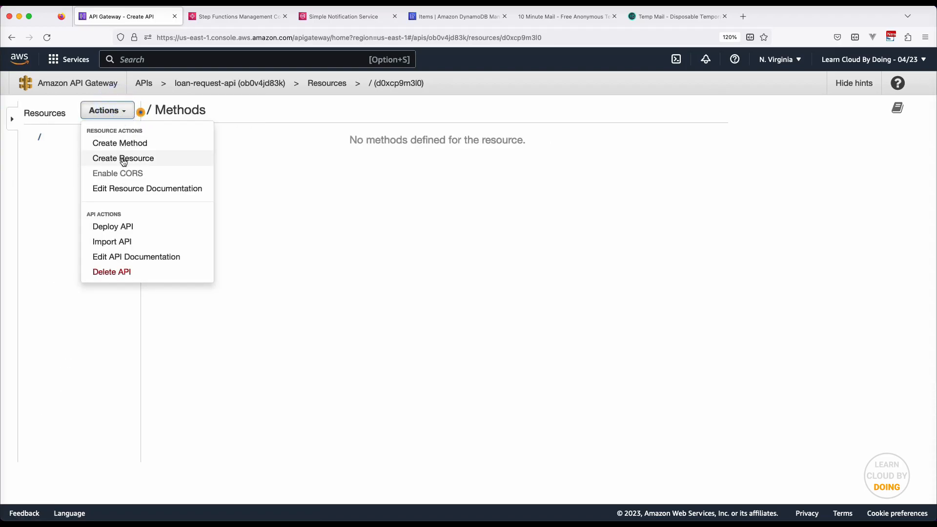
pyautogui.click(123, 158)
pyautogui.click(361, 175)
pyautogui.write('Loan')
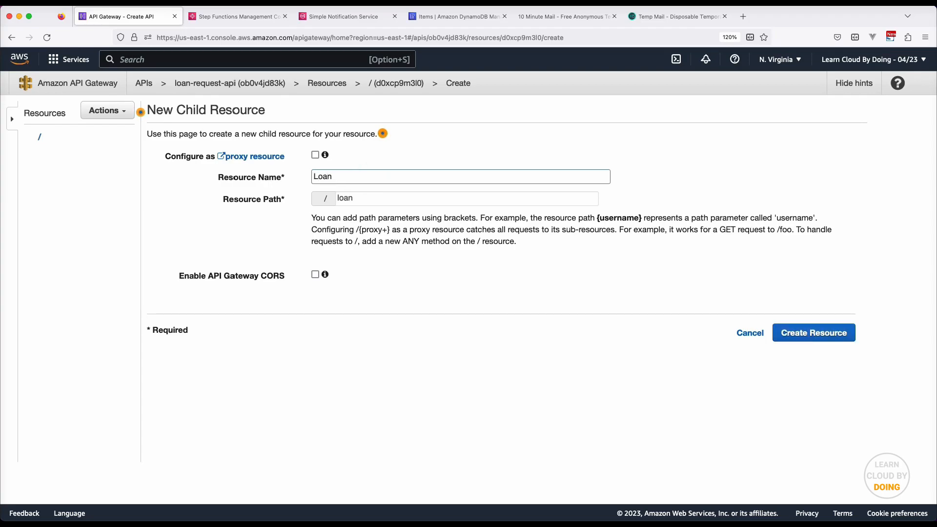
pyautogui.click(810, 338)
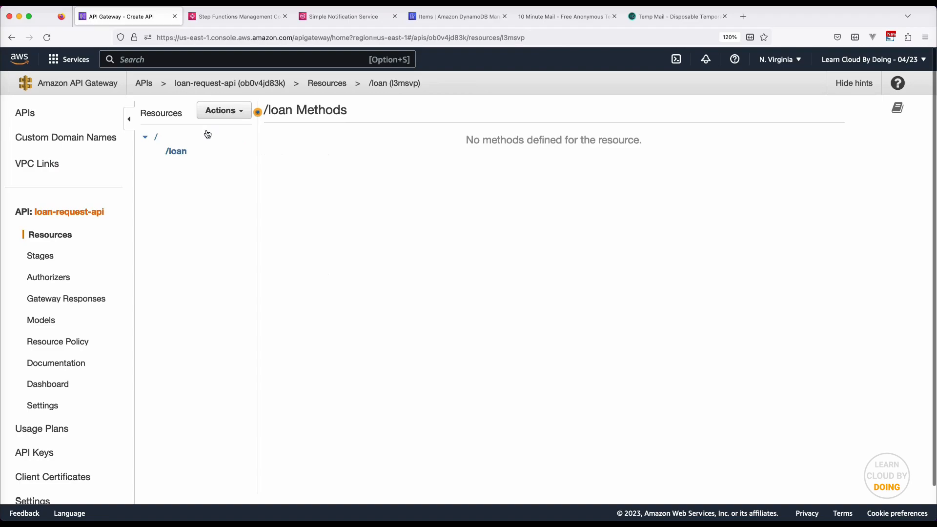
# Add a POST method to the /loan resource
pyautogui.click(205, 152)
pyautogui.click(222, 110)
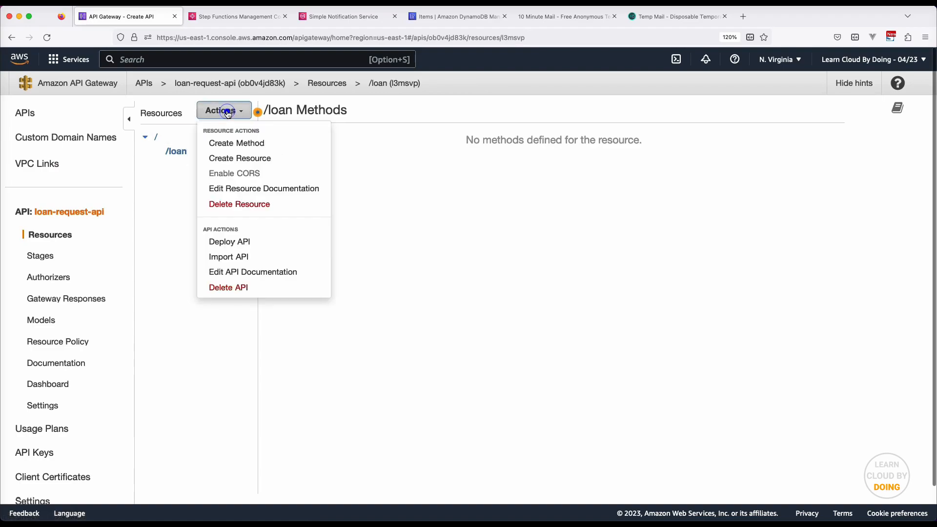
pyautogui.click(255, 143)
pyautogui.click(195, 166)
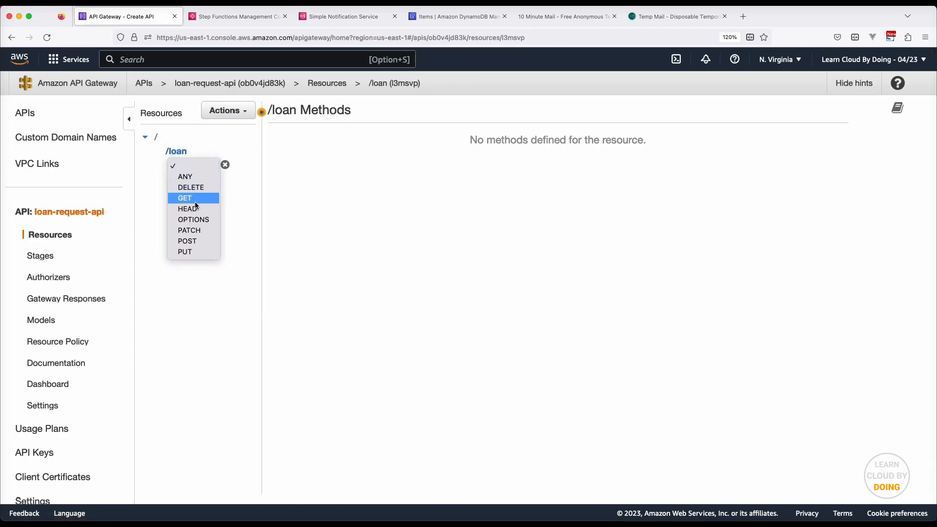
pyautogui.click(195, 239)
pyautogui.click(226, 165)
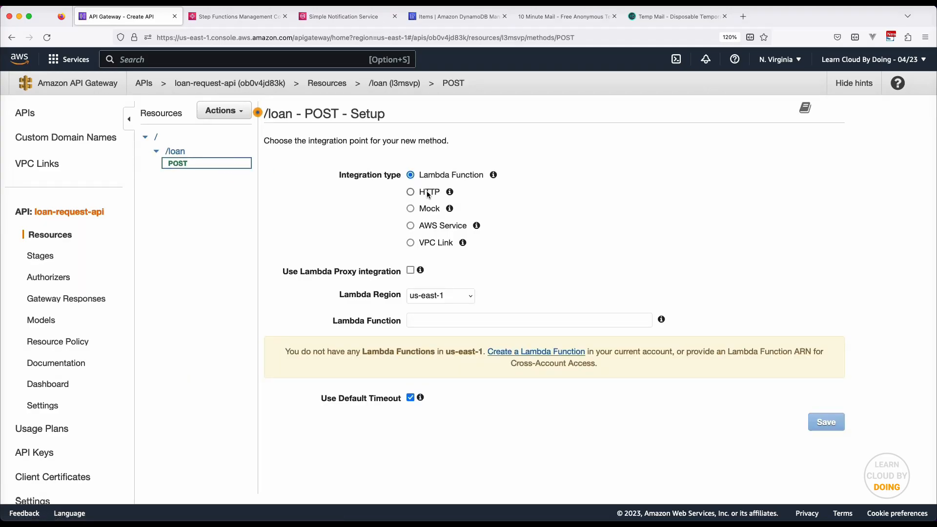
# Integrate the /loan POST method with the Step Functions AWS service in us-east-1
pyautogui.click(425, 226)
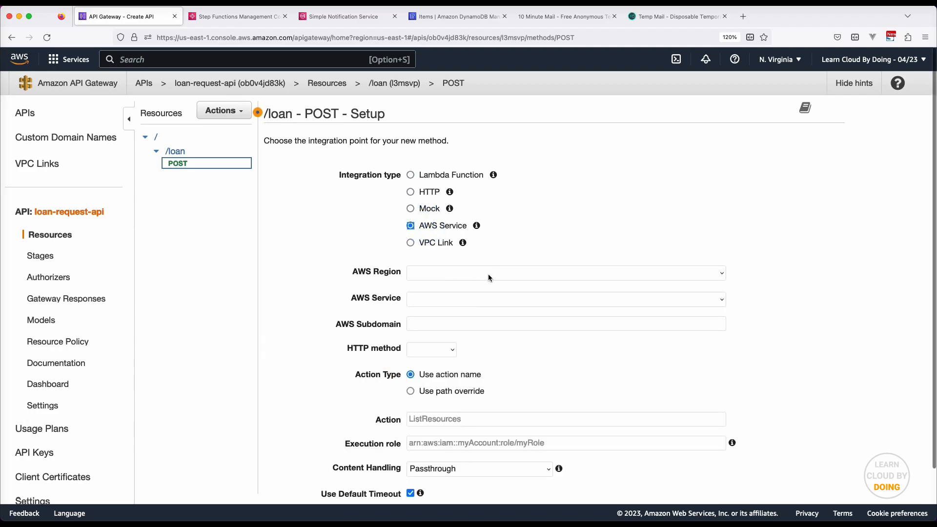
pyautogui.click(488, 273)
pyautogui.write('us')
pyautogui.press('Return')
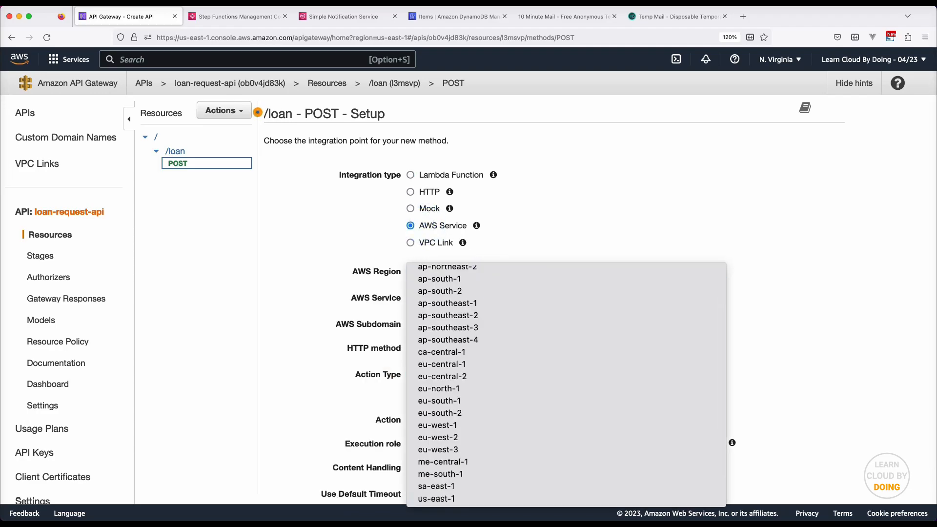
pyautogui.click(611, 300)
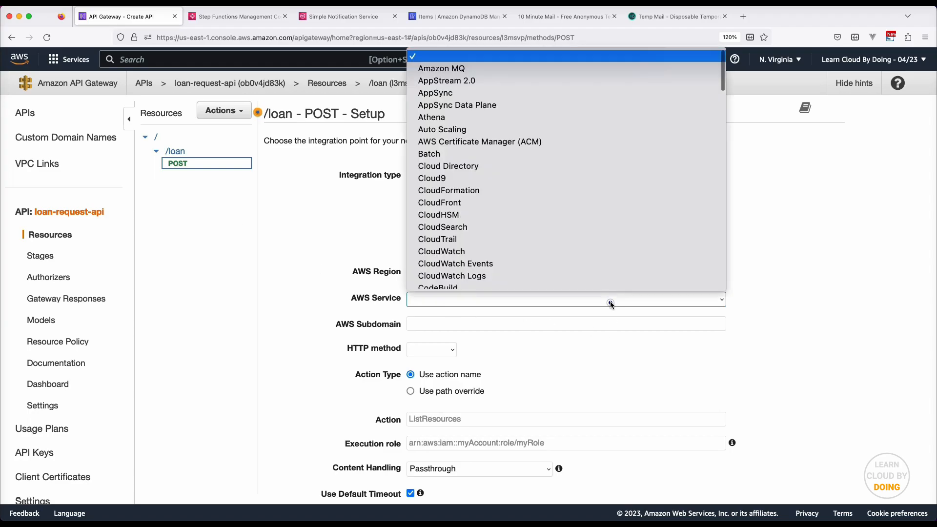
pyautogui.write('step')
pyautogui.press('Return')
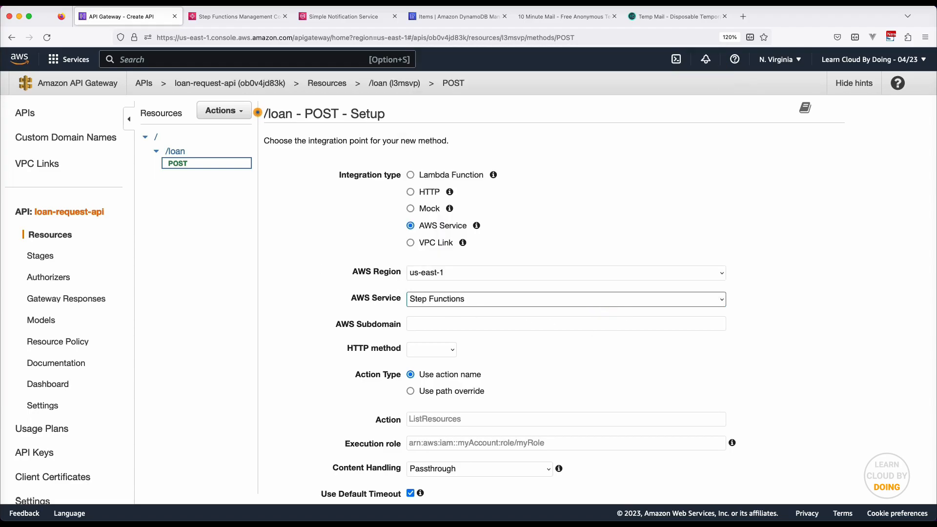
# Set integration method POST, action StartExecution and the APIGatewayRequestsToStepFunctions role ARN, then save
pyautogui.click(445, 350)
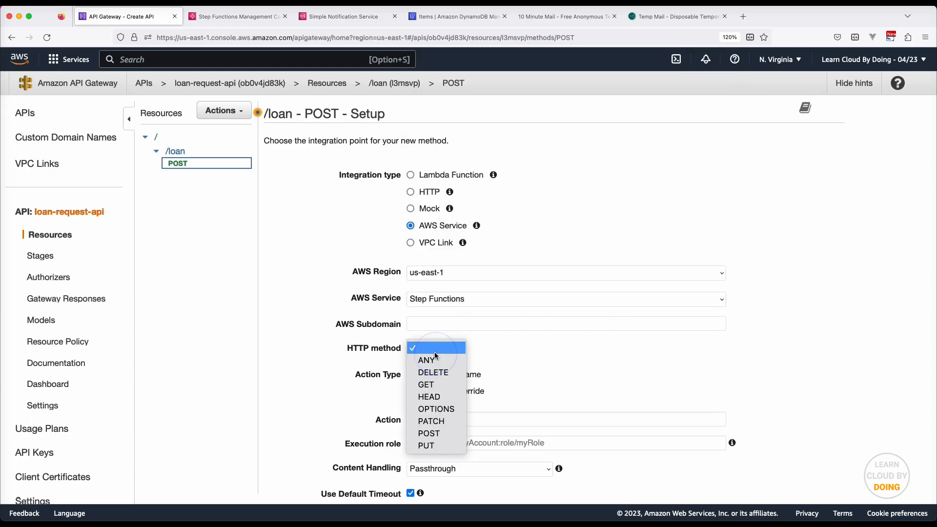
pyautogui.write('post')
pyautogui.press('Return')
pyautogui.click(476, 418)
pyautogui.write('StartExecution')
pyautogui.click(539, 439)
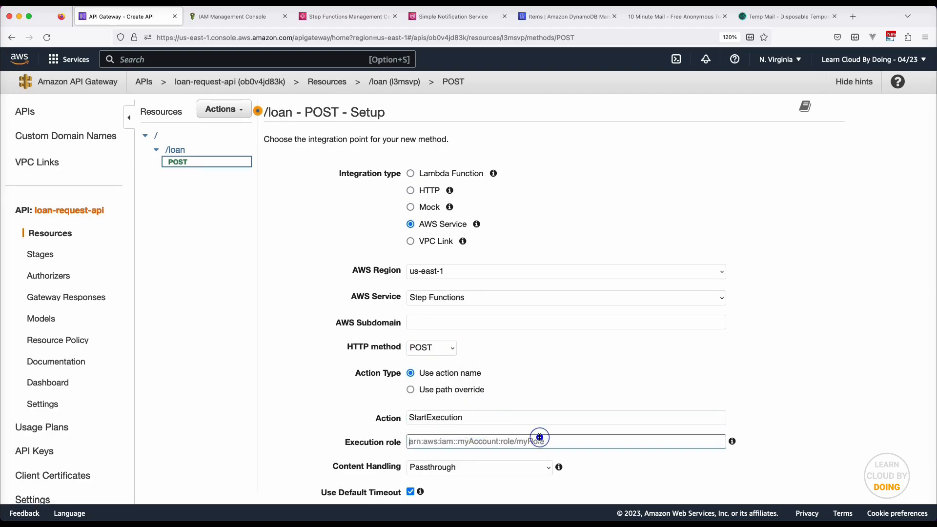
pyautogui.press('super+v')
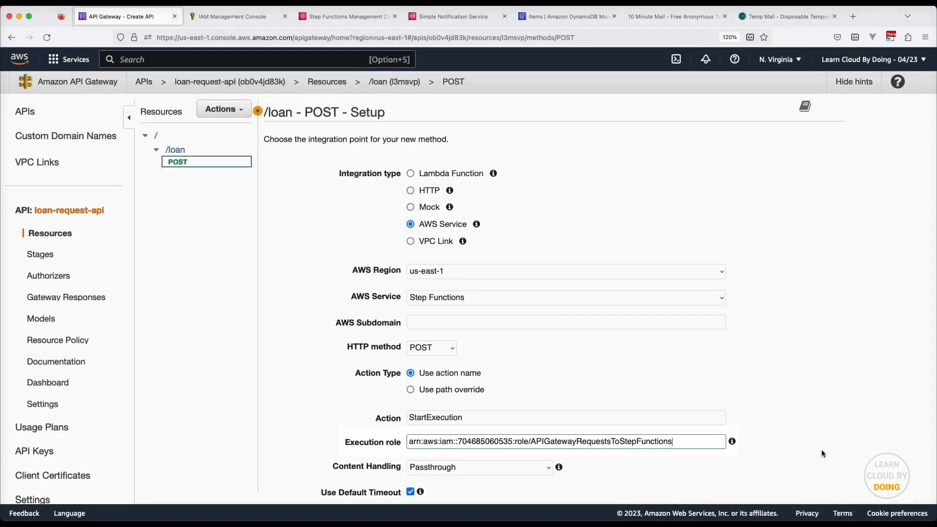
pyautogui.scroll(-2, 808, 447)
pyautogui.click(833, 467)
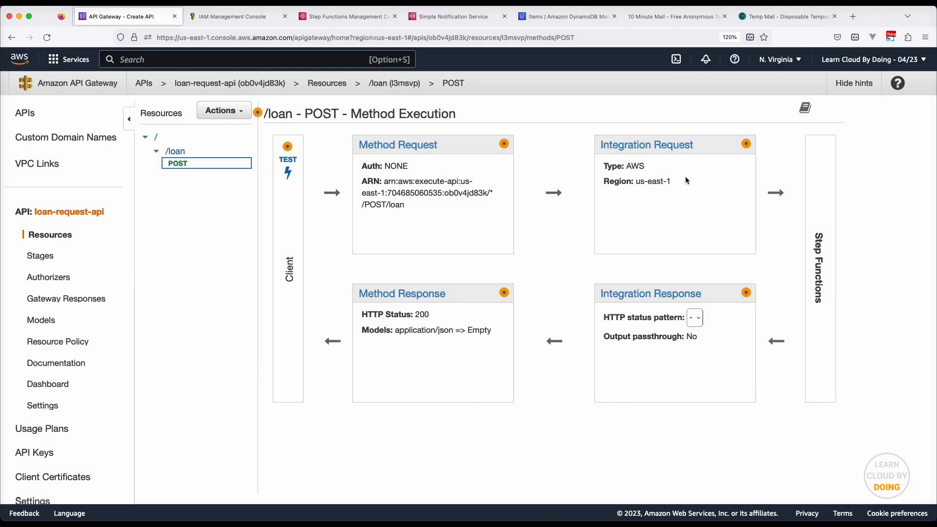
# Add an application/json mapping template to the /loan integration request and secure the integration
pyautogui.click(660, 145)
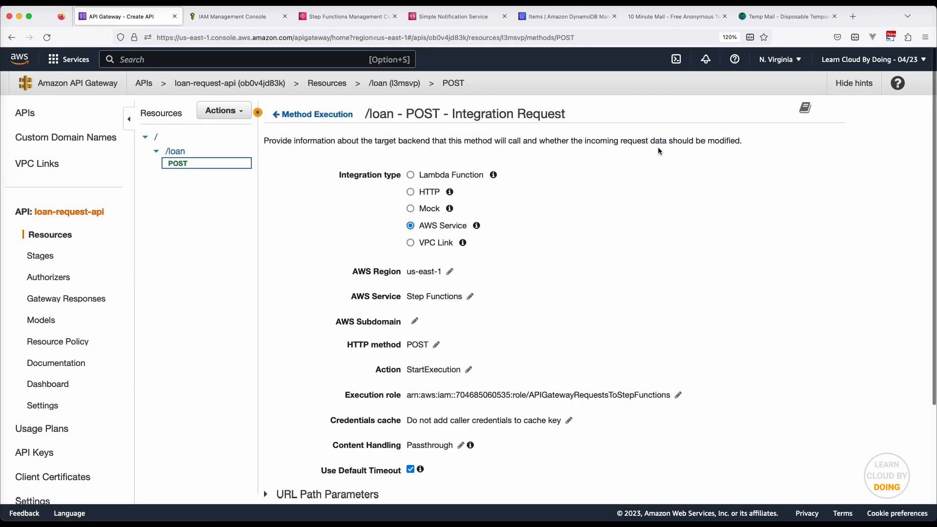
pyautogui.scroll(-3, 658, 166)
pyautogui.click(266, 455)
pyautogui.scroll(-3, 269, 457)
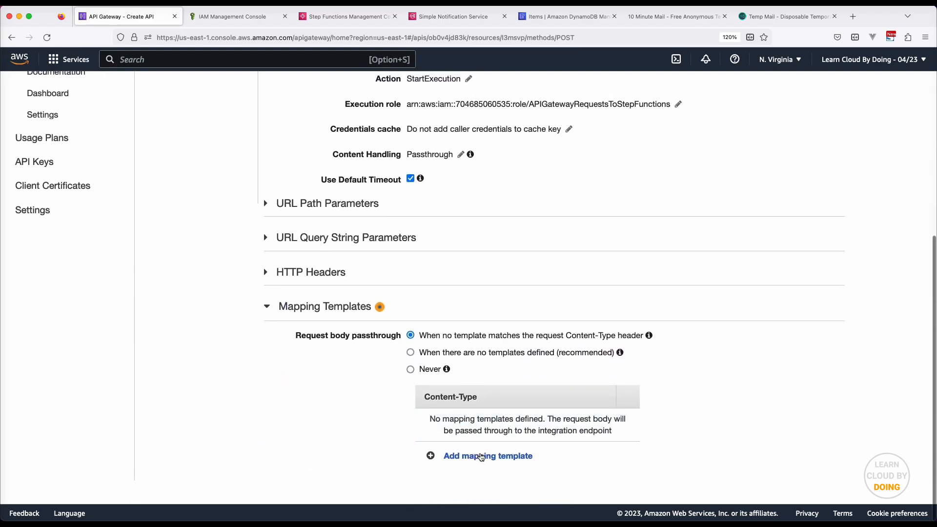
pyautogui.click(481, 456)
pyautogui.write('application/json')
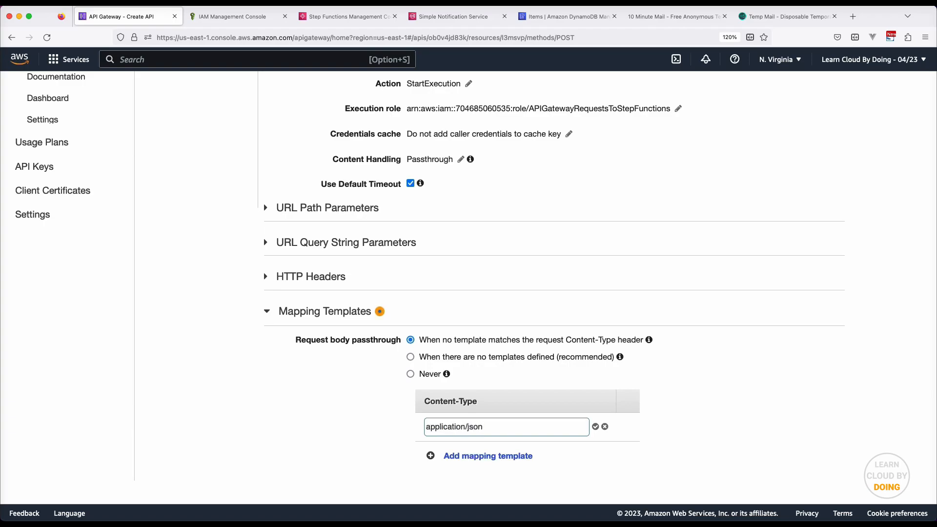
pyautogui.click(595, 427)
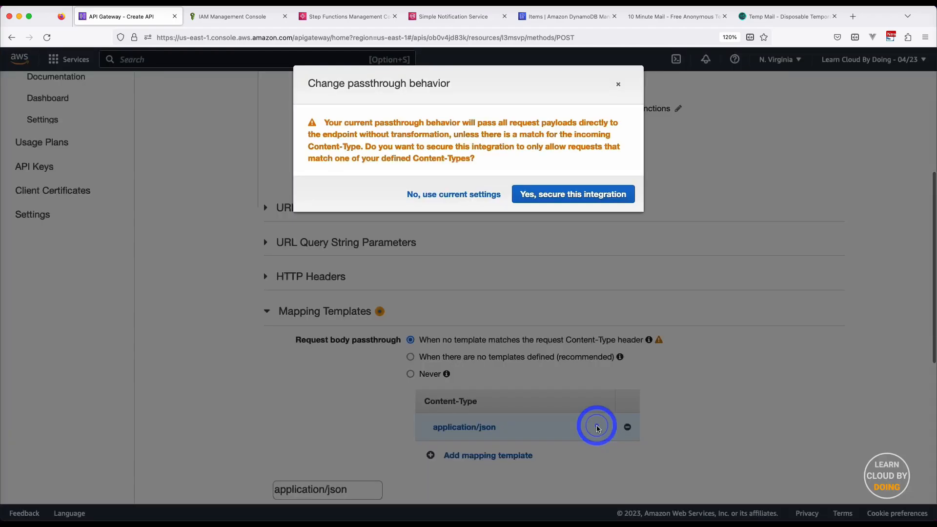
pyautogui.click(590, 192)
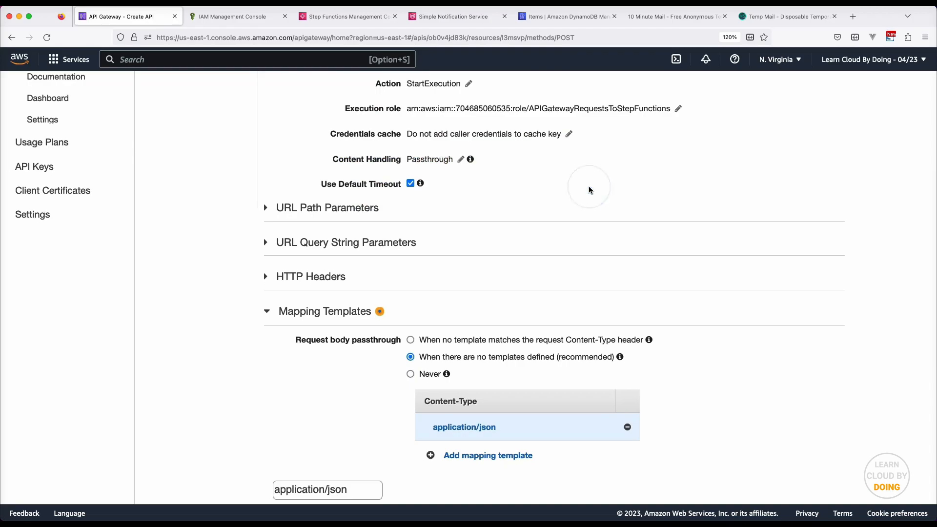
# Replace the template's state machine placeholder with the LoanRequest state machine ARN and save
pyautogui.scroll(-7, 589, 190)
pyautogui.click(537, 219)
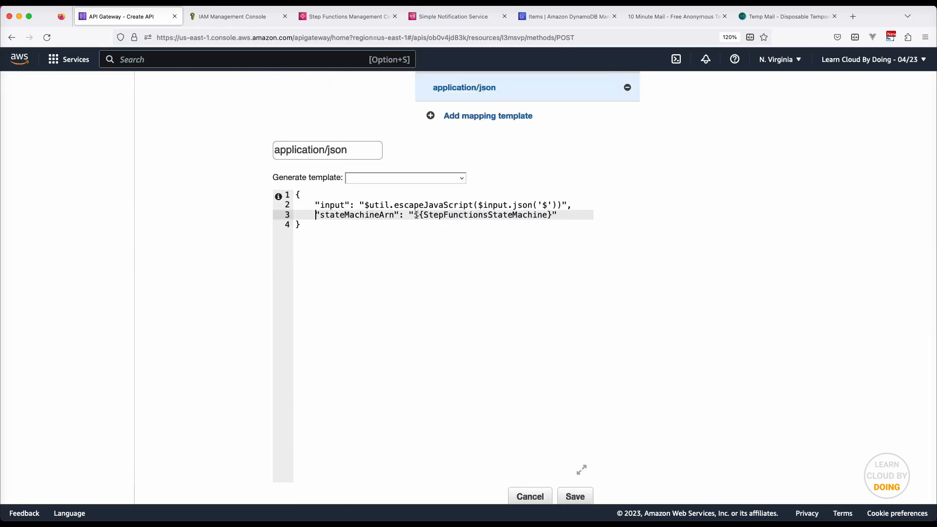
pyautogui.moveTo(416, 216); pyautogui.dragTo(550, 216)
pyautogui.press('BackSpace')
pyautogui.press('super+v')
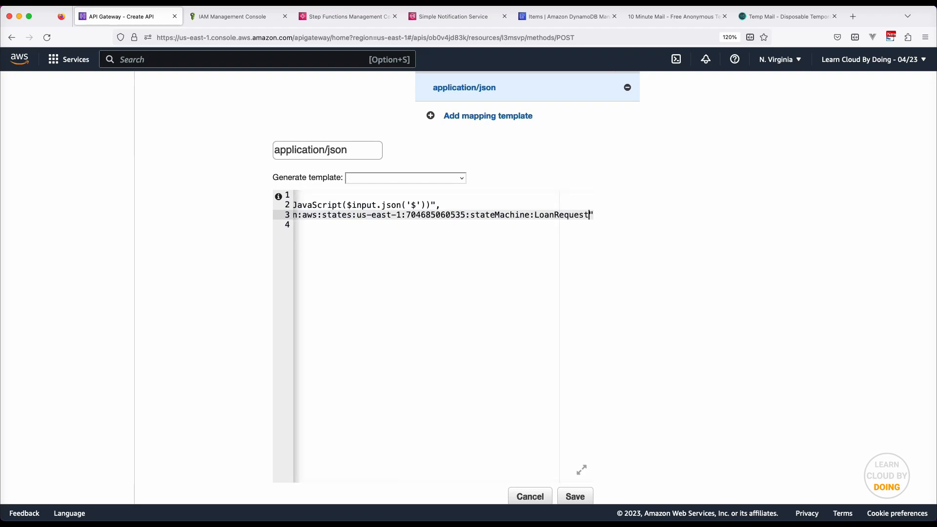
pyautogui.hscroll(-5, 561, 241)
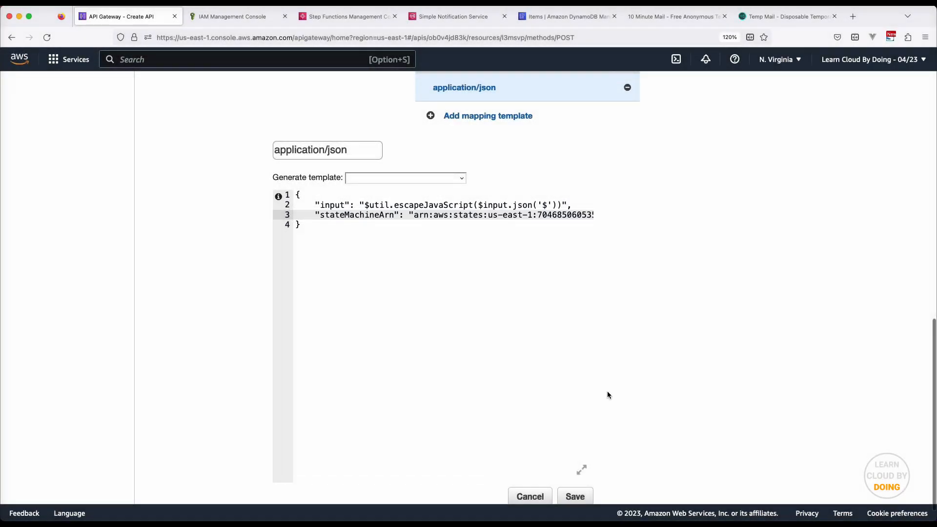
pyautogui.click(579, 500)
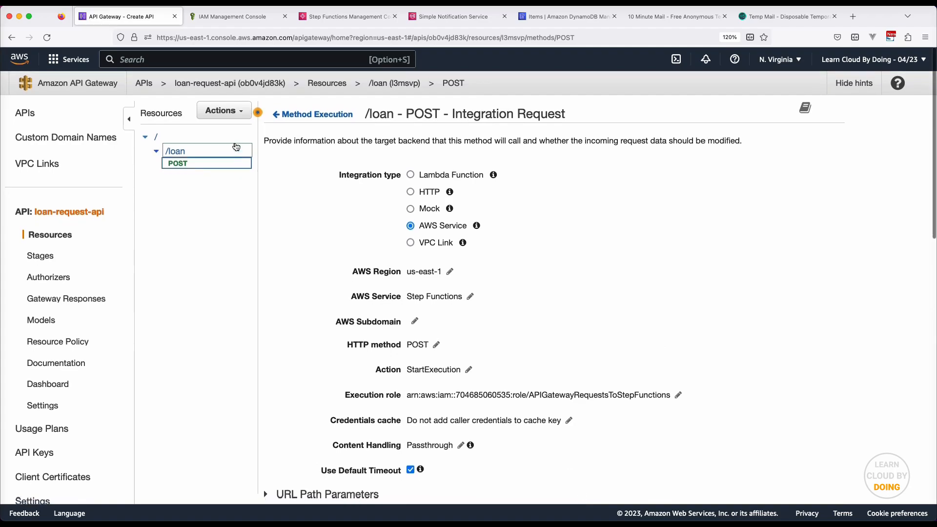
# Create a new resource named Accept under the root /
pyautogui.click(181, 136)
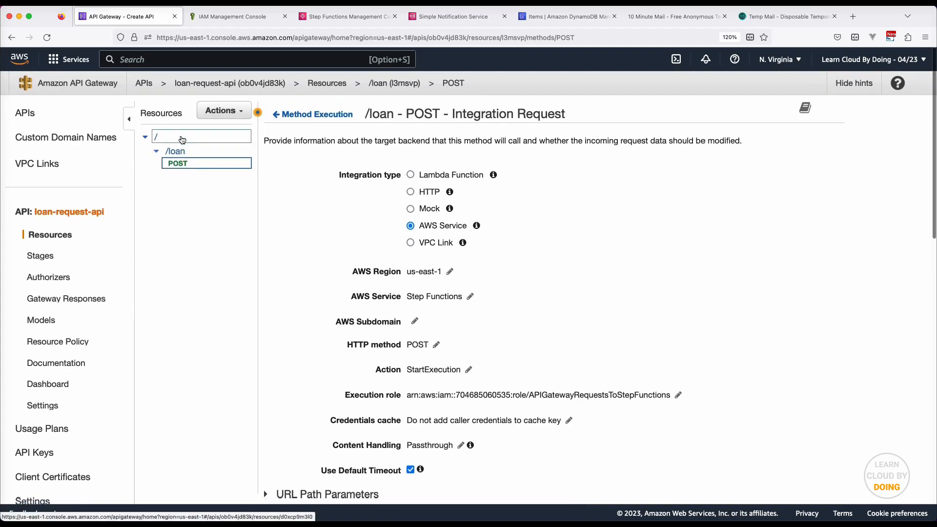
pyautogui.click(219, 110)
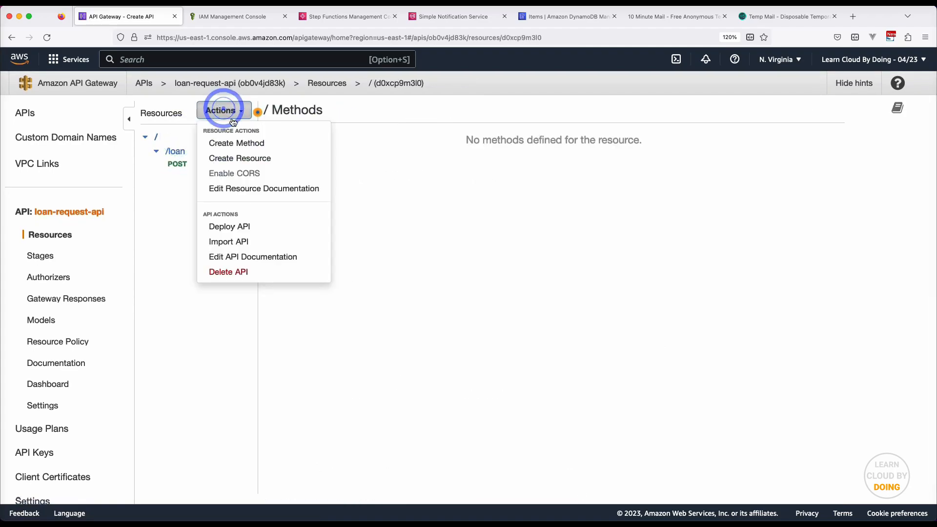
pyautogui.click(257, 158)
pyautogui.click(480, 179)
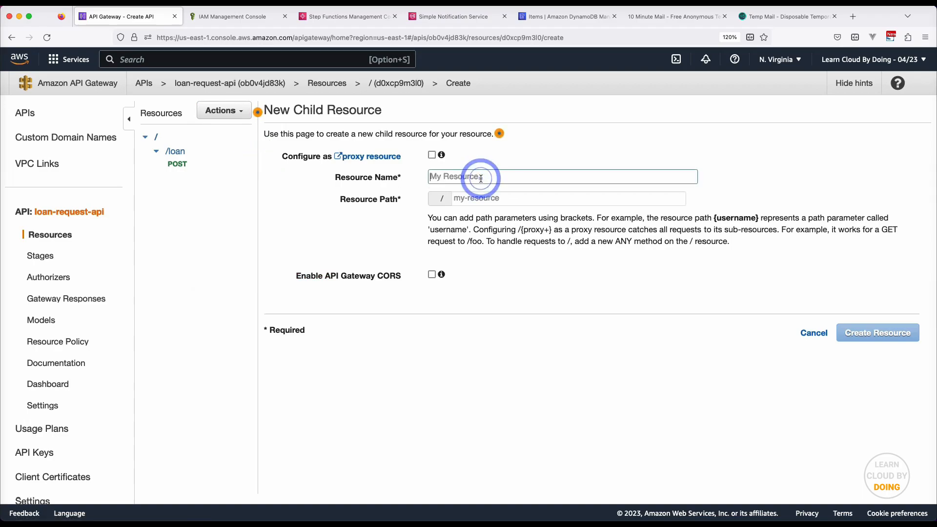
pyautogui.write('Accept')
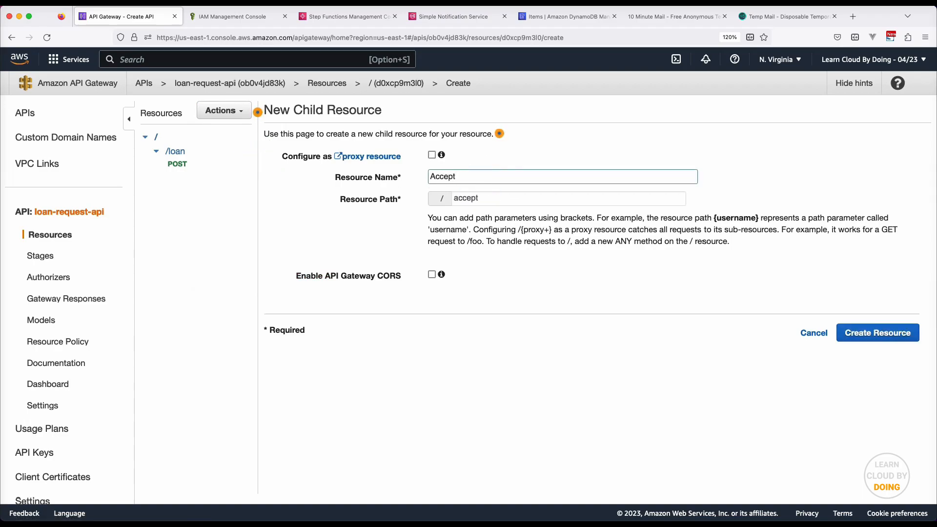
pyautogui.click(883, 336)
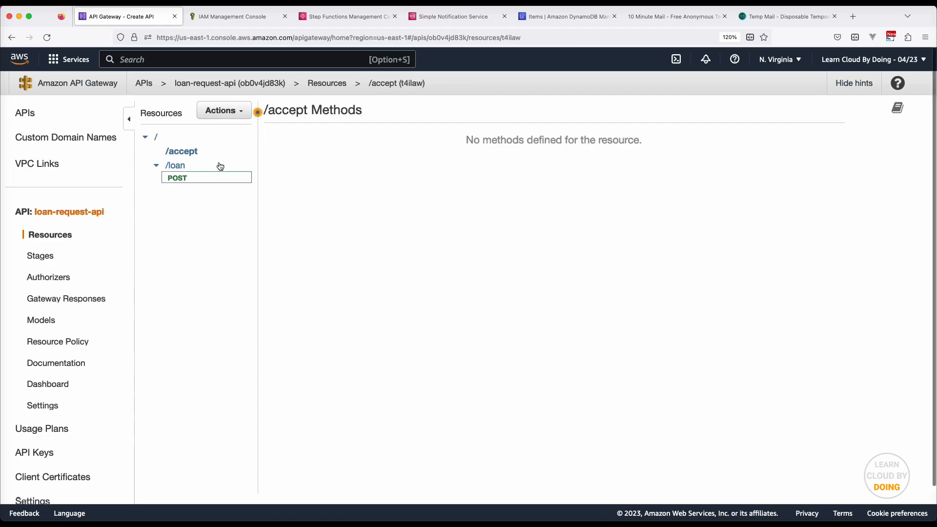
# Add a POST method to the /accept resource
pyautogui.click(230, 119)
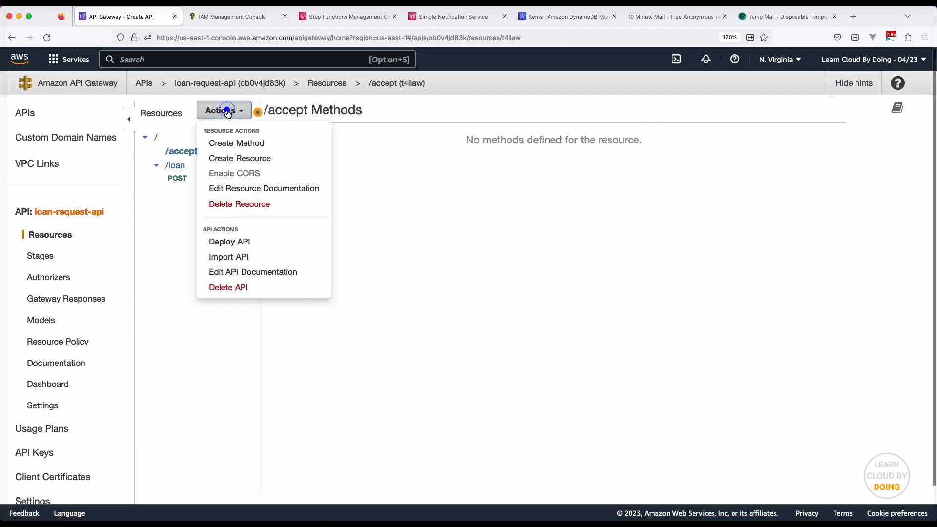
pyautogui.click(244, 149)
pyautogui.click(193, 165)
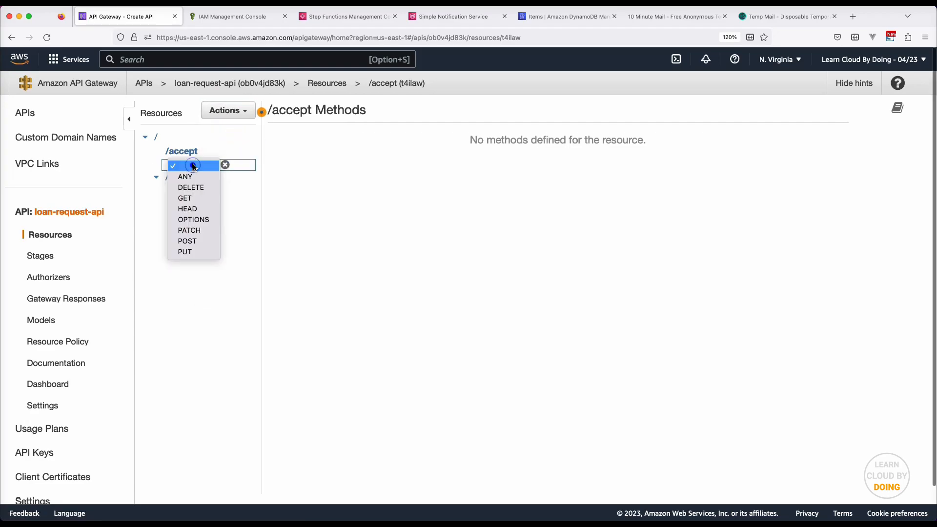
pyautogui.click(186, 244)
pyautogui.click(224, 165)
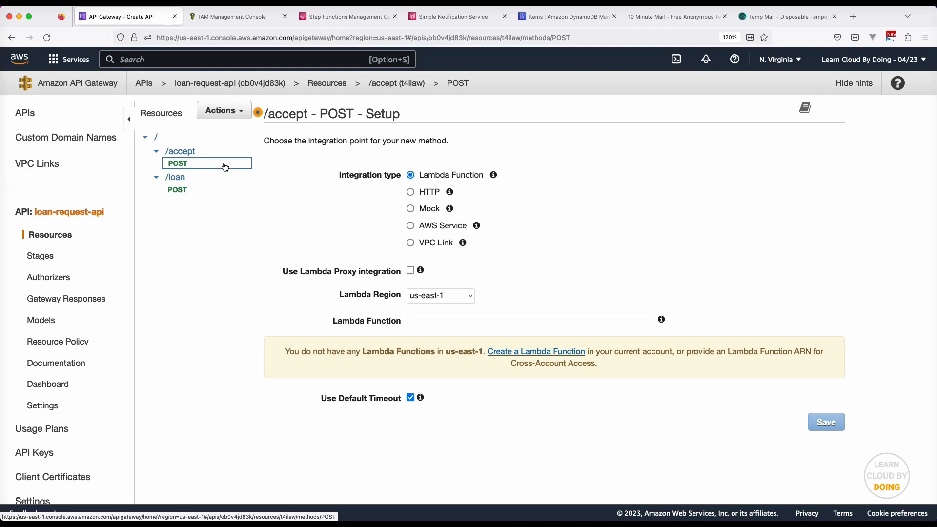
# Integrate /accept POST with the Step Functions AWS service in us-east-1
pyautogui.click(410, 226)
pyautogui.click(485, 277)
pyautogui.write('us')
pyautogui.press('Return')
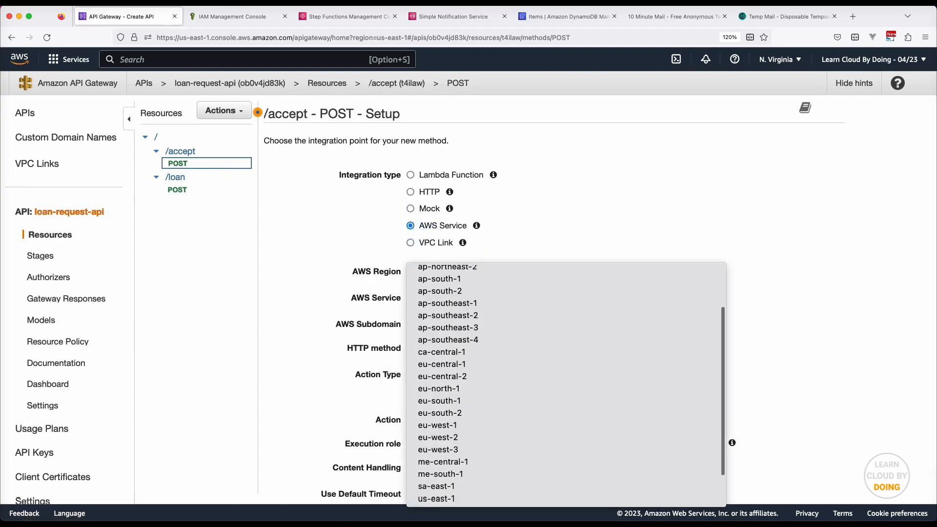
pyautogui.click(442, 301)
pyautogui.write('step')
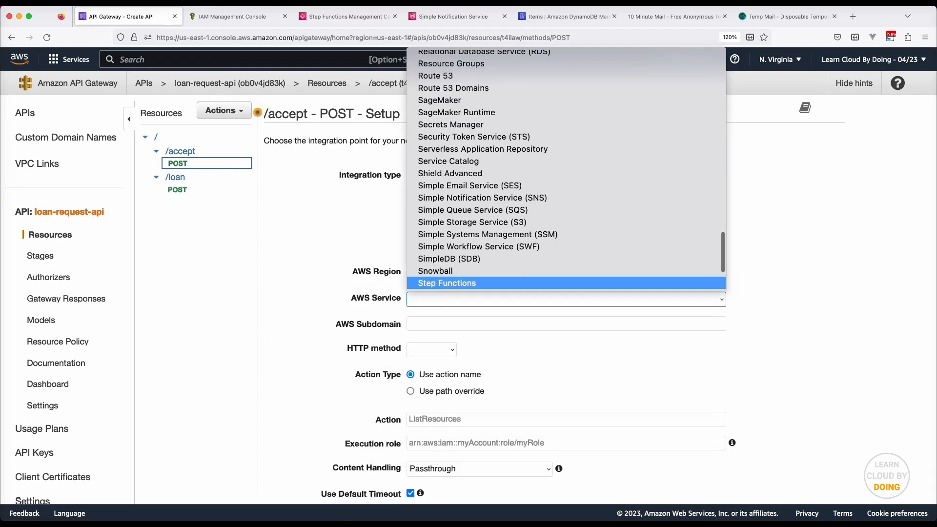
pyautogui.press('Return')
# Set integration method POST, action SendTaskSuccess and the execution role ARN, then save
pyautogui.click(426, 352)
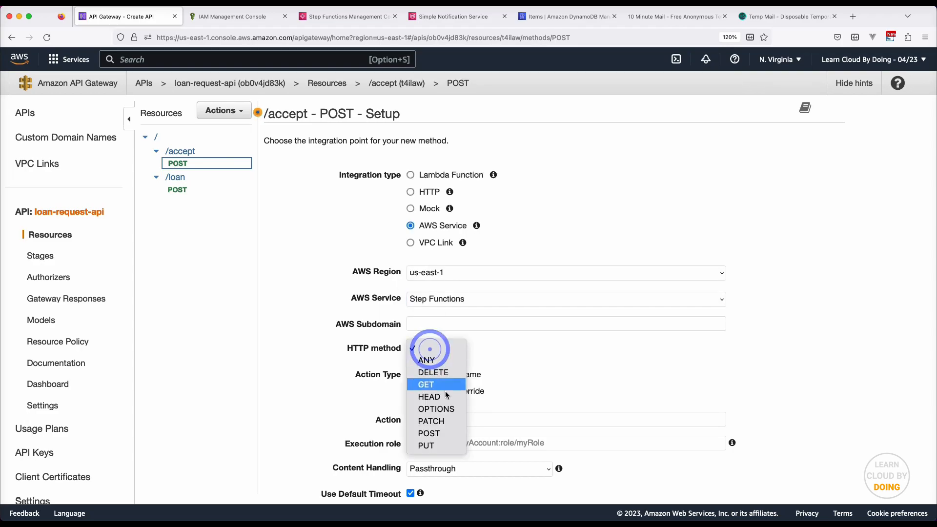
pyautogui.click(441, 433)
pyautogui.click(464, 420)
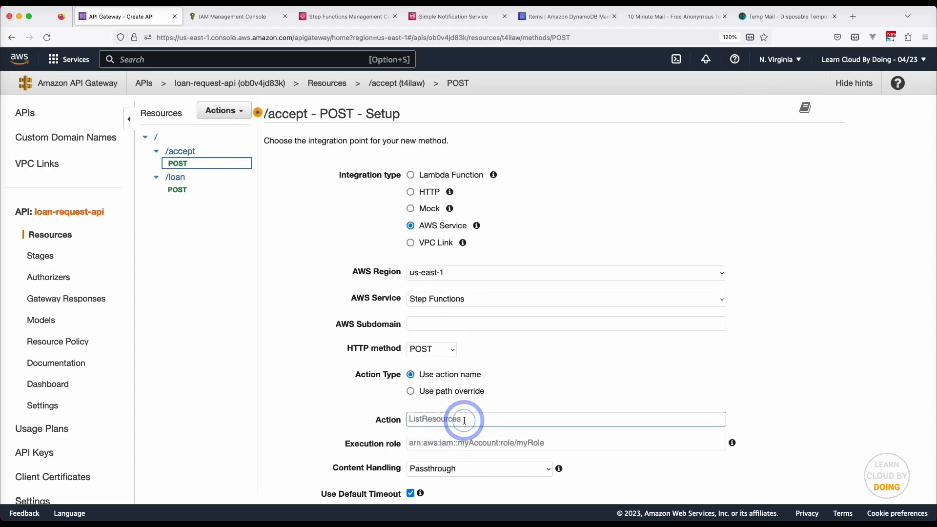
pyautogui.write('SendTaskSuccess')
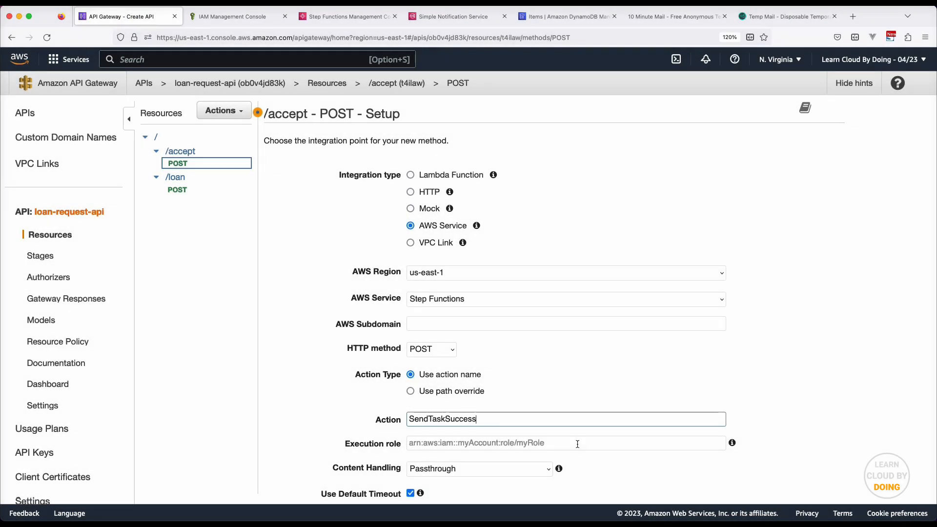
pyautogui.click(577, 444)
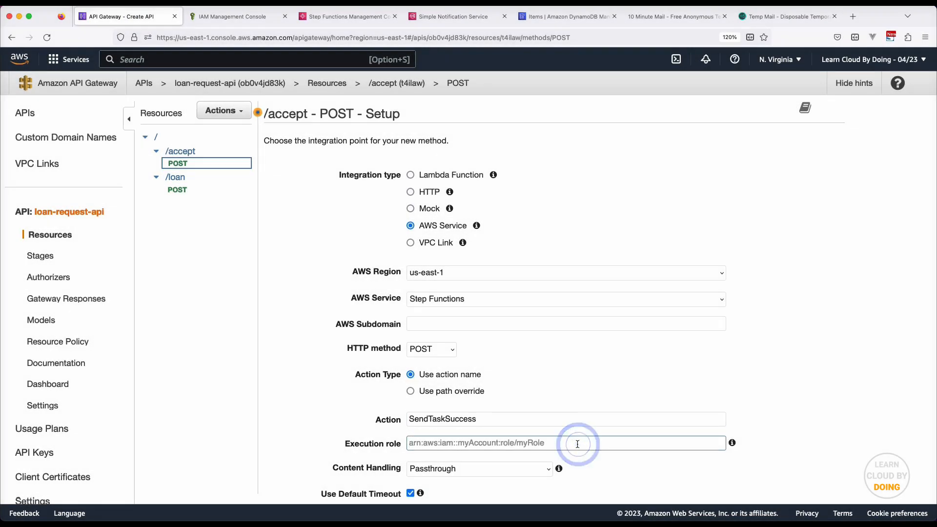
pyautogui.press('super+v')
pyautogui.scroll(-3, 604, 440)
pyautogui.click(808, 462)
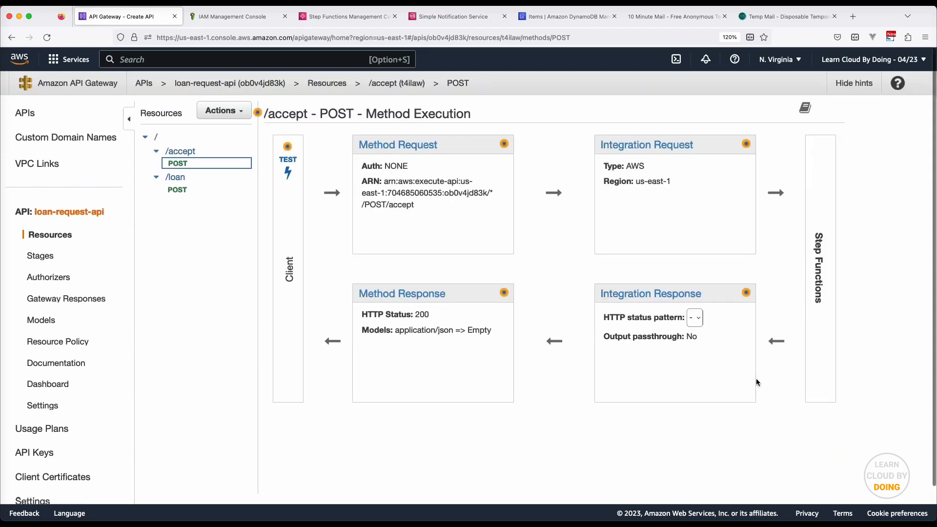
# Add an application/json mapping template to the /accept integration request and secure the integration
pyautogui.click(654, 145)
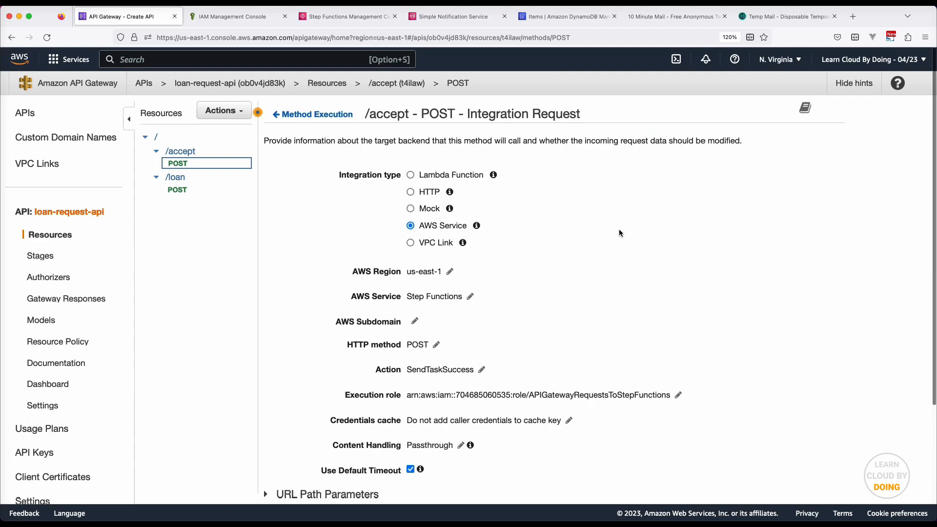
pyautogui.scroll(-3, 618, 233)
pyautogui.click(326, 455)
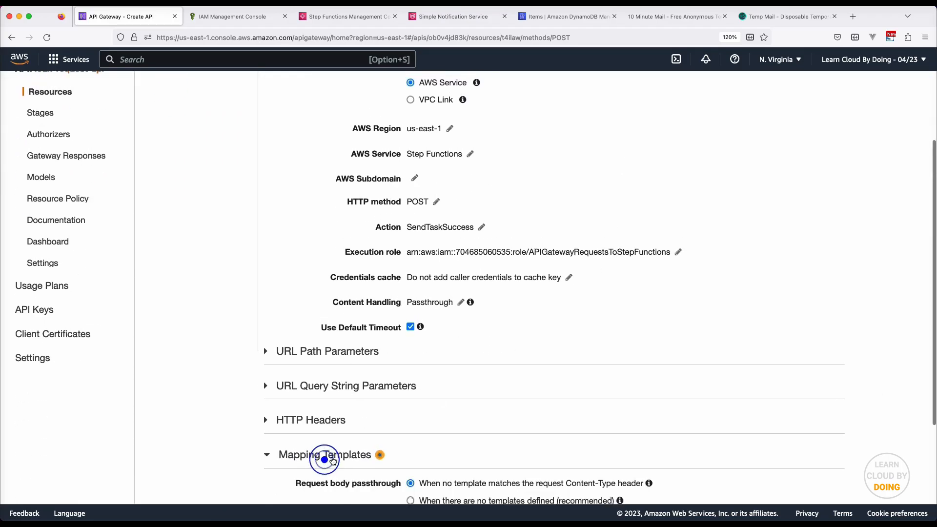
pyautogui.scroll(-3, 334, 458)
pyautogui.click(454, 454)
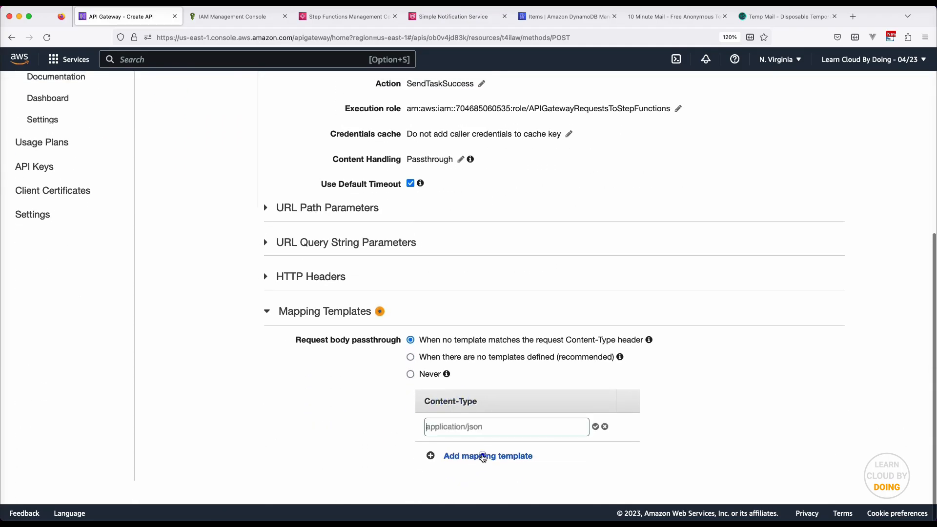
pyautogui.write('application/json')
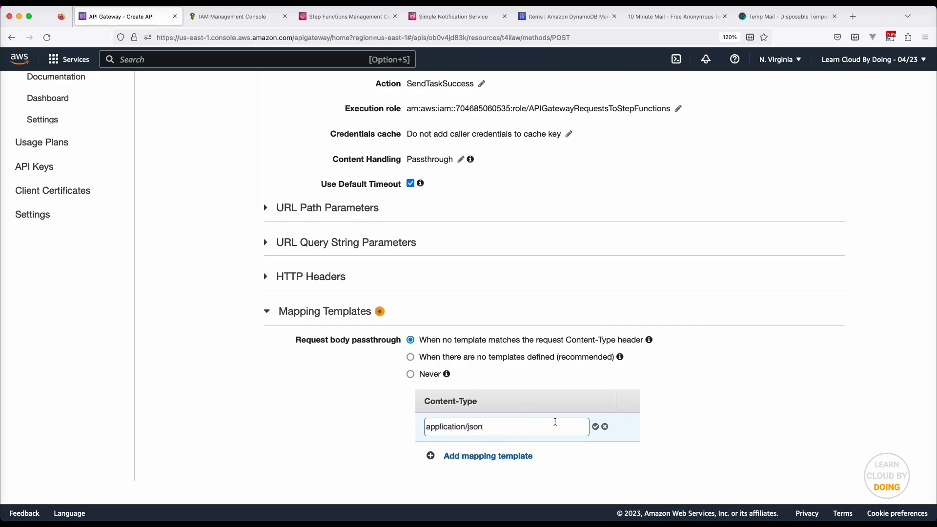
pyautogui.click(596, 427)
pyautogui.click(596, 428)
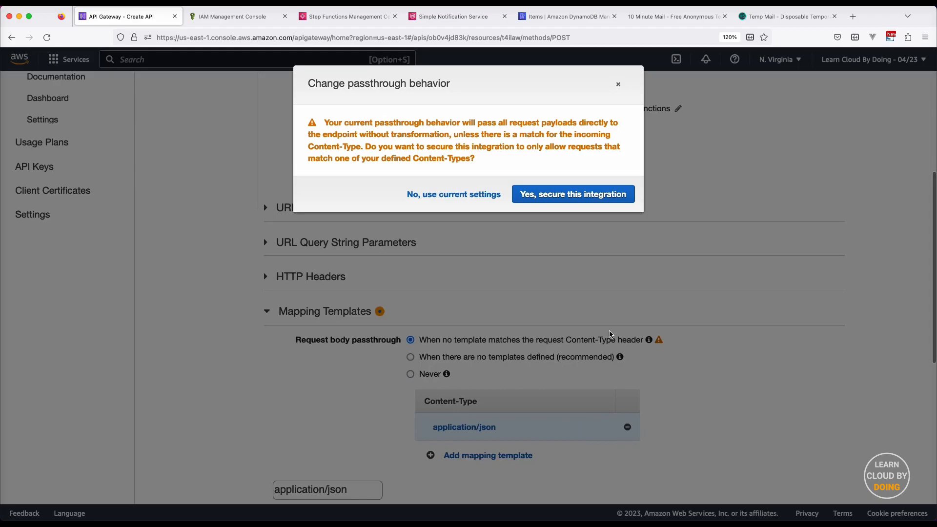
pyautogui.click(602, 195)
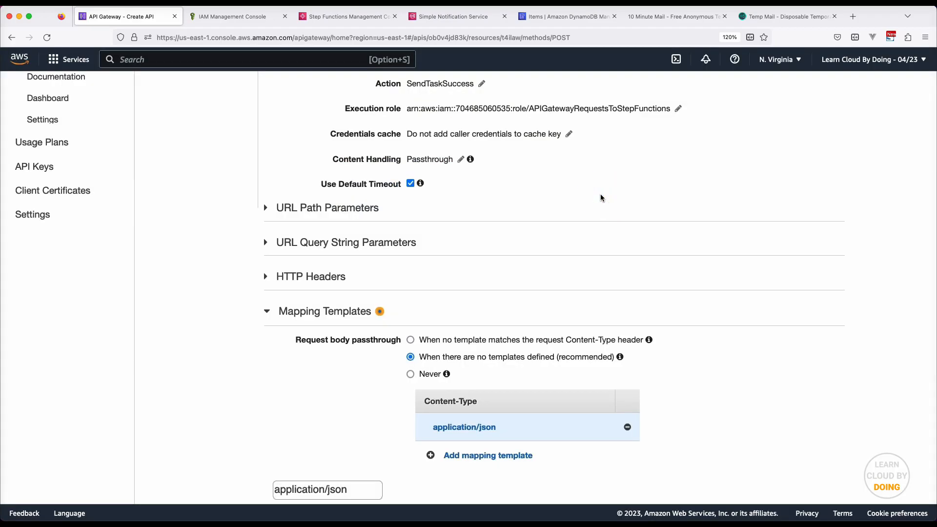
# Paste the JSON template with status true, amount and taskToken from $.token, then save
pyautogui.scroll(-2, 600, 205)
pyautogui.scroll(-10, 600, 205)
pyautogui.click(439, 247)
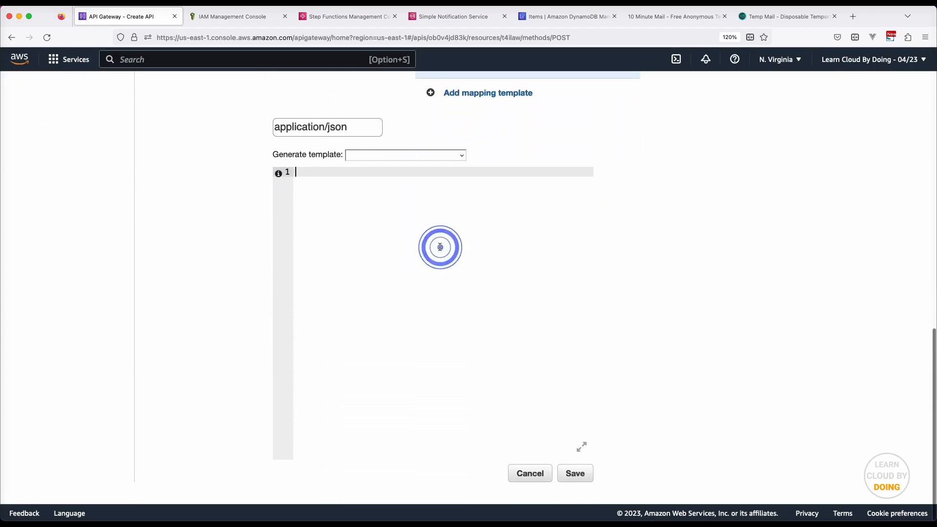
pyautogui.press('super+v')
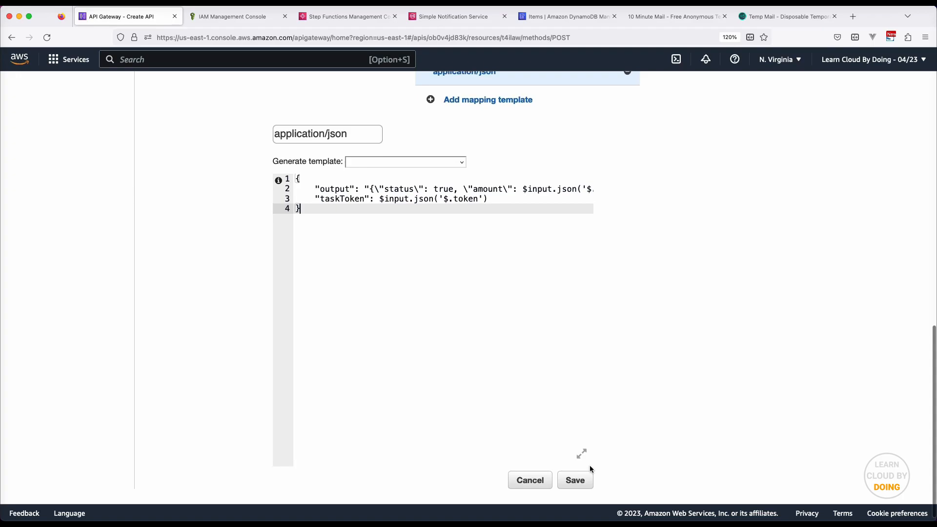
pyautogui.click(581, 454)
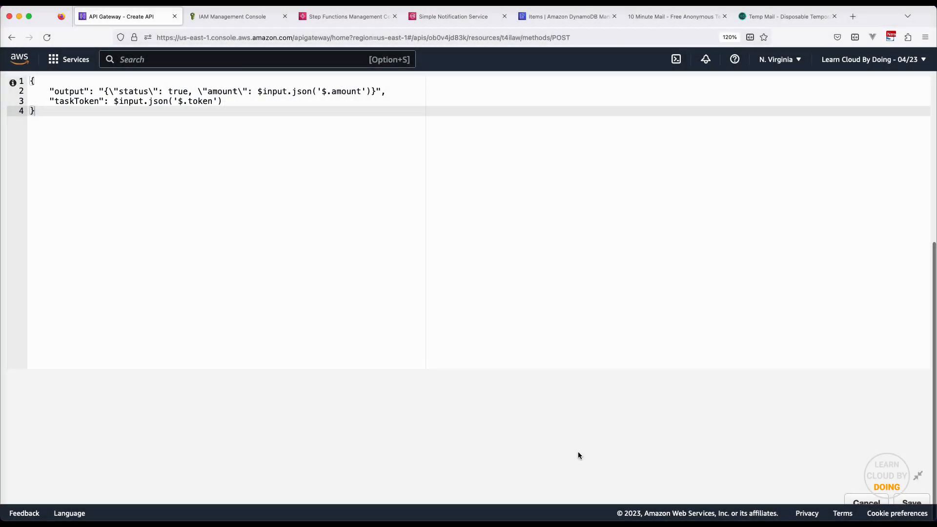
pyautogui.click(919, 477)
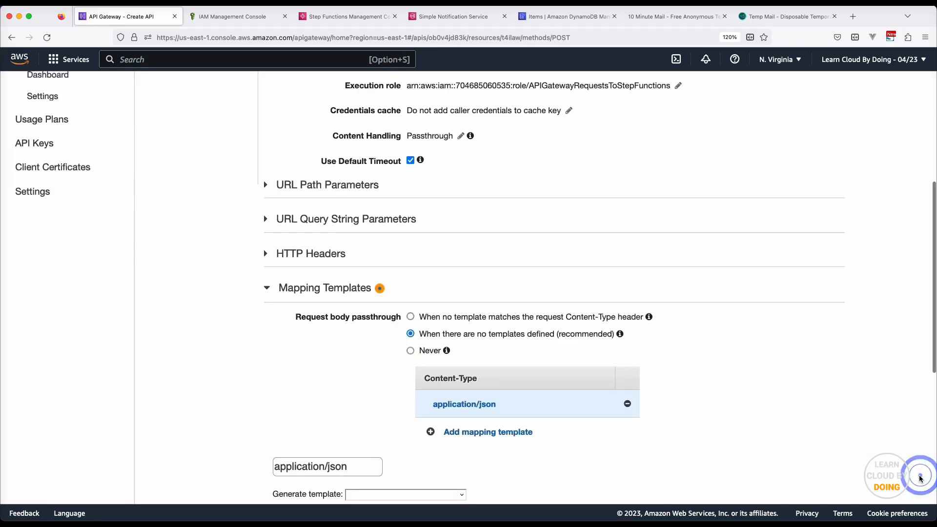
pyautogui.scroll(-6, 919, 475)
pyautogui.scroll(-2, 805, 473)
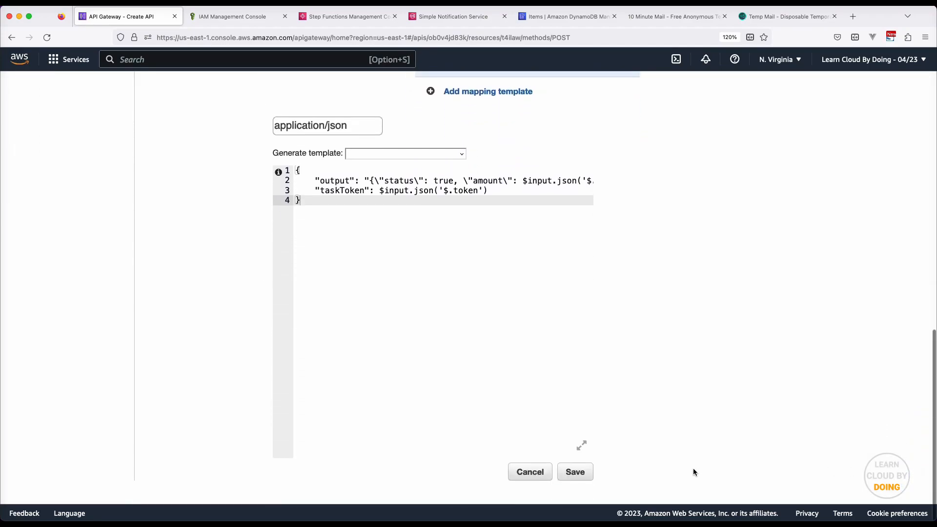
pyautogui.click(571, 472)
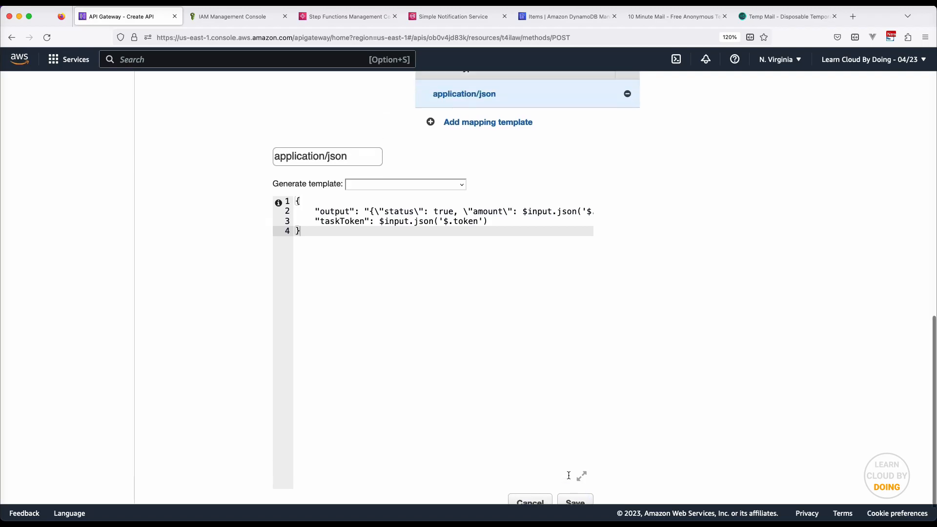
pyautogui.scroll(-1, 570, 413)
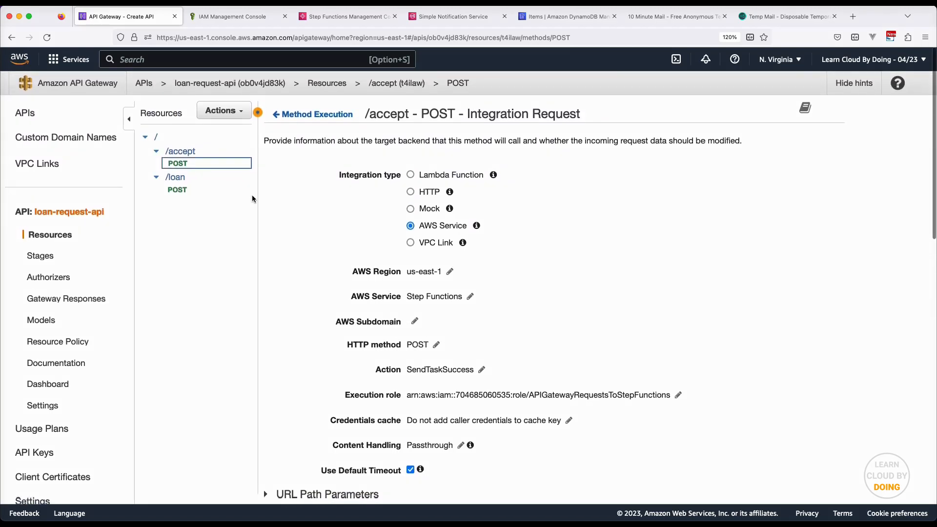
# Select the root / and create a child resource named Reject
pyautogui.click(220, 110)
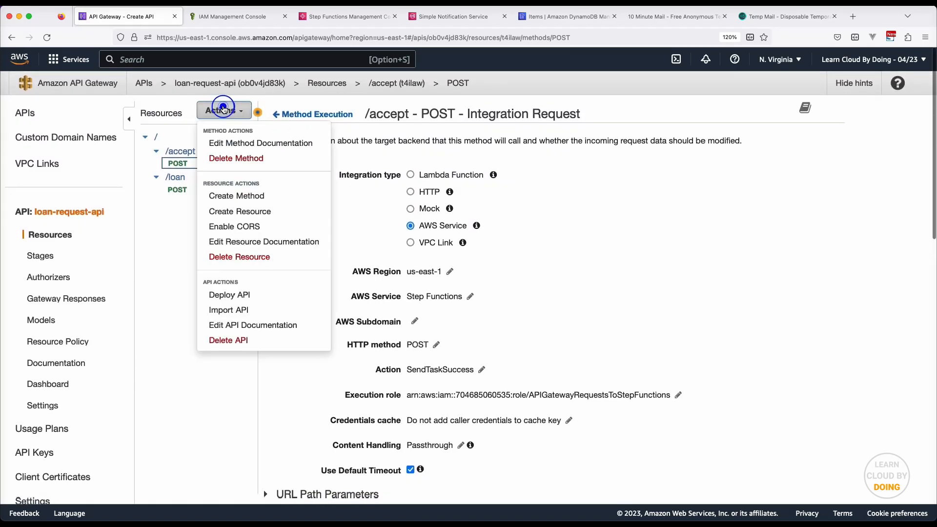
pyautogui.click(157, 137)
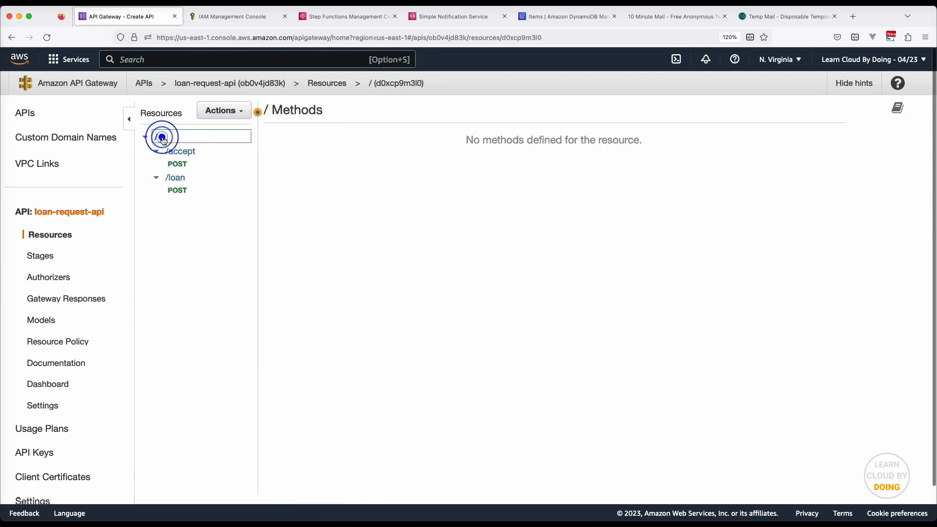
pyautogui.click(227, 110)
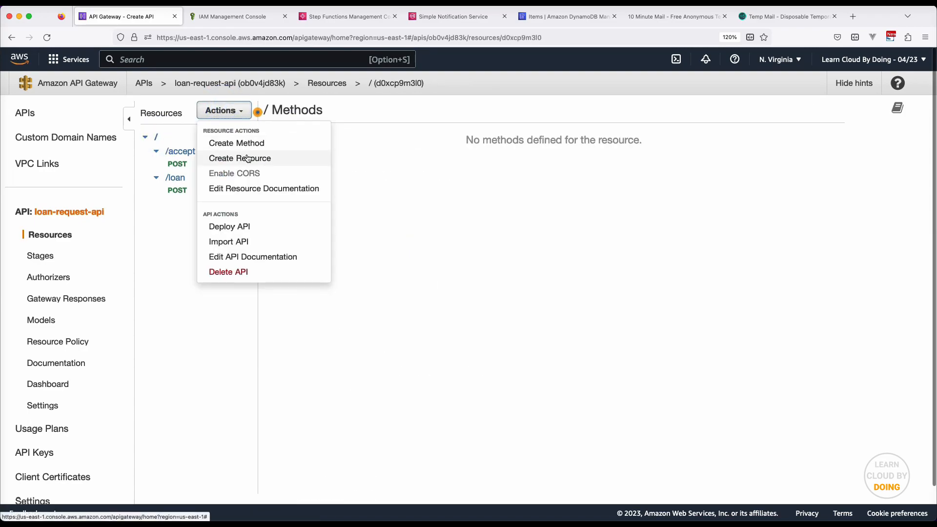
pyautogui.click(246, 157)
pyautogui.click(485, 179)
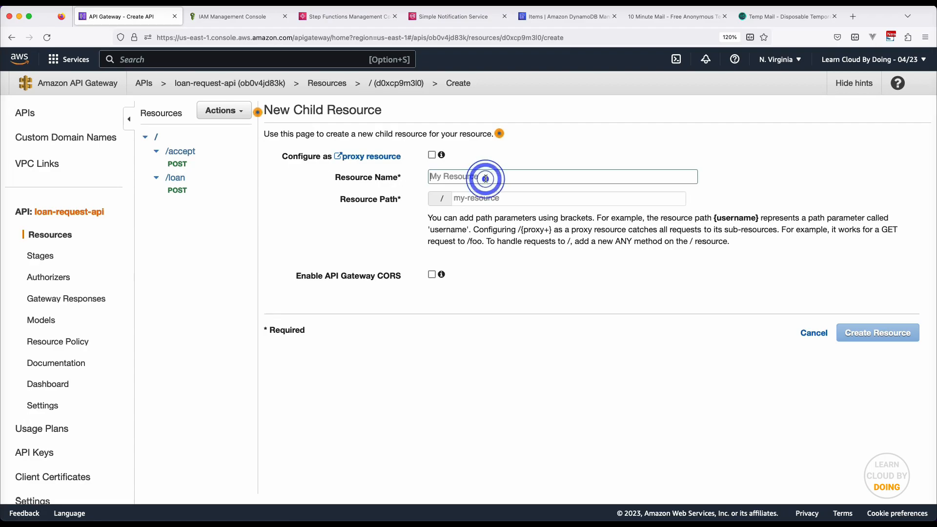
pyautogui.write('Re')
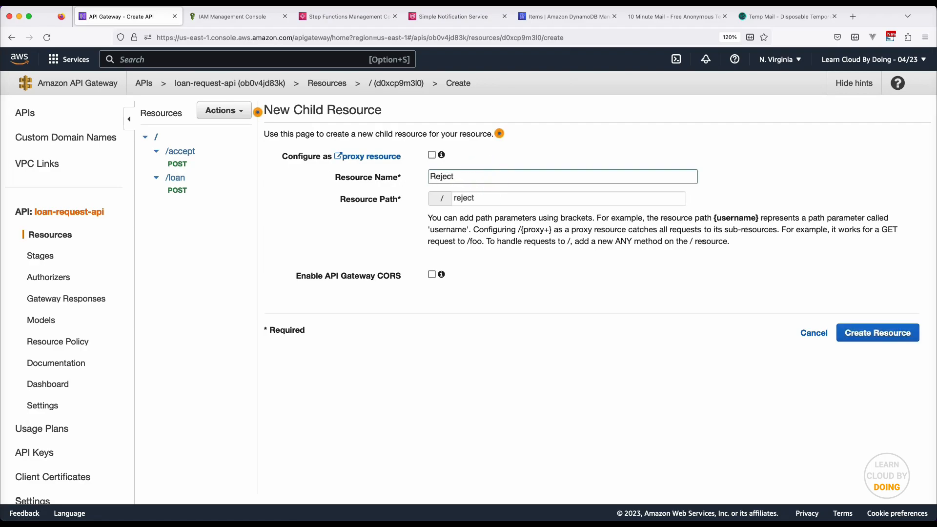
pyautogui.write('ject')
pyautogui.click(893, 341)
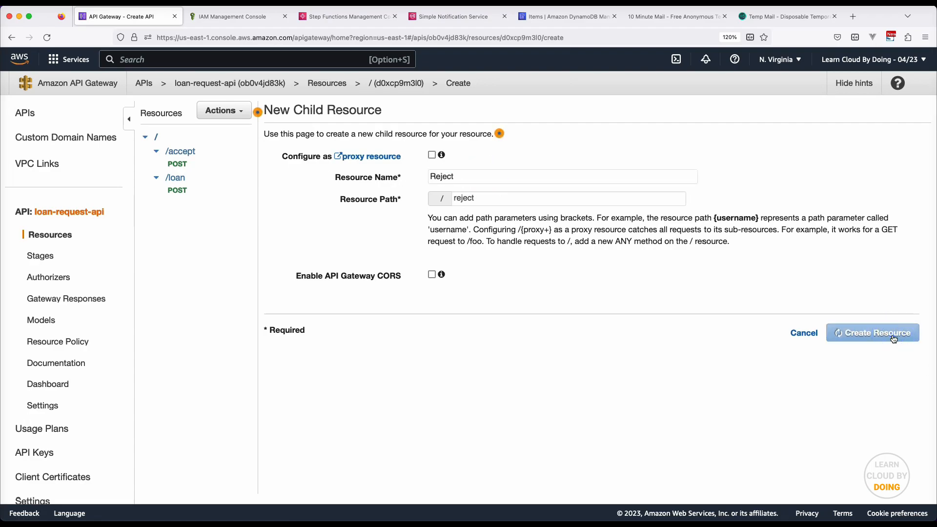
pyautogui.click(225, 111)
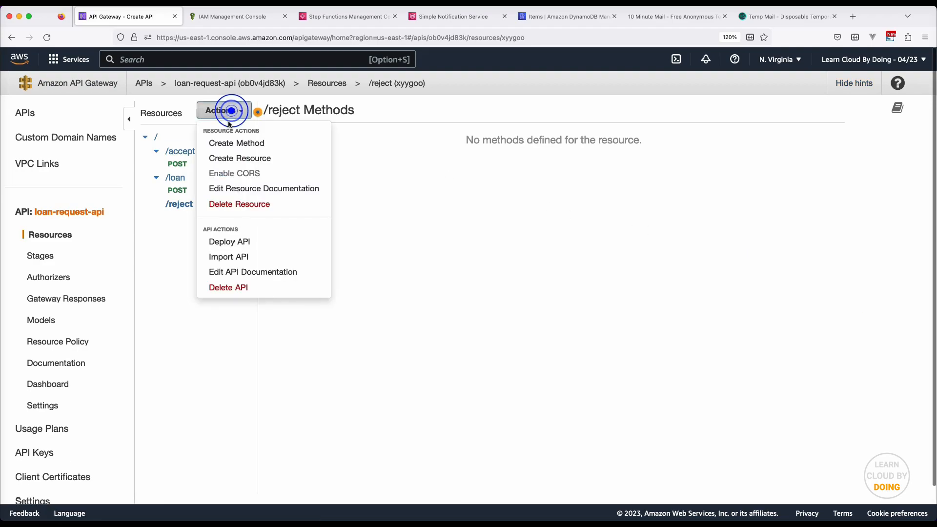
# Add a POST method to the /reject resource
pyautogui.click(251, 144)
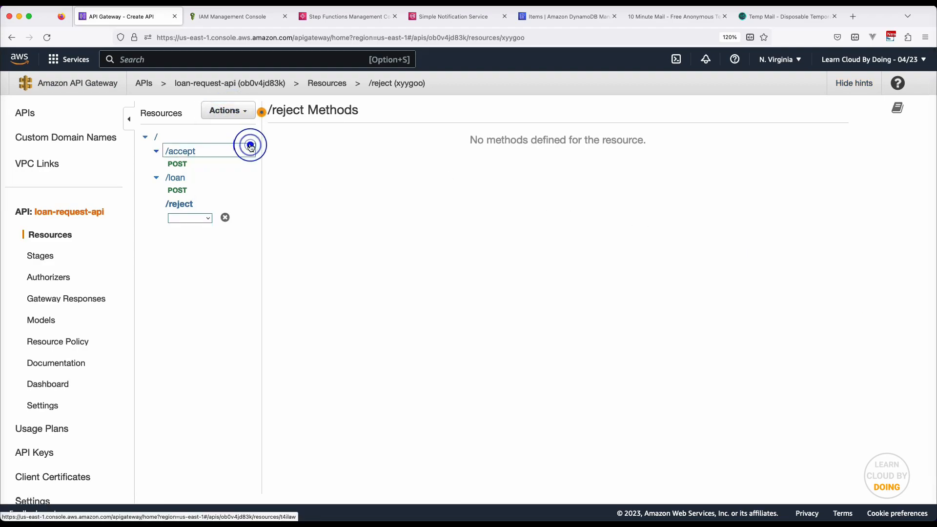
pyautogui.click(200, 216)
pyautogui.click(194, 292)
pyautogui.click(225, 217)
# Integrate /reject POST with the Step Functions AWS service in us-east-1
pyautogui.click(427, 229)
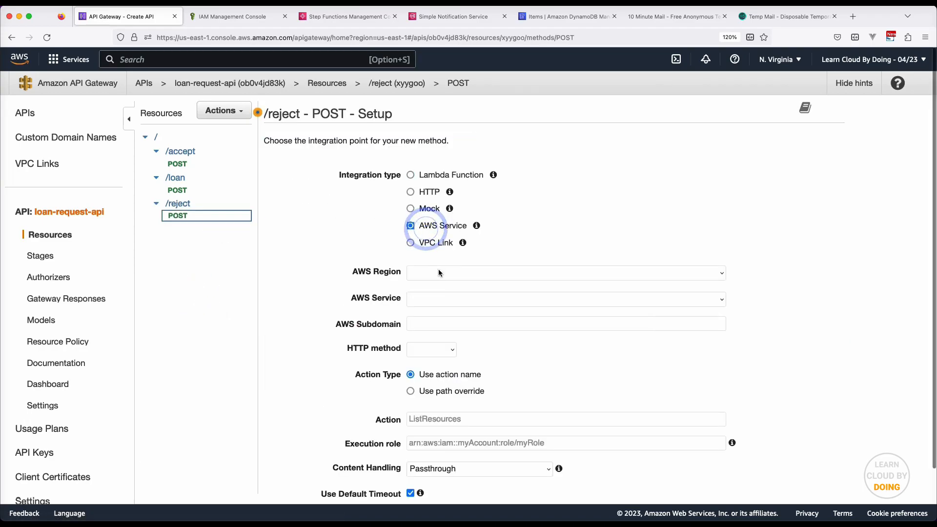
pyautogui.click(439, 272)
pyautogui.scroll(-3, 441, 390)
pyautogui.click(439, 495)
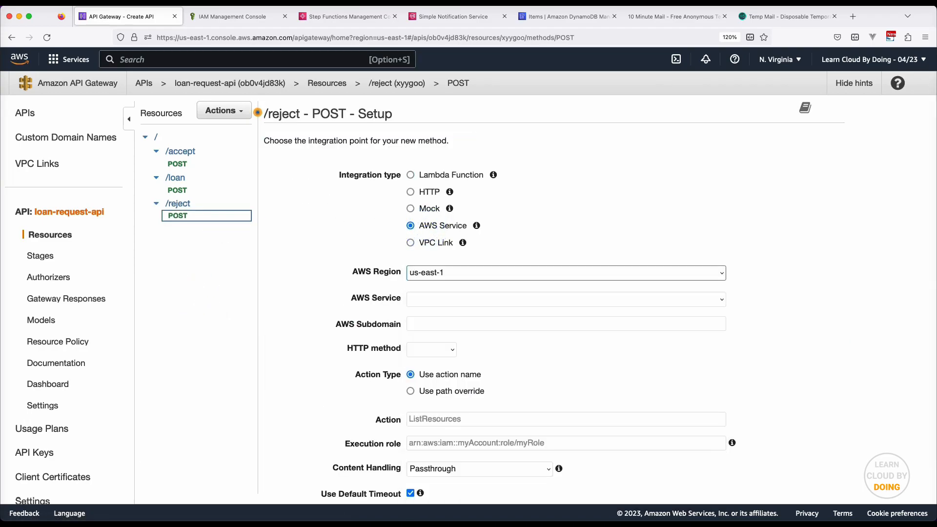
pyautogui.click(457, 304)
pyautogui.scroll(-10, 488, 220)
pyautogui.click(439, 280)
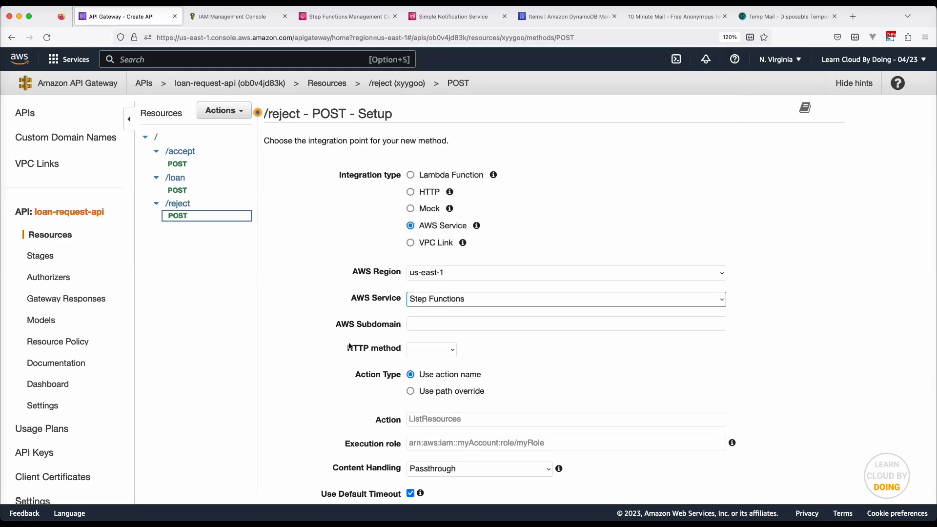
# Set integration method POST, action SendTaskSuccess and the APIGatewayRequestsToStepFunctions role ARN, then save
pyautogui.click(435, 354)
pyautogui.click(444, 431)
pyautogui.click(447, 423)
pyautogui.write('SendTaskSuccess')
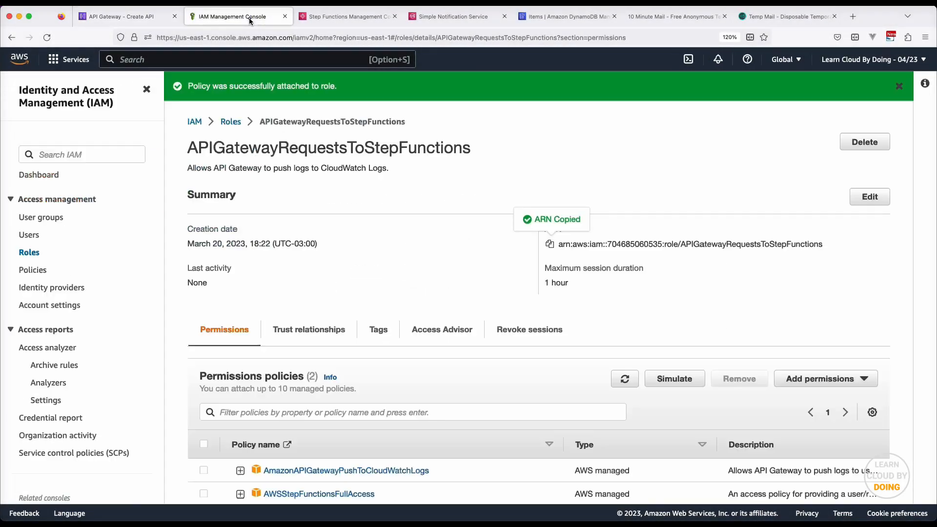
pyautogui.click(122, 16)
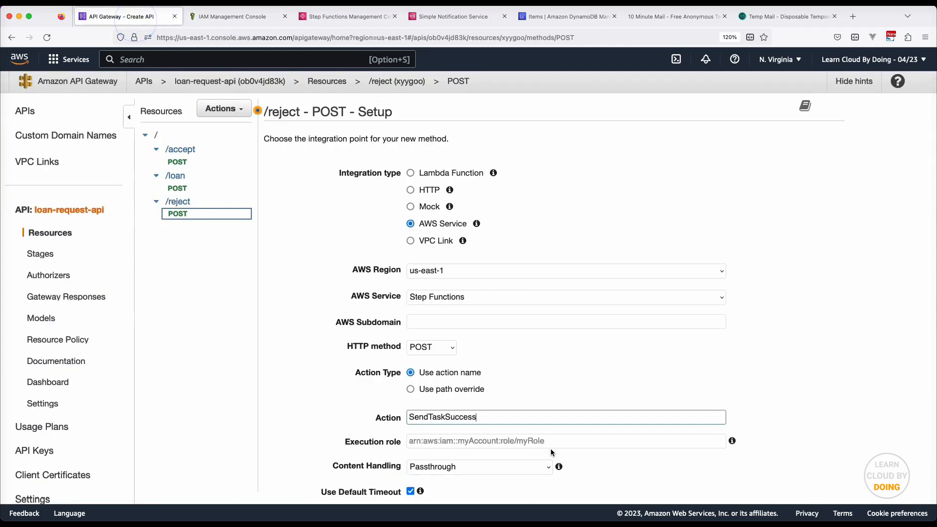
pyautogui.click(564, 442)
pyautogui.press('super+v')
pyautogui.scroll(-2, 562, 441)
pyautogui.click(828, 465)
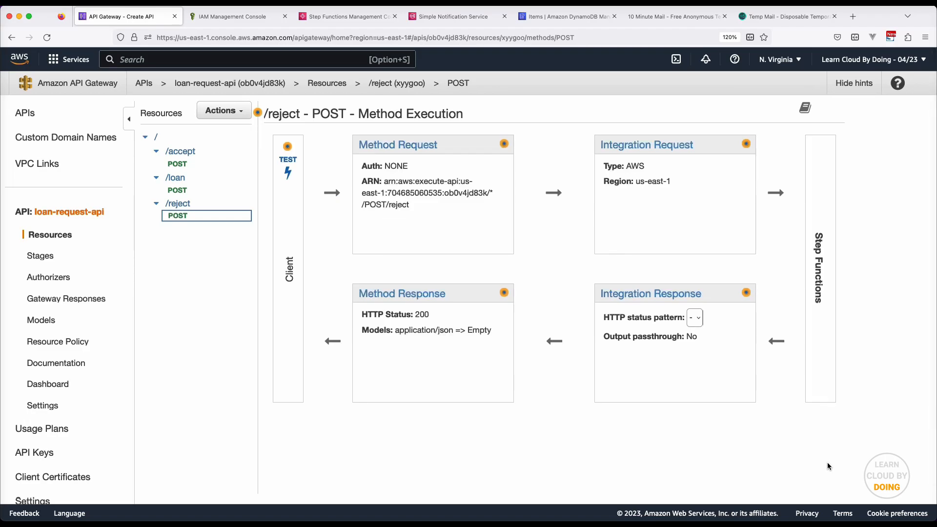
# Add an application/json mapping template to the /reject integration request and secure the integration
pyautogui.click(649, 146)
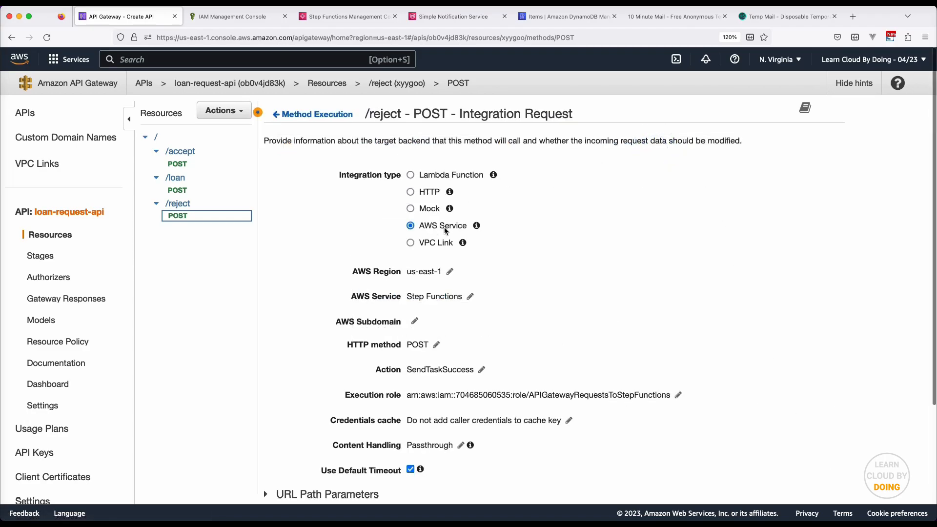
pyautogui.scroll(-3, 466, 326)
pyautogui.click(335, 450)
pyautogui.scroll(-3, 513, 463)
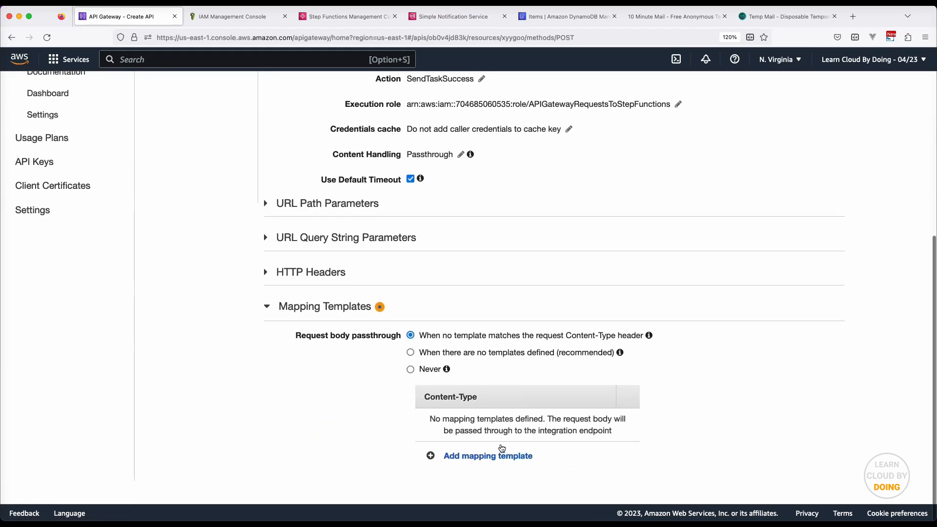
pyautogui.click(506, 457)
pyautogui.write('application')
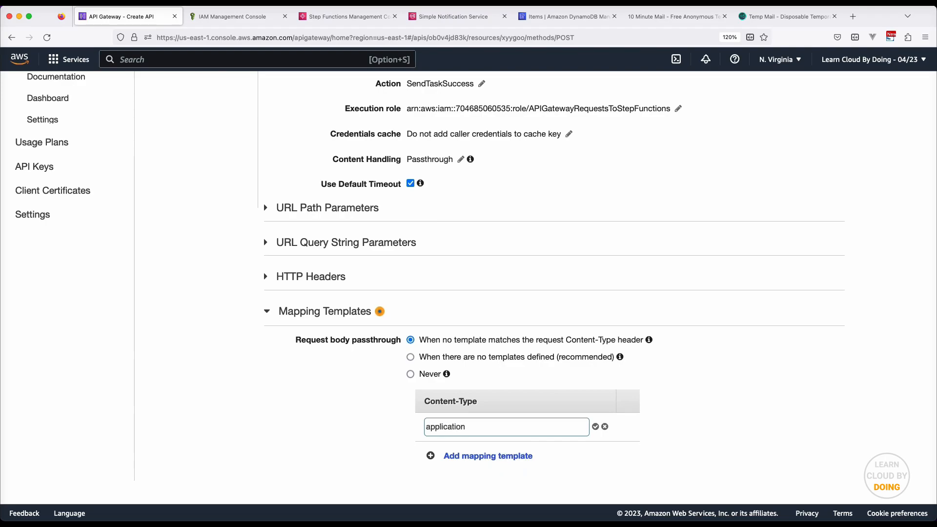
pyautogui.write('/json')
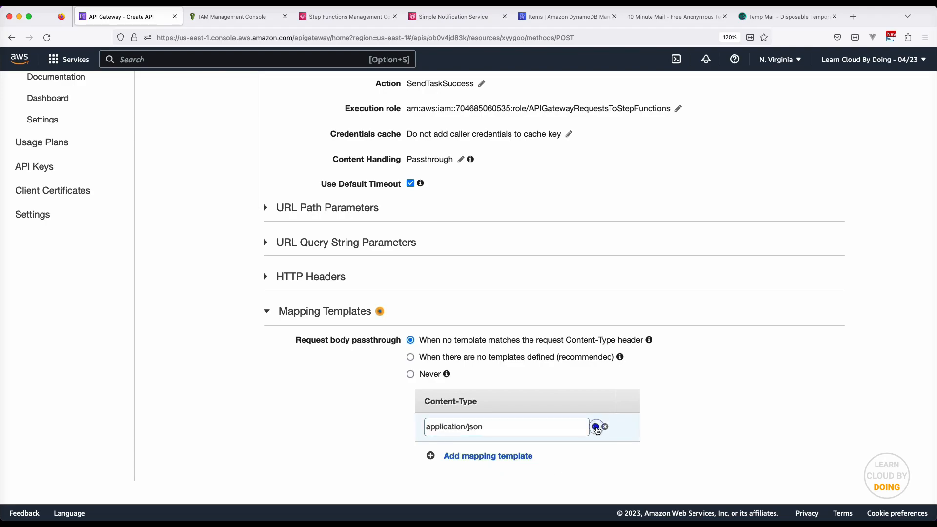
pyautogui.click(595, 426)
pyautogui.click(580, 194)
# Paste the JSON template with status false and taskToken from $.token, save it, and return to Method Execution
pyautogui.scroll(-7, 579, 202)
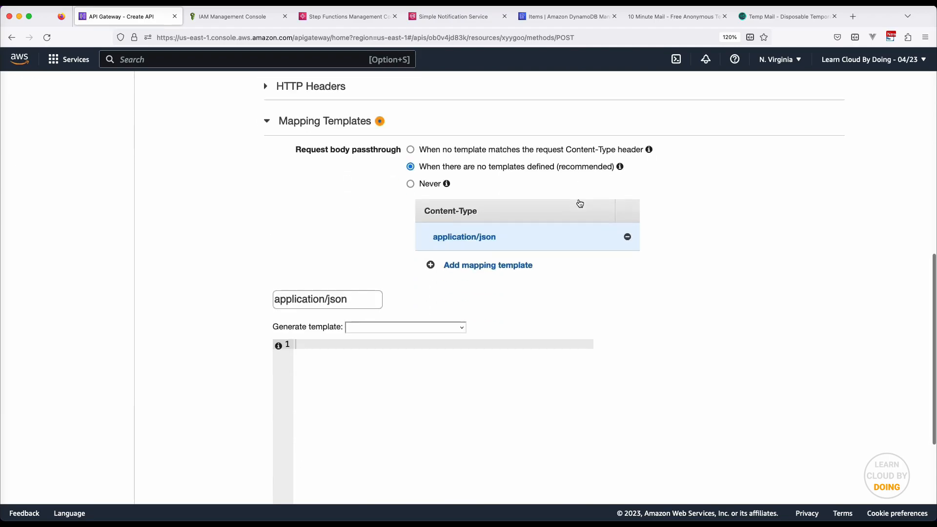
pyautogui.click(531, 229)
pyautogui.press('super+v')
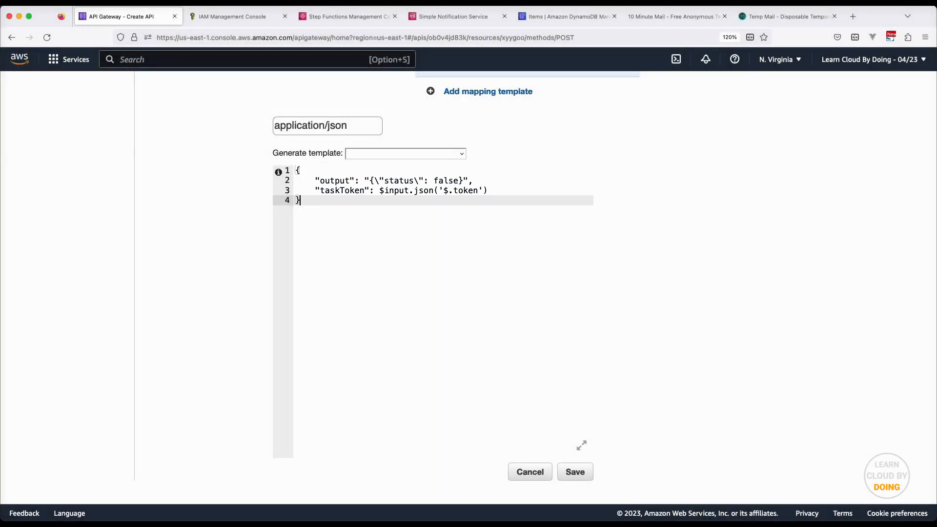
pyautogui.click(586, 473)
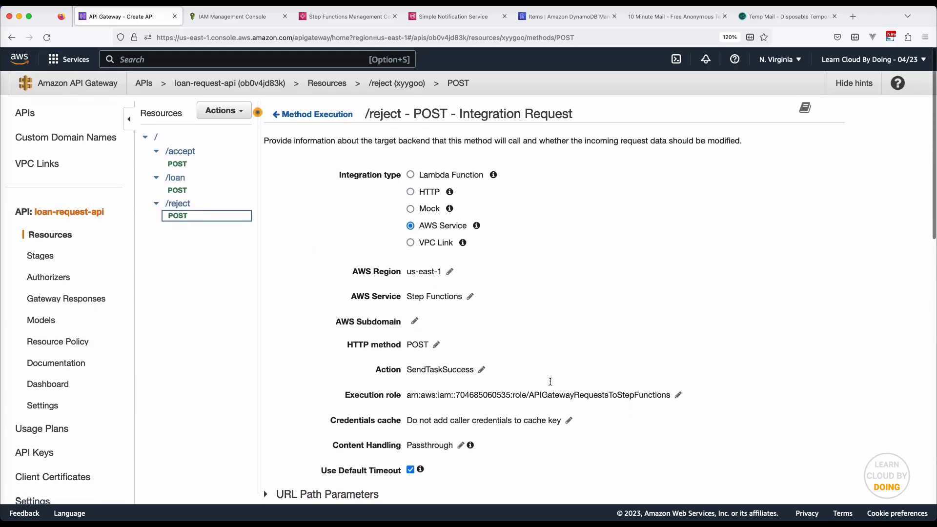
pyautogui.click(318, 113)
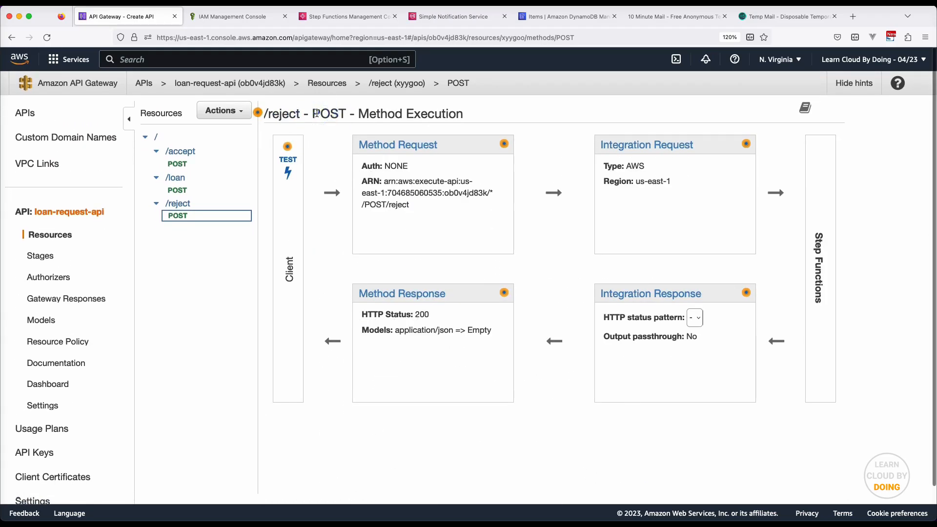
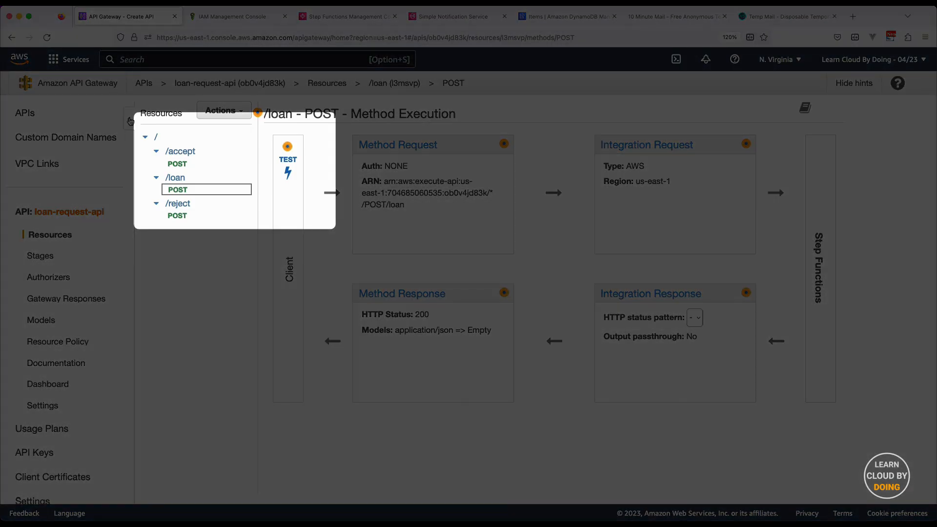
# Open the /loan POST test page and enter a request body with amount 4000
pyautogui.click(130, 121)
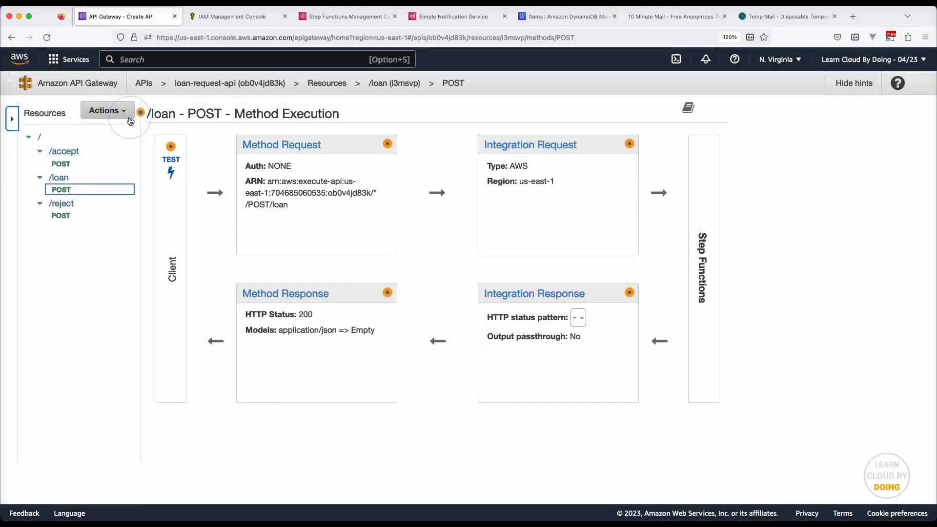
pyautogui.click(173, 170)
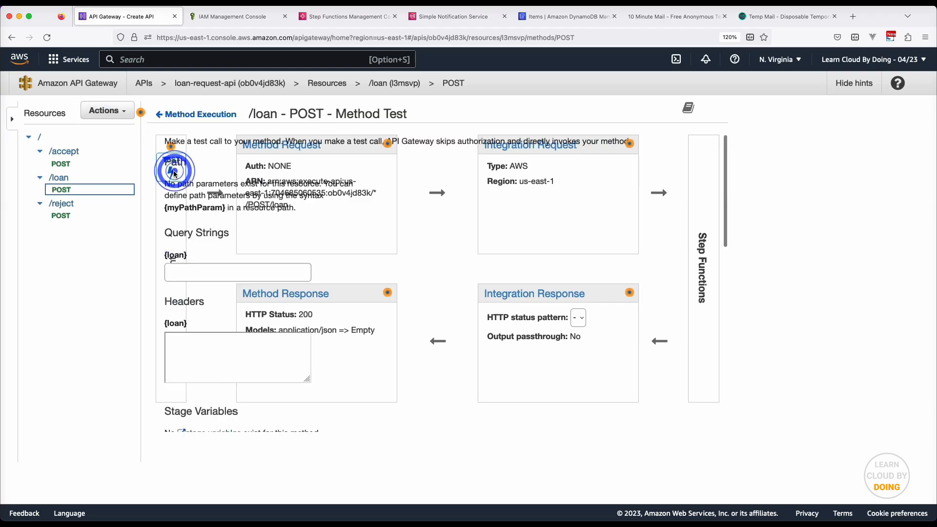
pyautogui.scroll(-1, 355, 311)
pyautogui.scroll(-8, 354, 307)
pyautogui.click(312, 287)
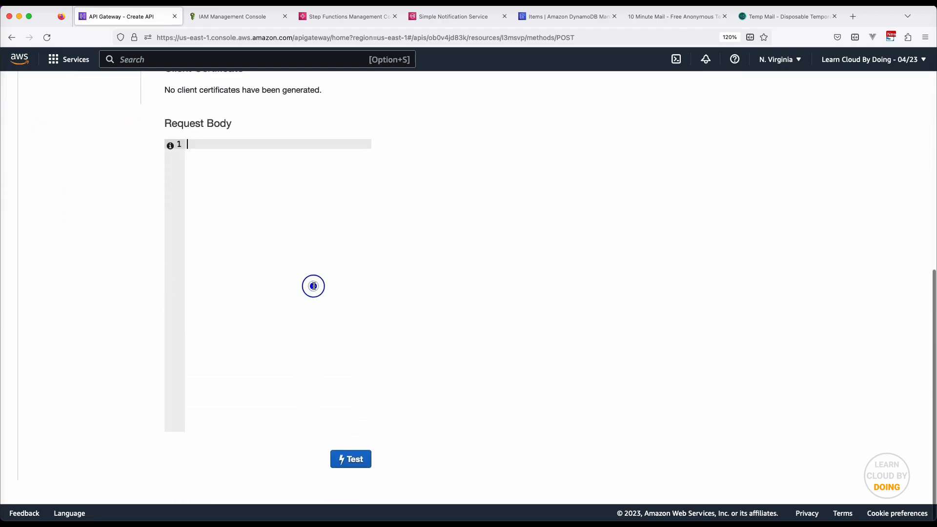
pyautogui.write('{')
pyautogui.press('Return')
pyautogui.write('"amount": 4000')
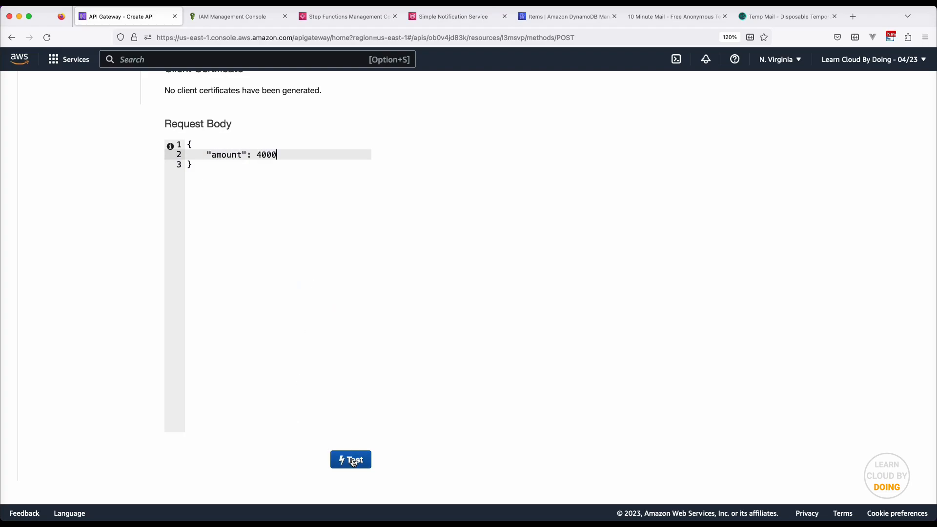
# Run the 4000 test and review the 200 response and execution logs
pyautogui.click(352, 460)
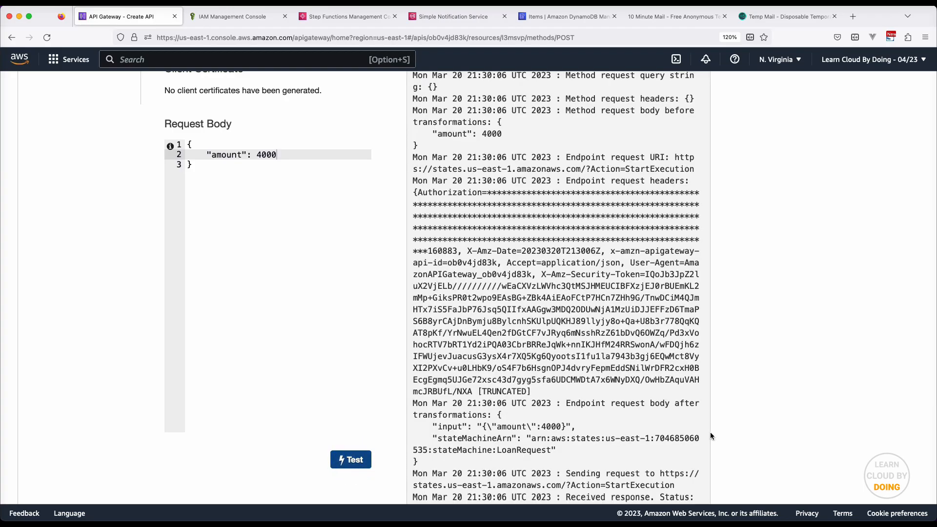
pyautogui.scroll(8, 710, 432)
pyautogui.scroll(3, 710, 432)
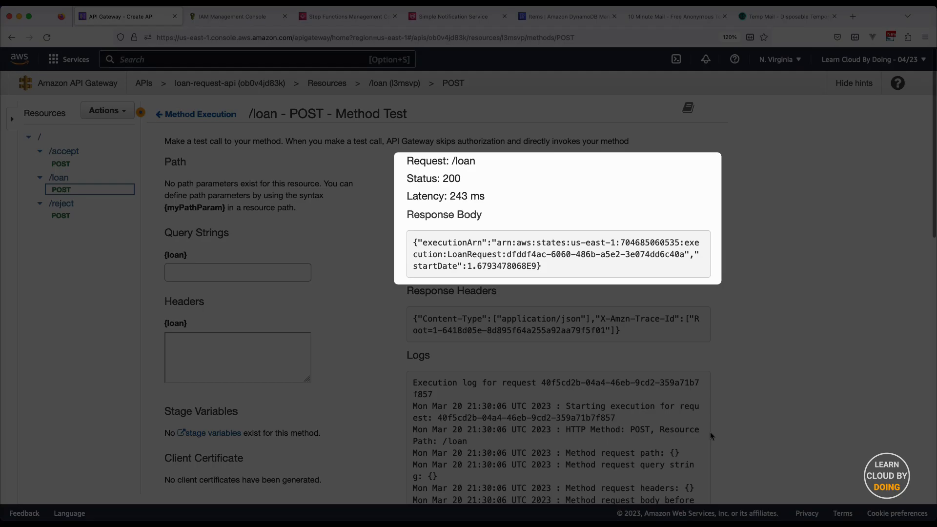
pyautogui.scroll(-7, 710, 432)
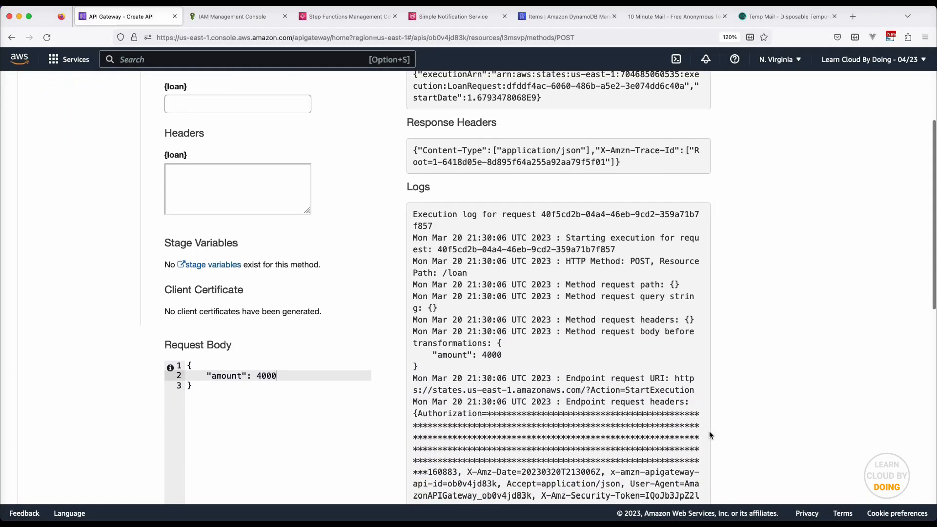
pyautogui.scroll(-9, 710, 432)
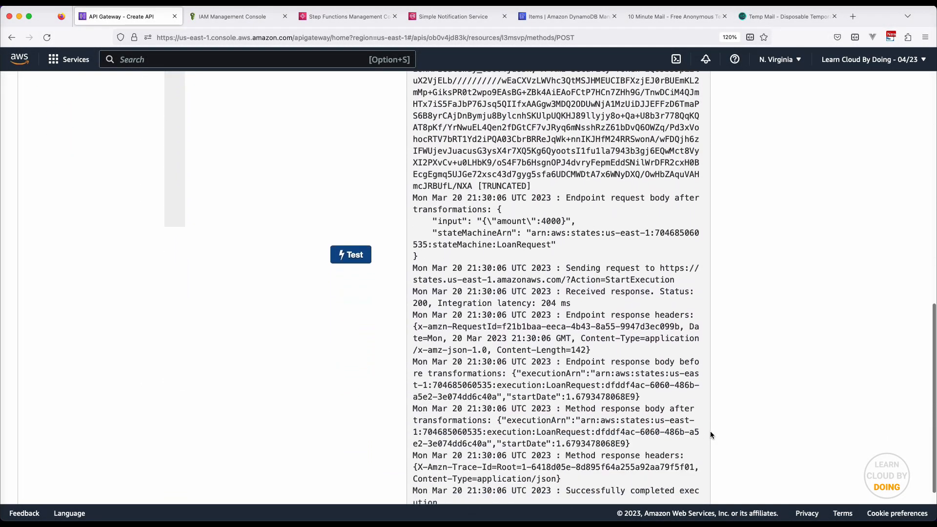
pyautogui.scroll(-1, 710, 431)
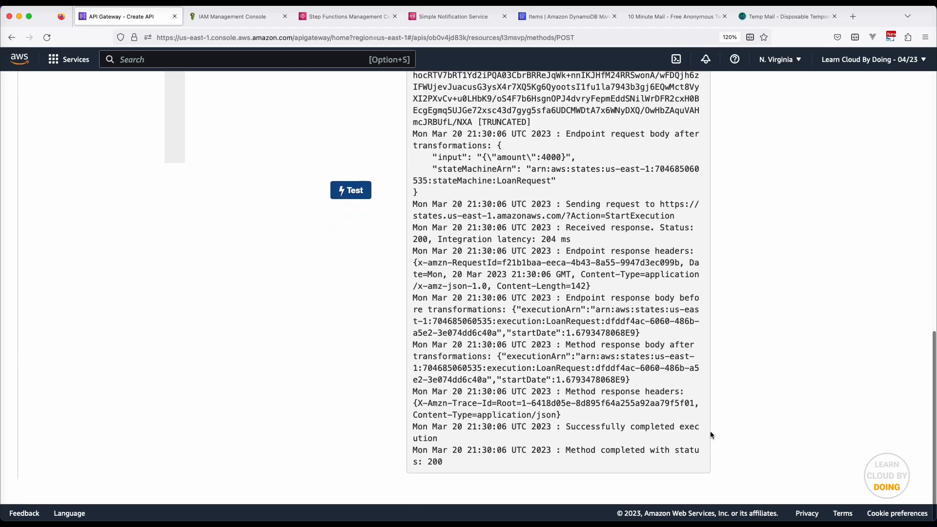
pyautogui.click(561, 17)
# Refresh the loan-requests items so the 4000 request appears beside the 3000 one
pyautogui.click(727, 272)
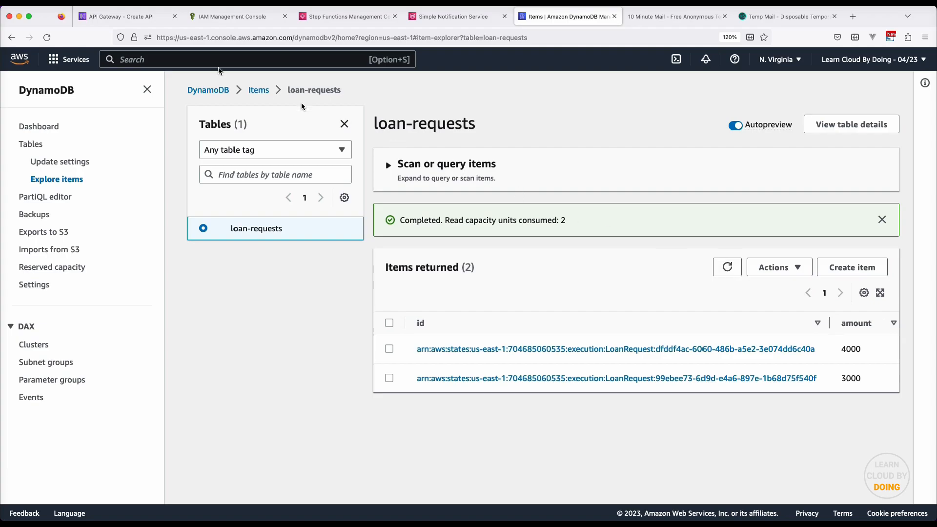
# Change the /loan POST request body amount from 4000 to 8000 and rerun the test
pyautogui.click(100, 16)
pyautogui.scroll(10, 231, 157)
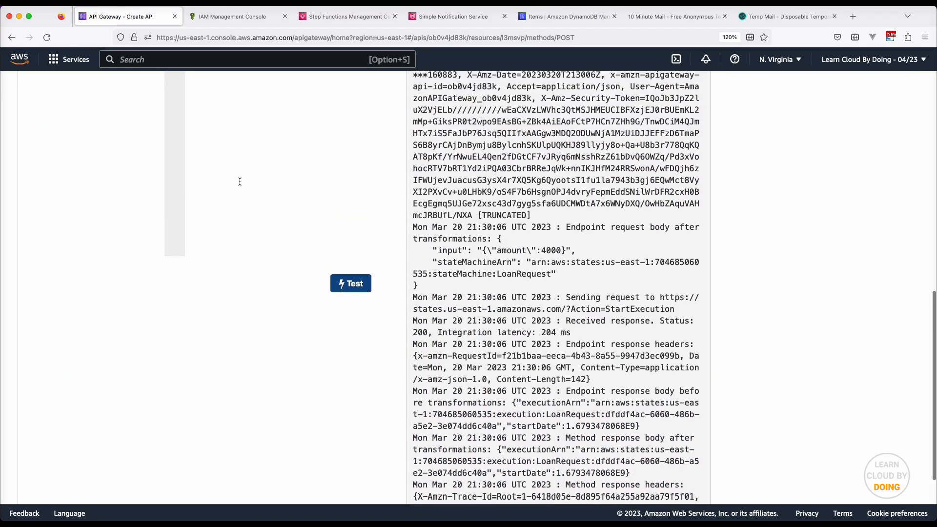
pyautogui.doubleClick(267, 269)
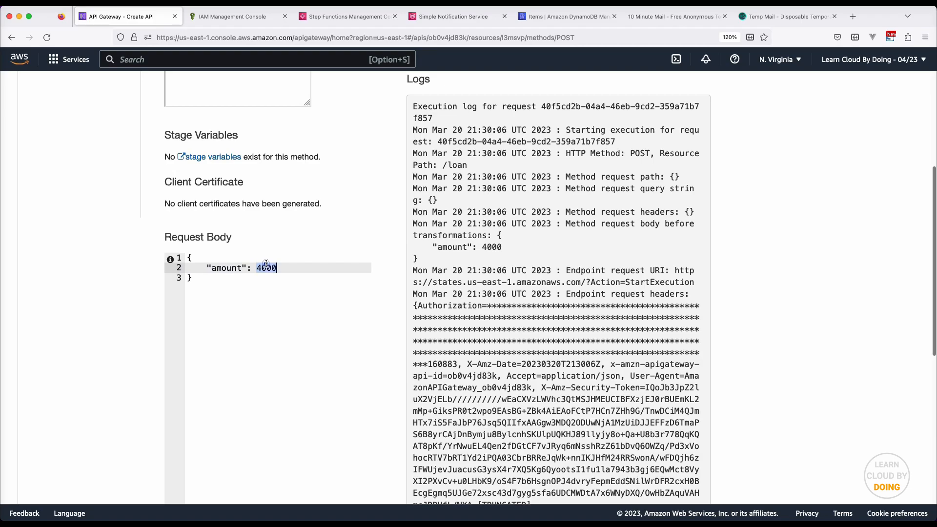
pyautogui.write('80')
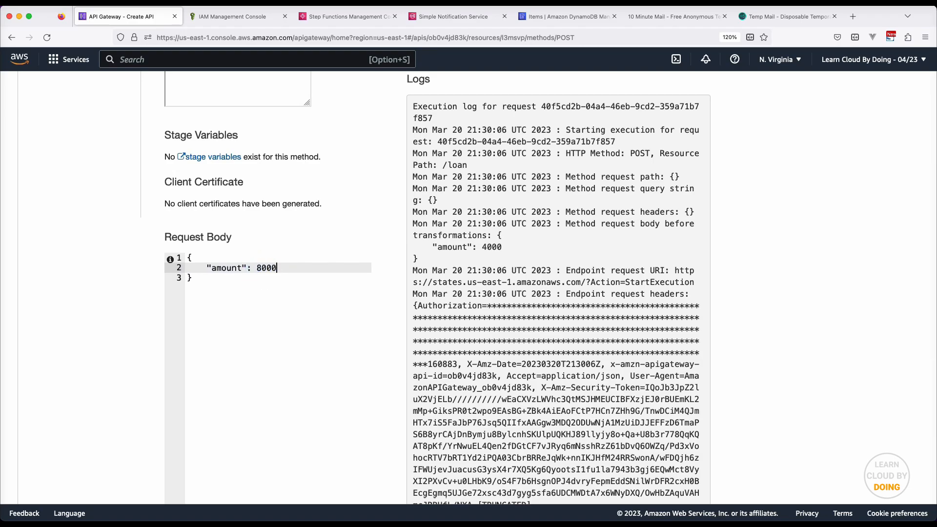
pyautogui.scroll(-5, 367, 332)
pyautogui.click(356, 354)
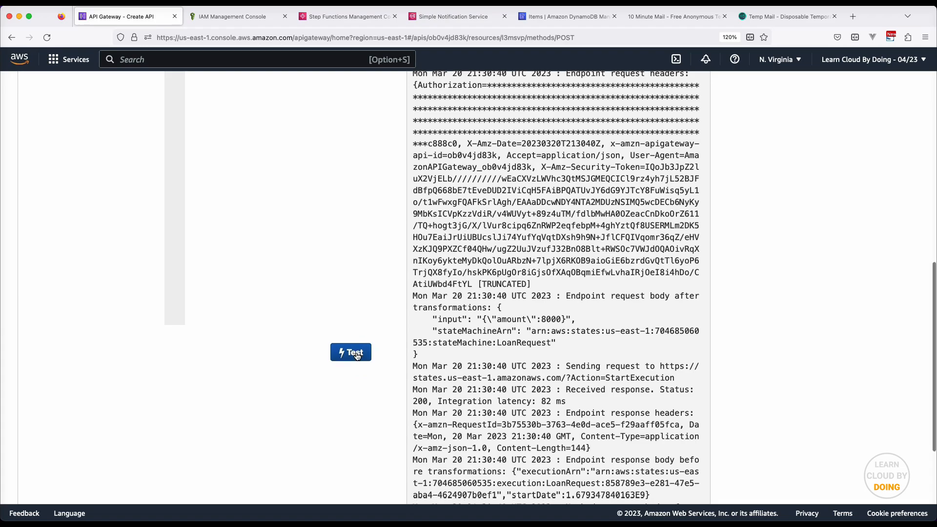
# Review the 200 response, then go to the Step Functions state machines list
pyautogui.scroll(10, 357, 356)
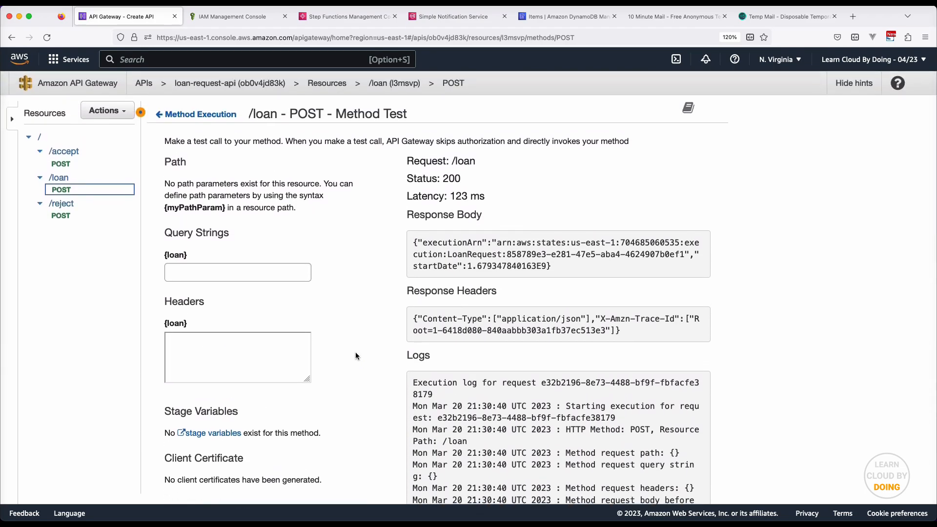
pyautogui.scroll(-10, 355, 352)
pyautogui.scroll(-1, 356, 352)
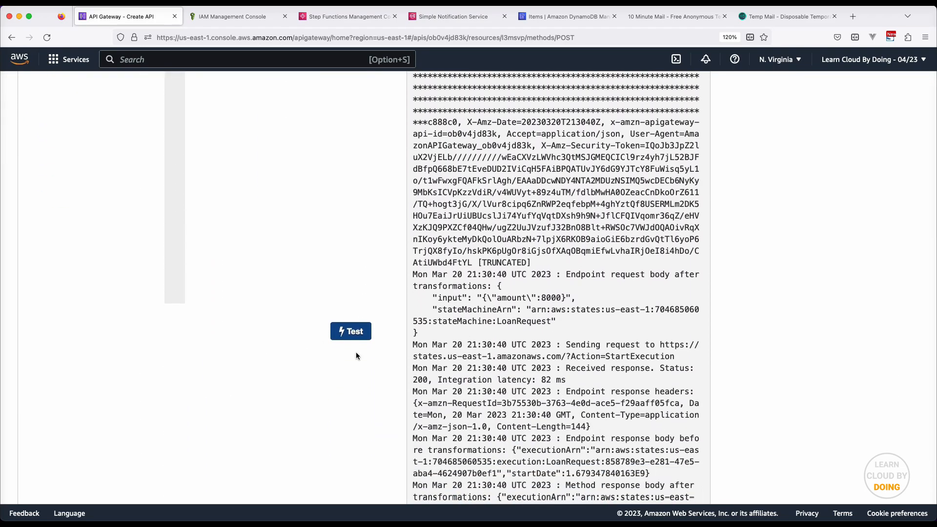
pyautogui.click(363, 9)
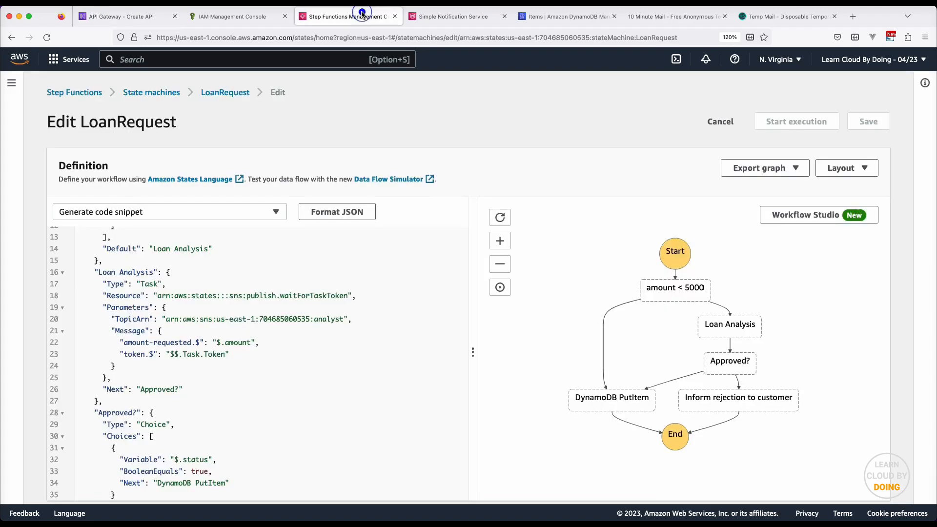
pyautogui.click(155, 94)
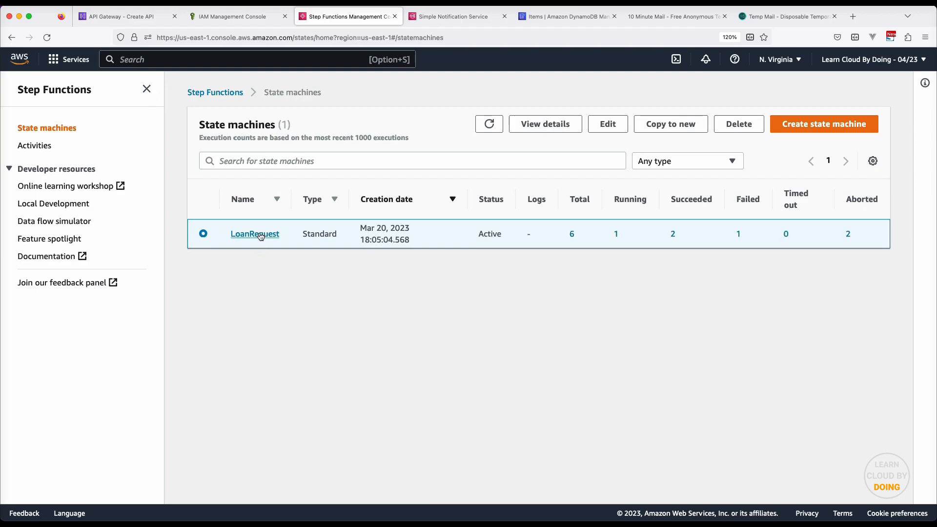
# Open LoanRequest's running 858789e3 execution and view its graph paused at Loan Analysis
pyautogui.click(260, 235)
pyautogui.click(146, 88)
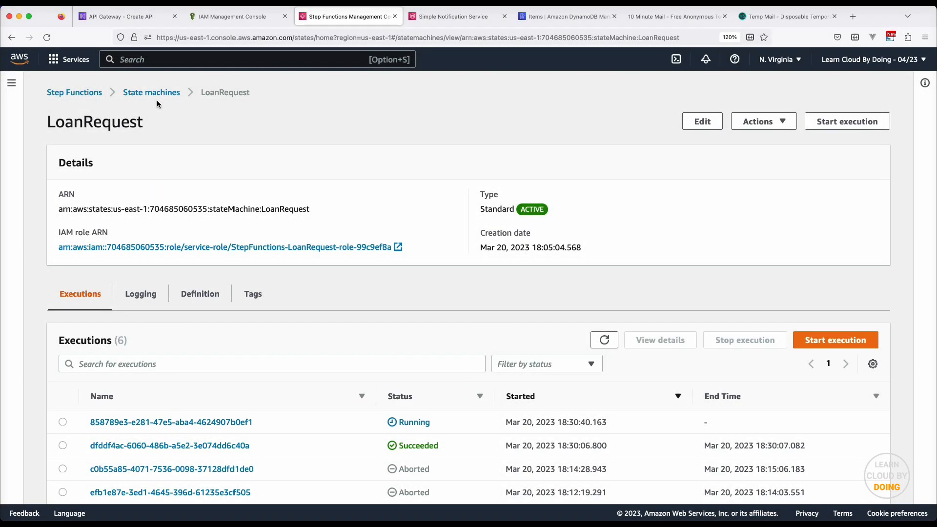
pyautogui.click(171, 422)
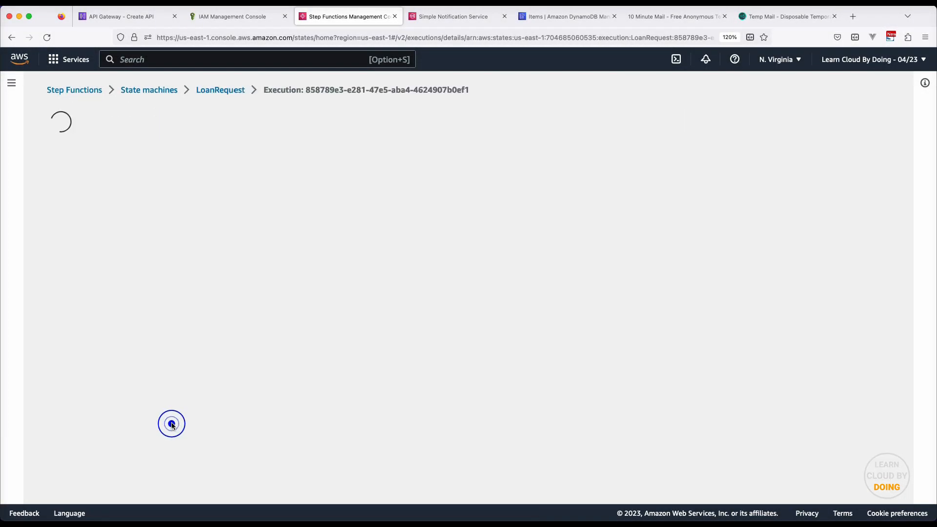
pyautogui.scroll(-5, 171, 423)
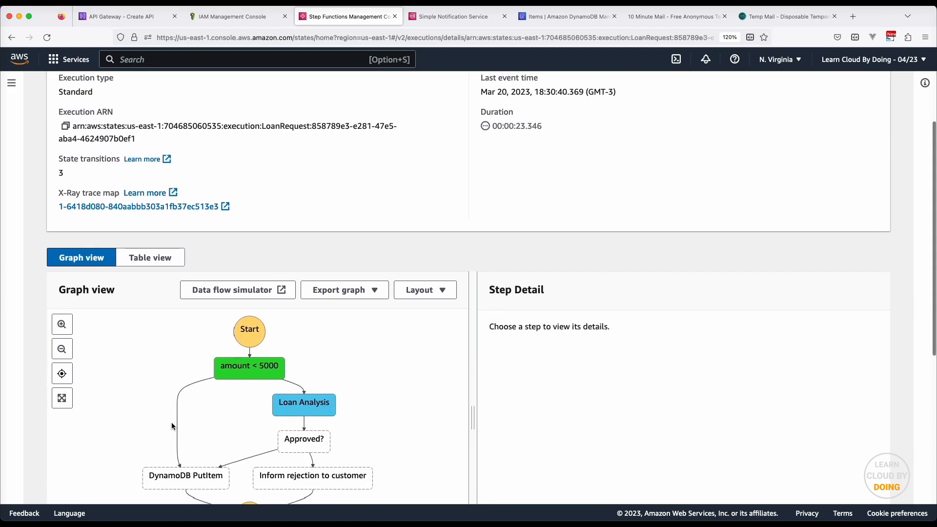
pyautogui.scroll(-1, 171, 422)
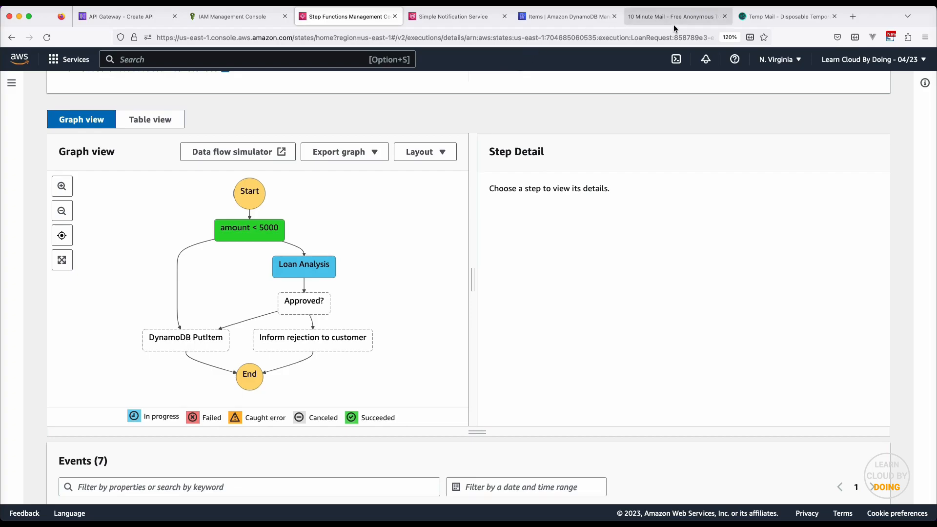
pyautogui.click(673, 24)
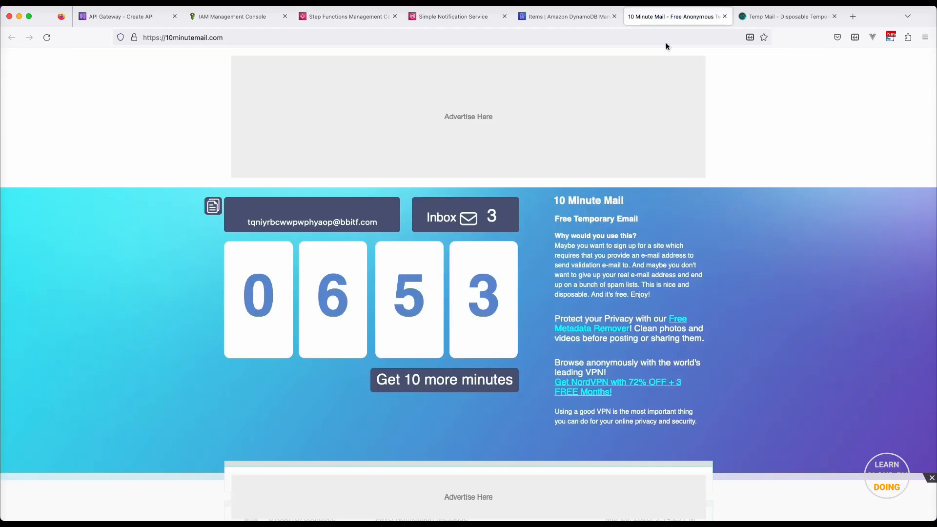
# Open the 9:30:40 PM AWS notification for the 8000 request and select its task token
pyautogui.scroll(-6, 509, 185)
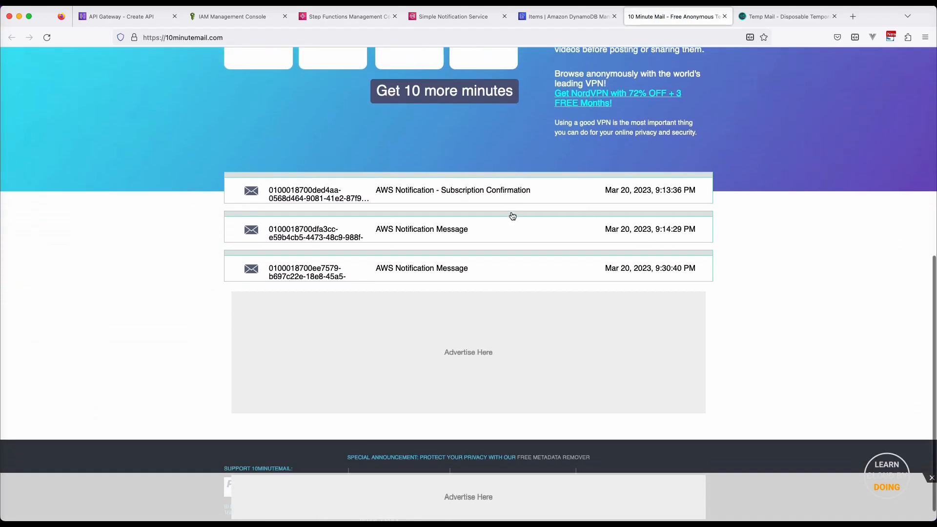
pyautogui.click(281, 257)
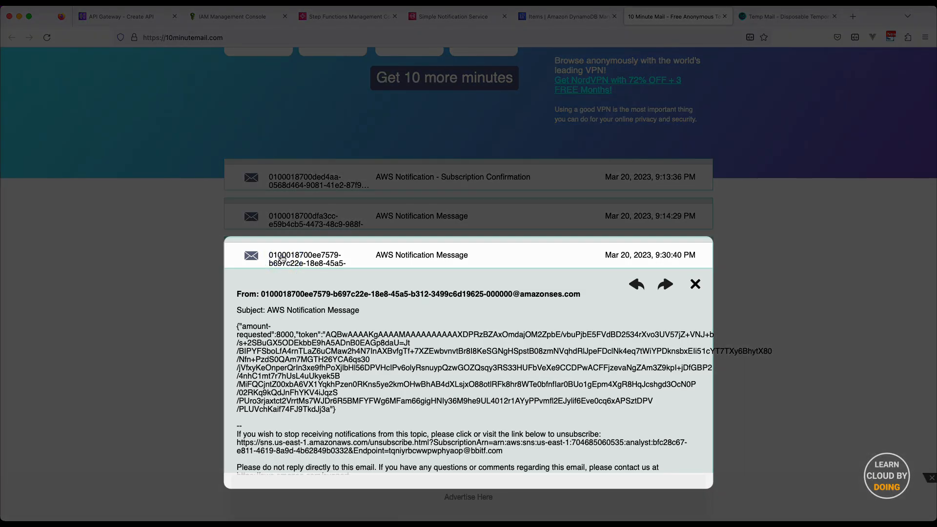
pyautogui.scroll(-1, 282, 256)
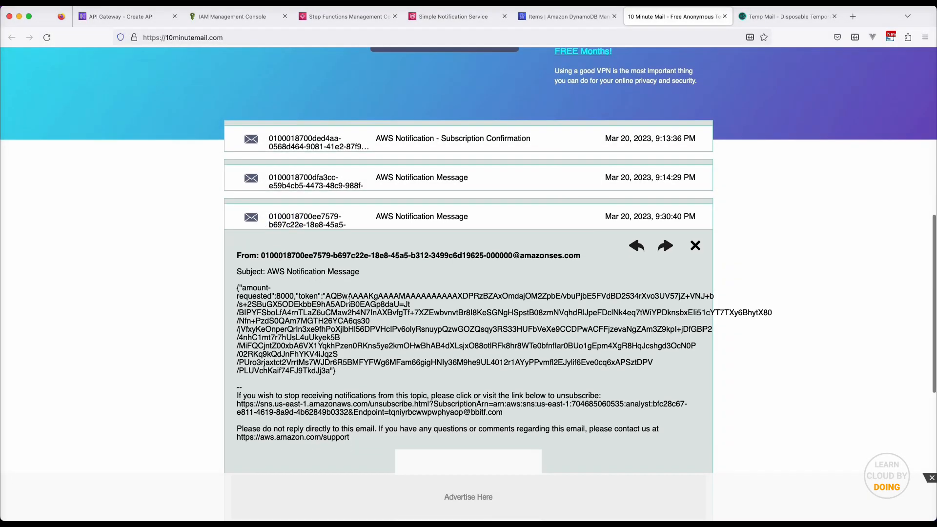
pyautogui.moveTo(326, 296); pyautogui.dragTo(314, 370)
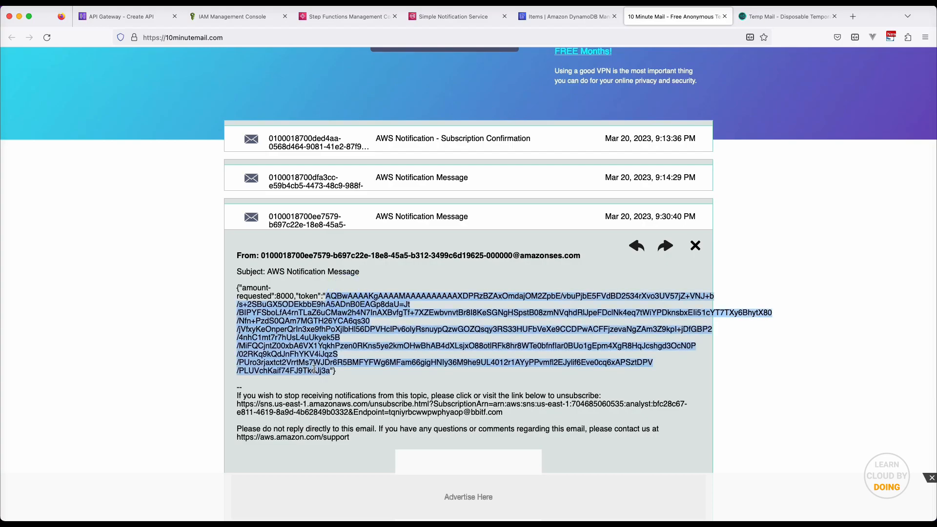
pyautogui.click(124, 16)
pyautogui.scroll(10, 163, 94)
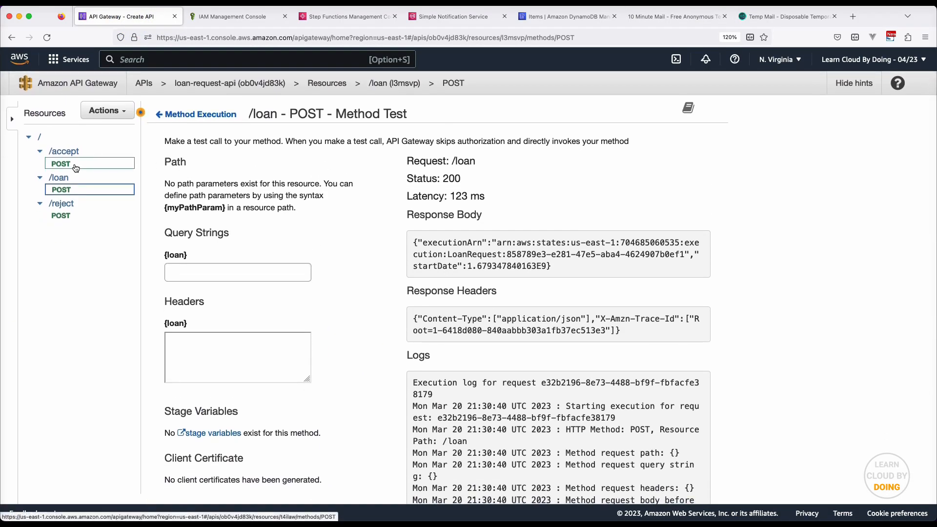
# Open the /reject POST test page and enter a body with the pasted task token
pyautogui.click(77, 215)
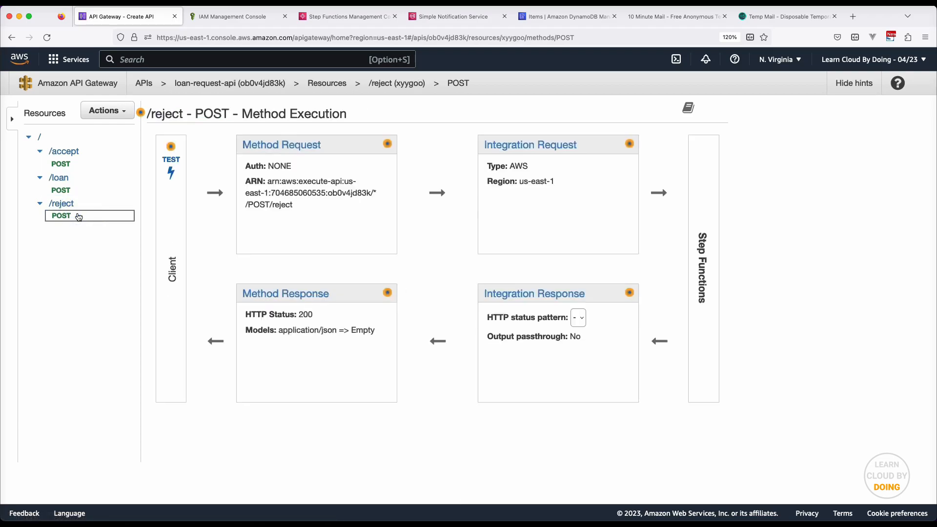
pyautogui.click(176, 166)
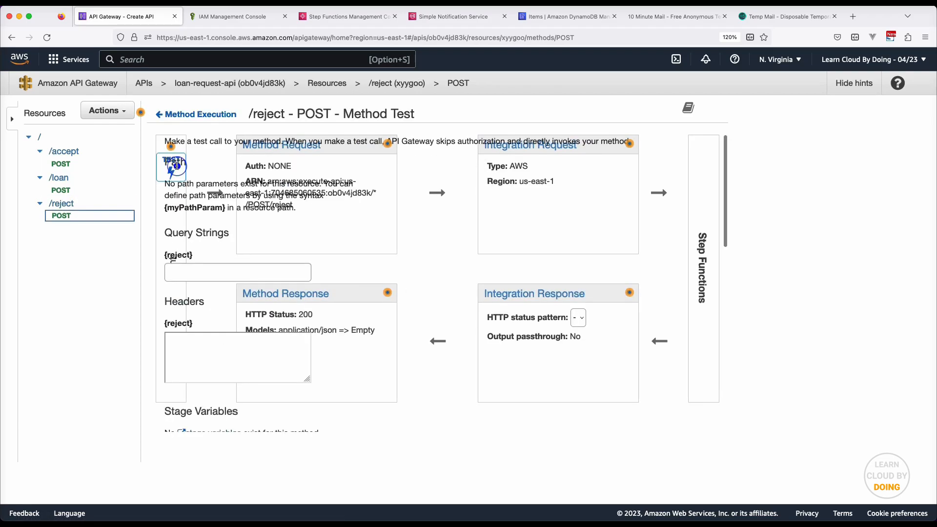
pyautogui.scroll(-10, 357, 291)
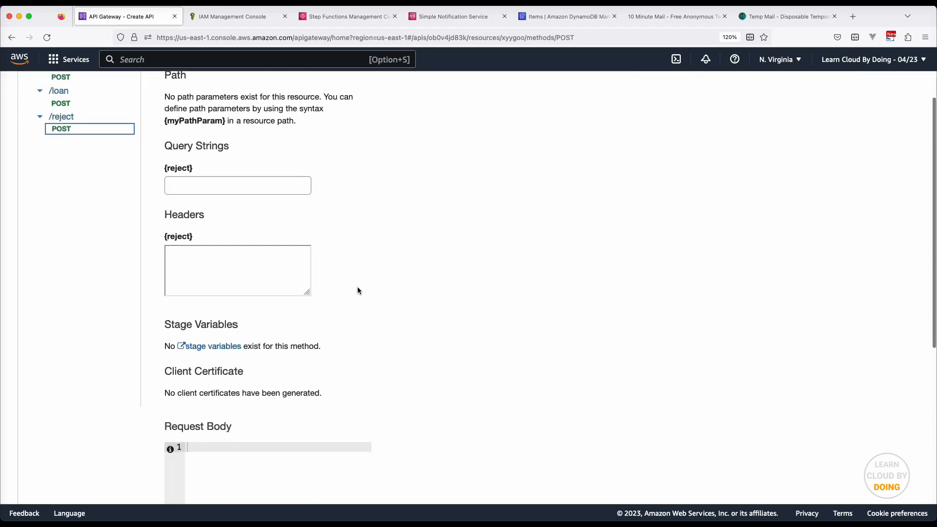
pyautogui.click(294, 261)
pyautogui.write('{')
pyautogui.press('Return')
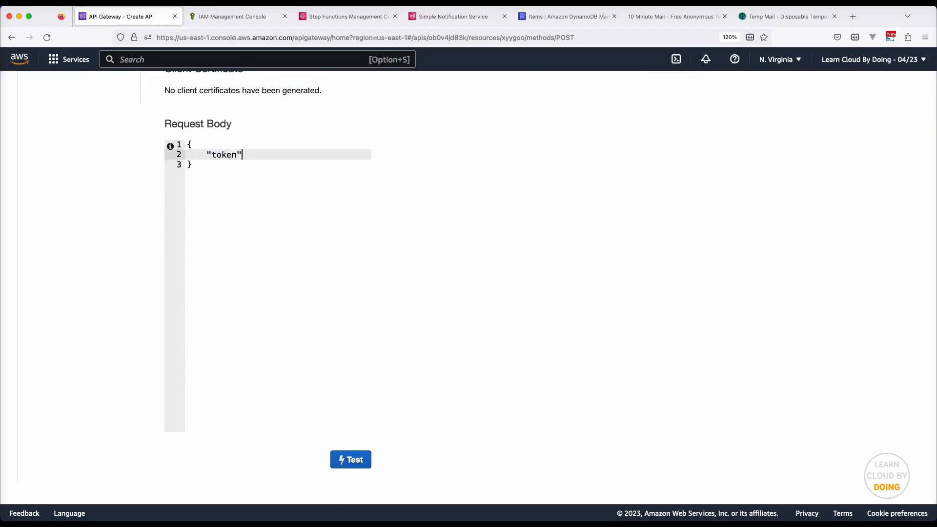
pyautogui.write('"token": "')
pyautogui.press('super+v')
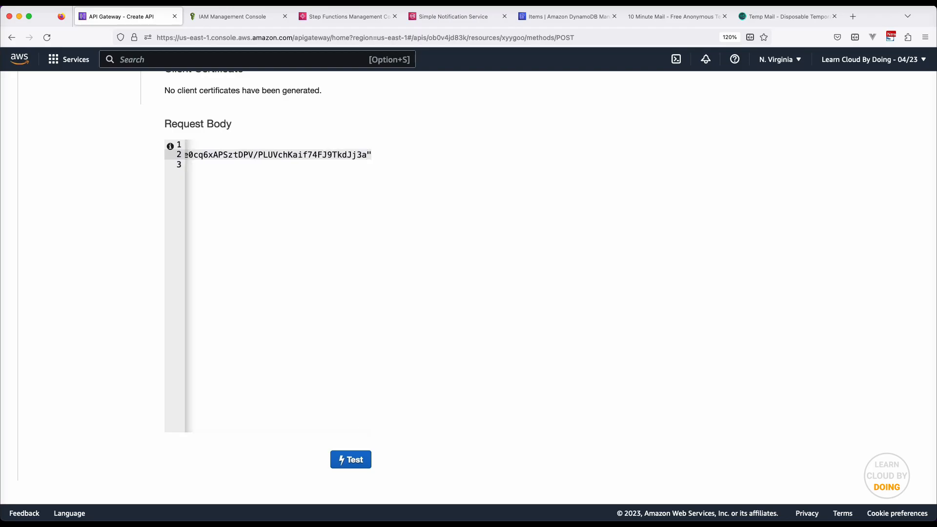
# Run the /reject test, confirm the 200 empty response, and check the execution
pyautogui.click(345, 468)
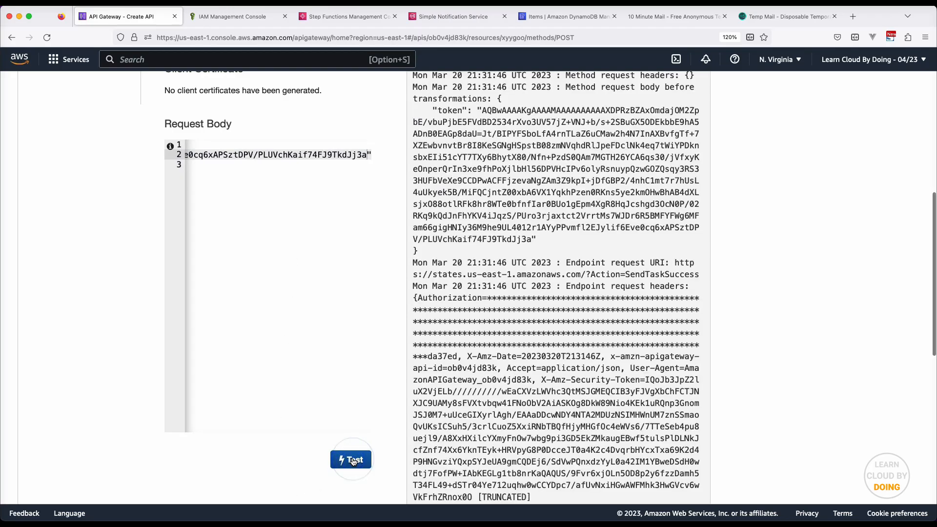
pyautogui.scroll(8, 594, 415)
pyautogui.scroll(-1, 593, 415)
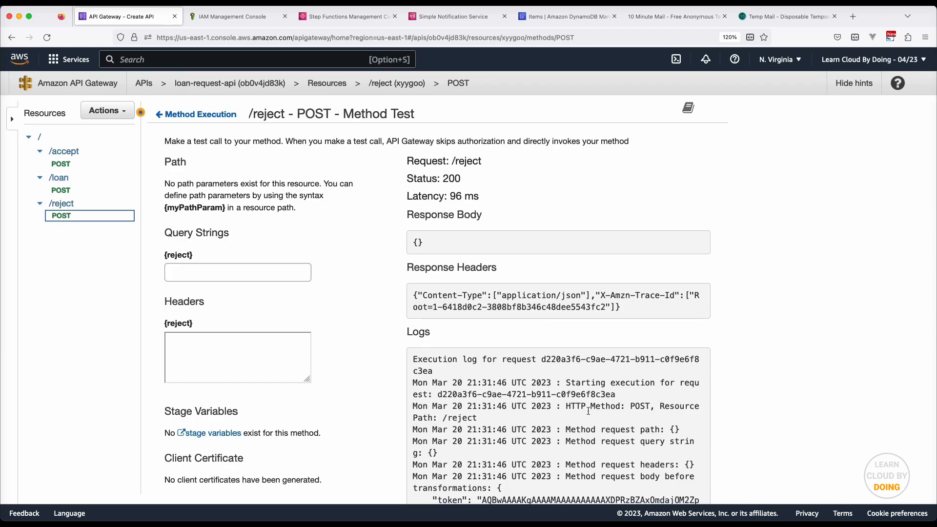
pyautogui.click(350, 17)
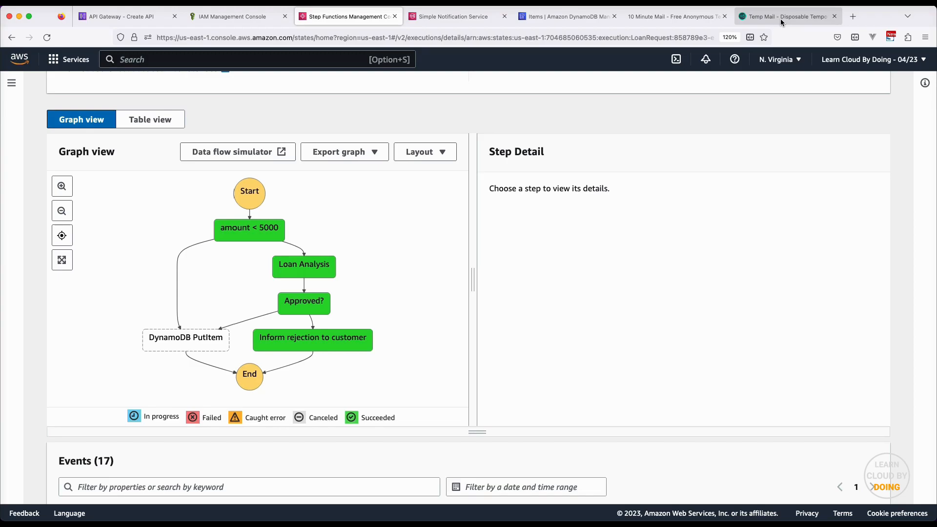
# Read the newest AWS notification saying the loan request has been rejected
pyautogui.click(780, 19)
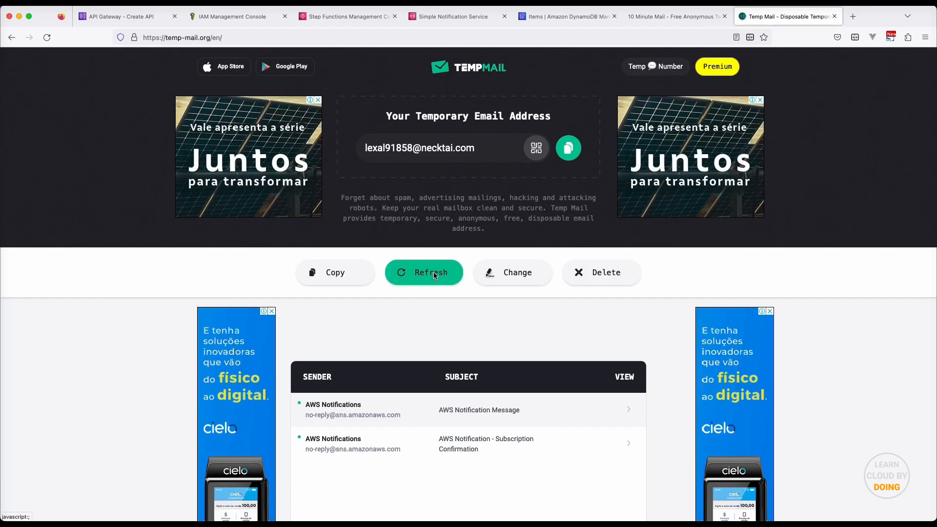
pyautogui.click(561, 410)
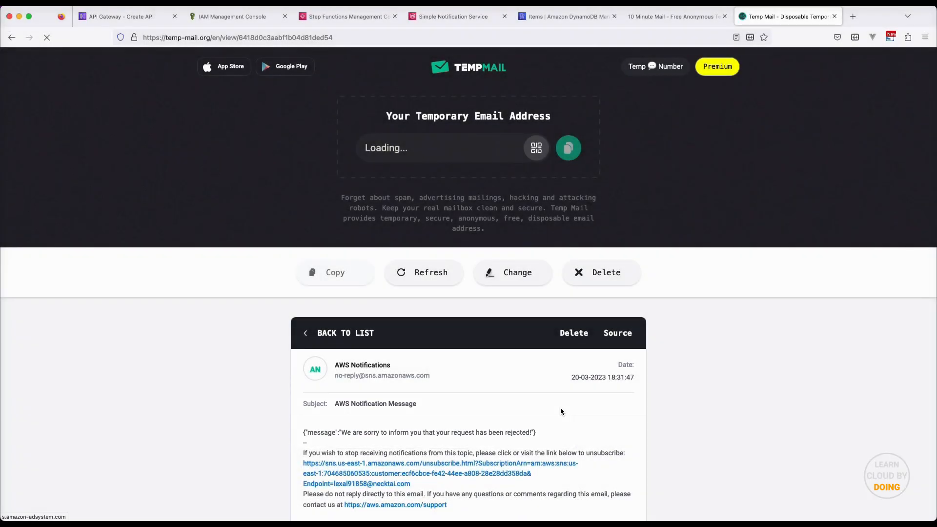
pyautogui.click(132, 17)
# Test /loan POST with request body amount 9000 and get a 200 response
pyautogui.click(59, 178)
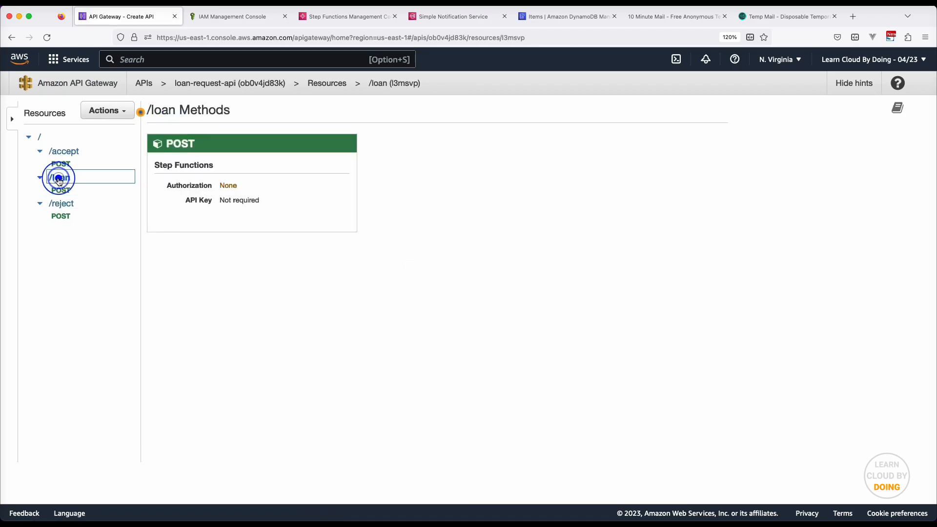
pyautogui.click(67, 190)
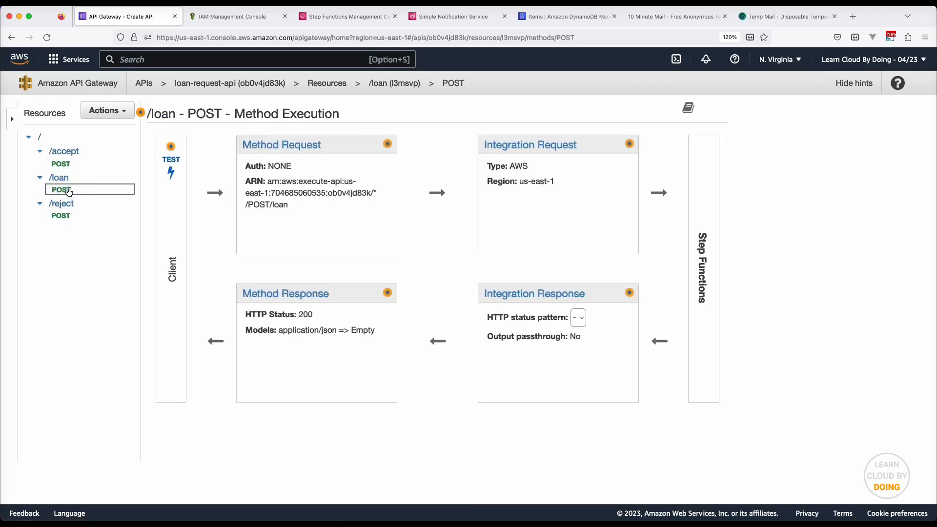
pyautogui.click(176, 174)
pyautogui.scroll(-5, 441, 256)
pyautogui.click(299, 289)
pyautogui.write('{')
pyautogui.press('Return')
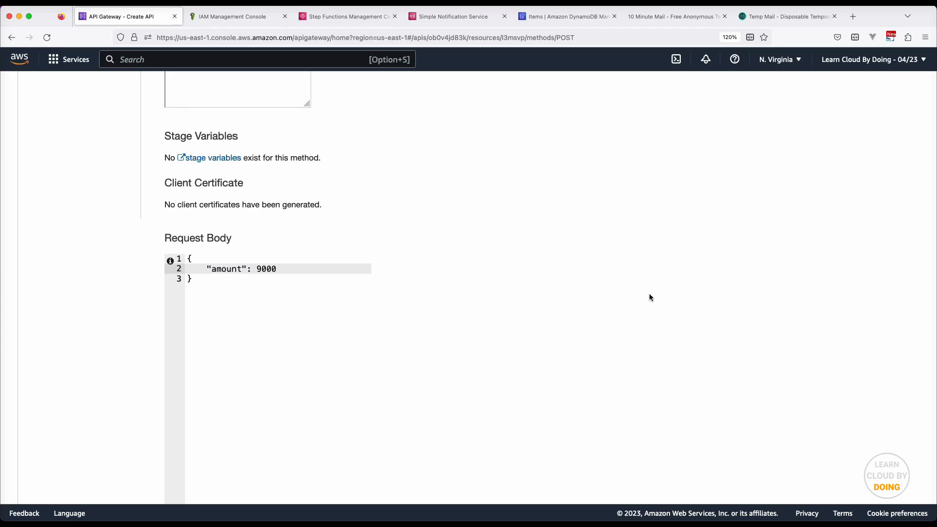
pyautogui.scroll(-3, 649, 297)
pyautogui.click(359, 460)
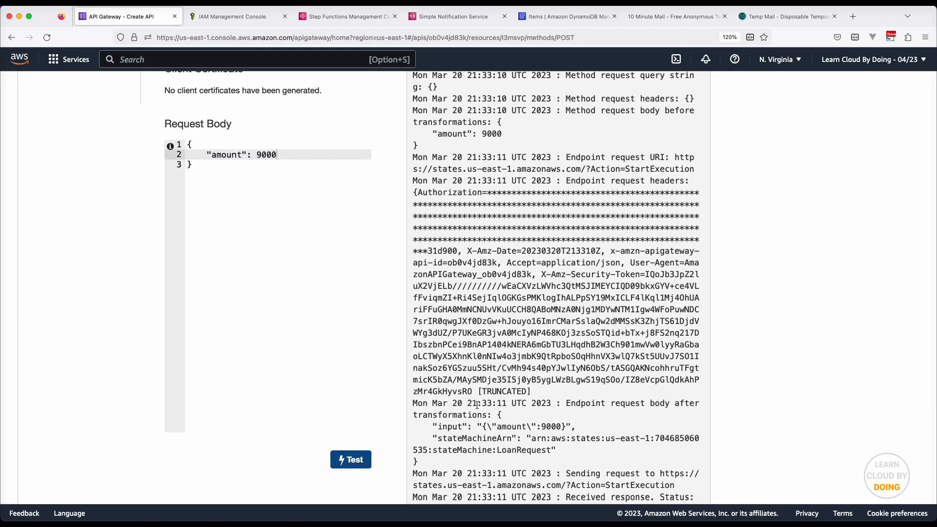
pyautogui.scroll(8, 477, 390)
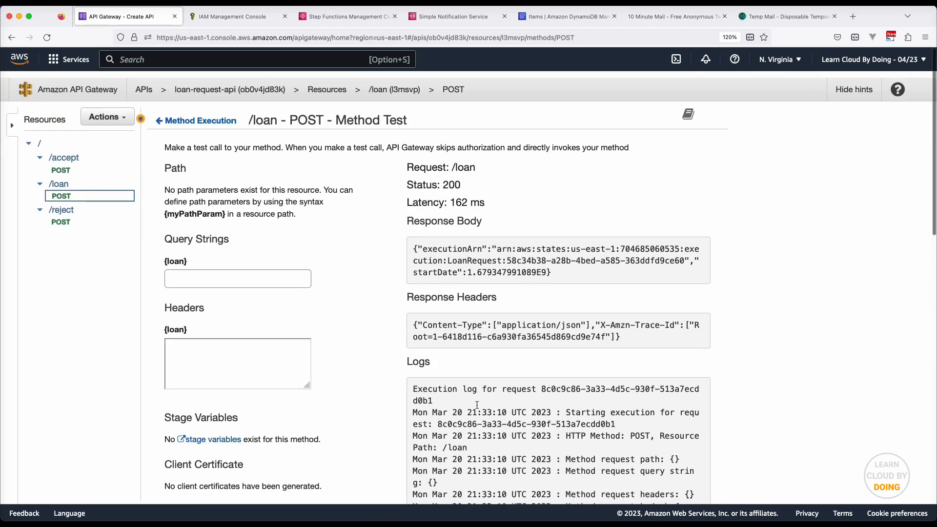
pyautogui.click(664, 16)
# Open the newest AWS notification for the 9000 request and select its task token
pyautogui.click(487, 224)
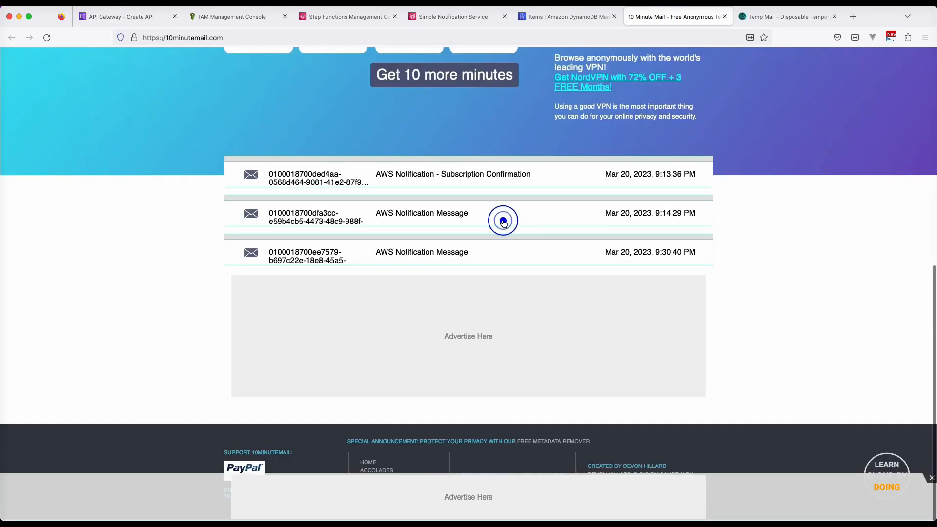
pyautogui.scroll(8, 503, 221)
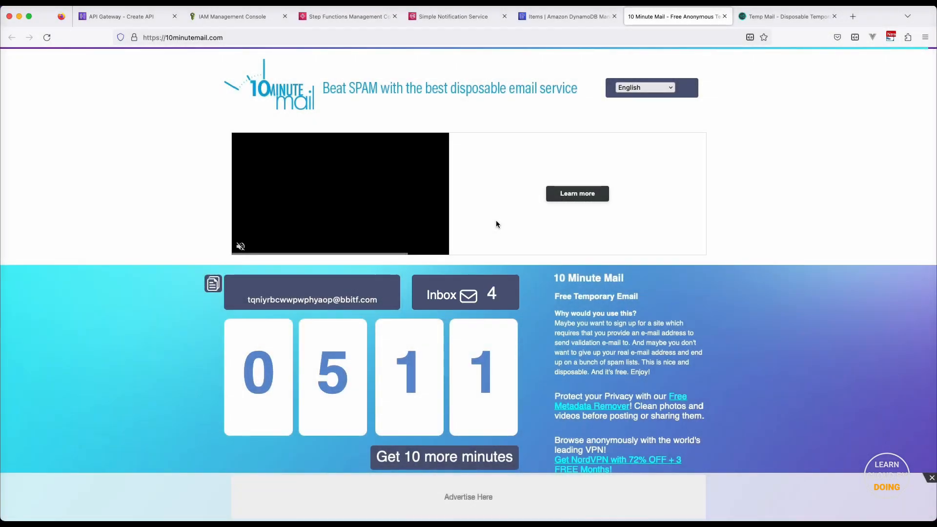
pyautogui.scroll(-6, 496, 224)
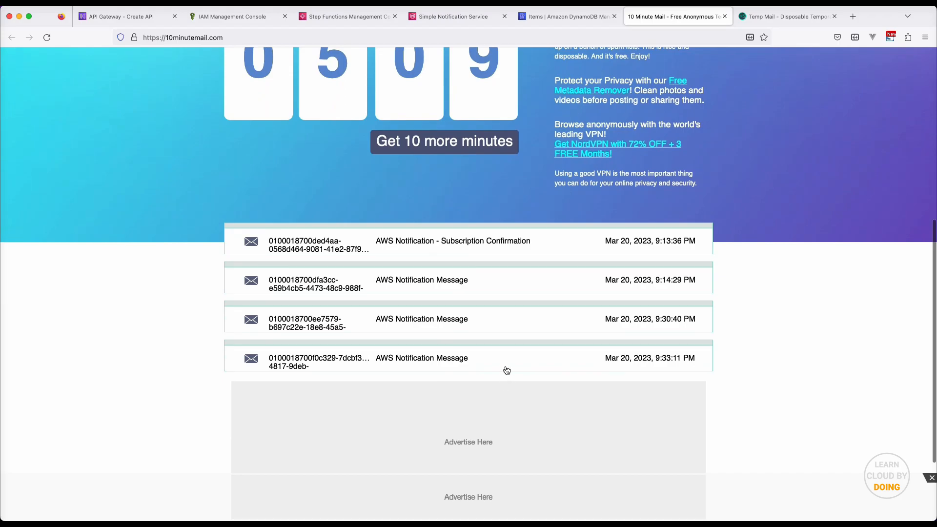
pyautogui.click(506, 370)
pyautogui.scroll(-5, 505, 369)
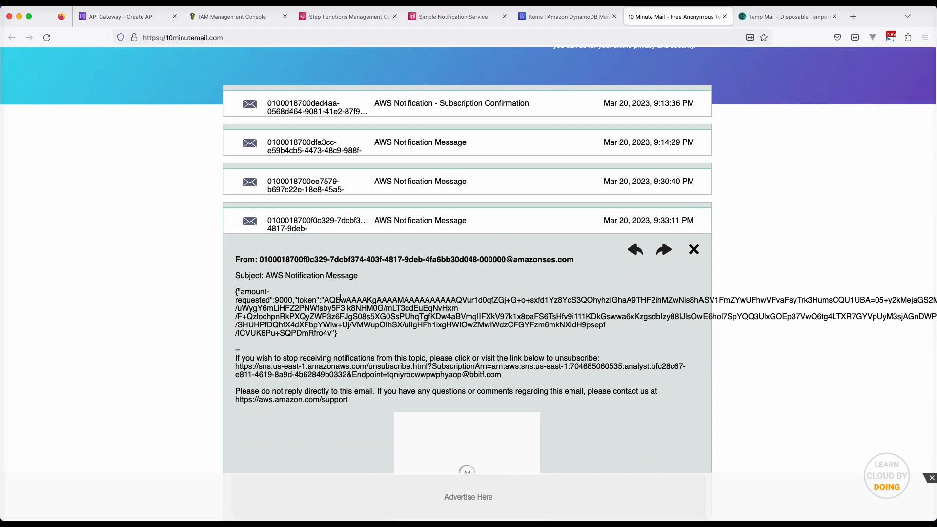
pyautogui.moveTo(324, 299); pyautogui.dragTo(322, 335)
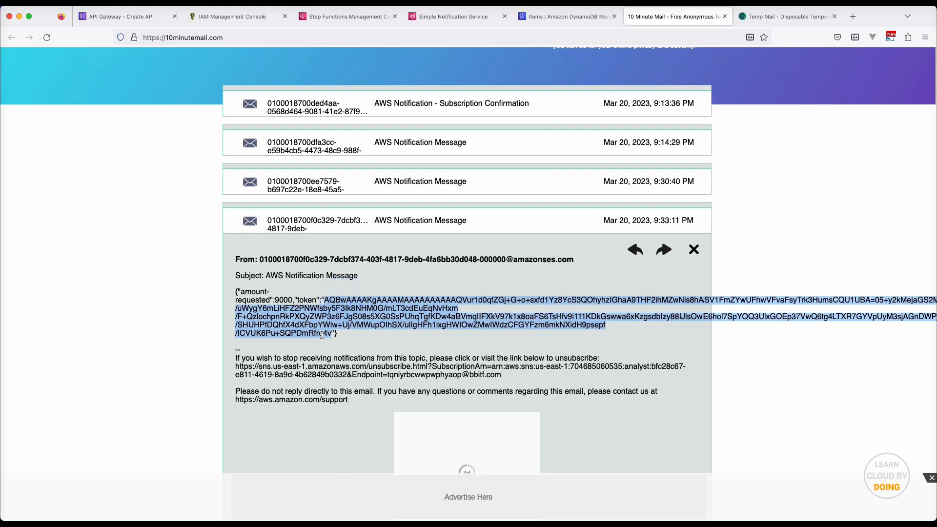
pyautogui.click(344, 17)
pyautogui.scroll(10, 254, 98)
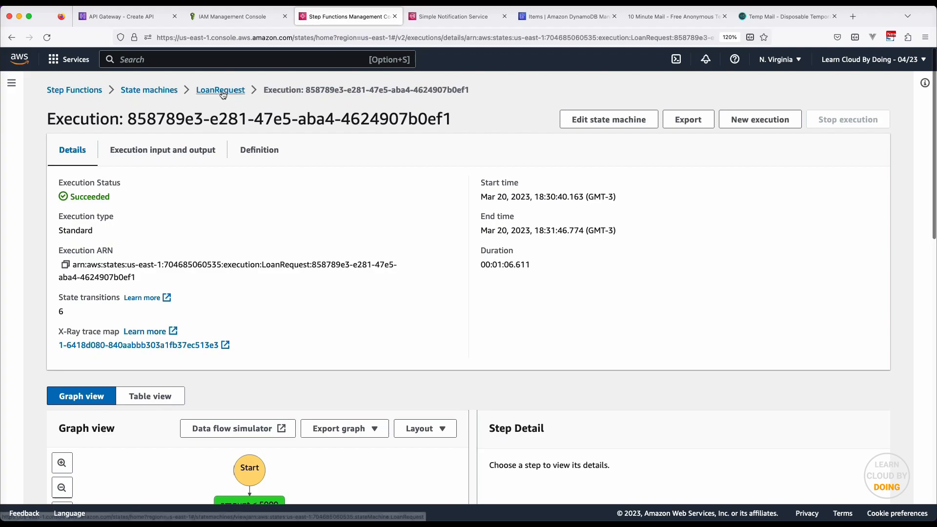
# Open the newly running LoanRequest execution for the 9000 request
pyautogui.click(220, 91)
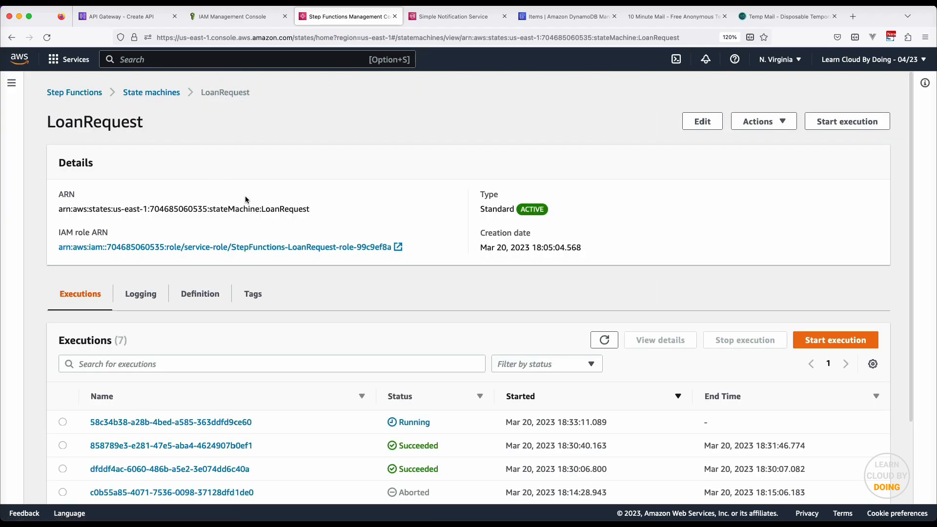
pyautogui.click(195, 421)
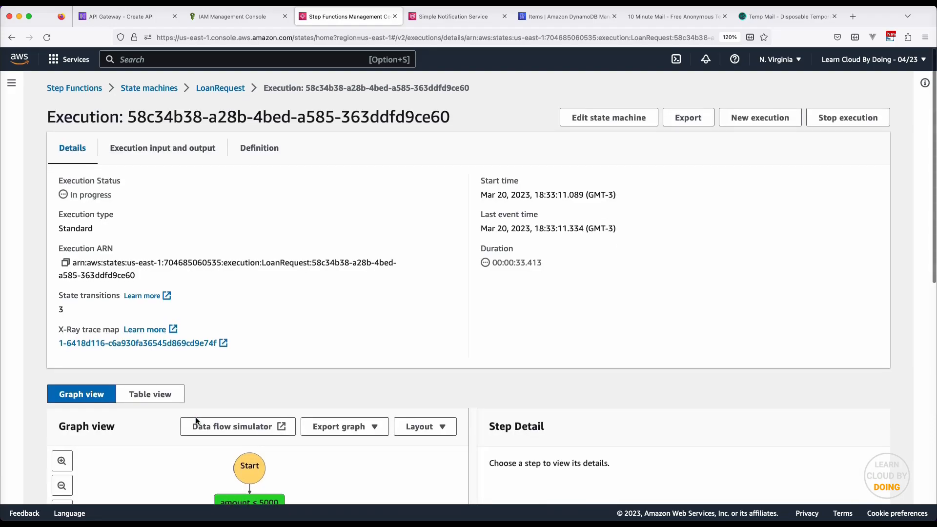
pyautogui.scroll(-6, 195, 417)
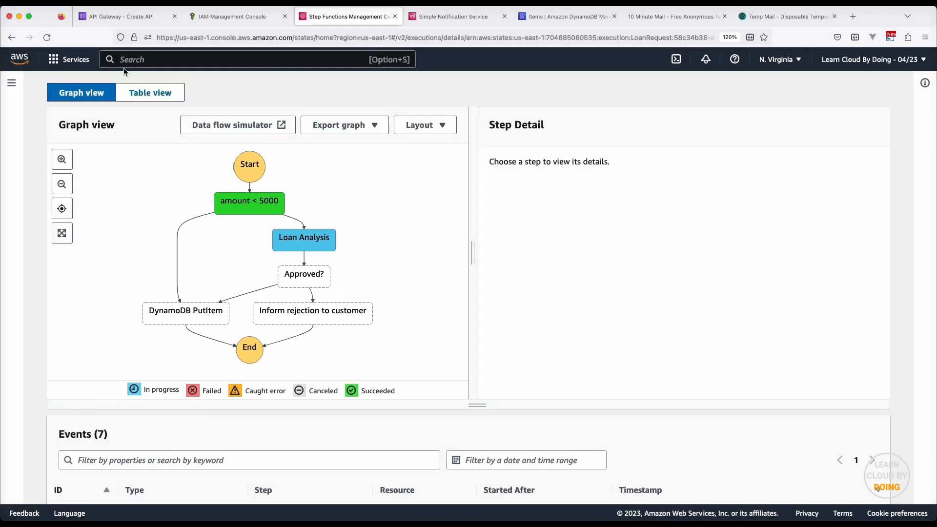
# On the /accept POST test page, enter a body with amount 9000 and the pasted token
pyautogui.click(123, 17)
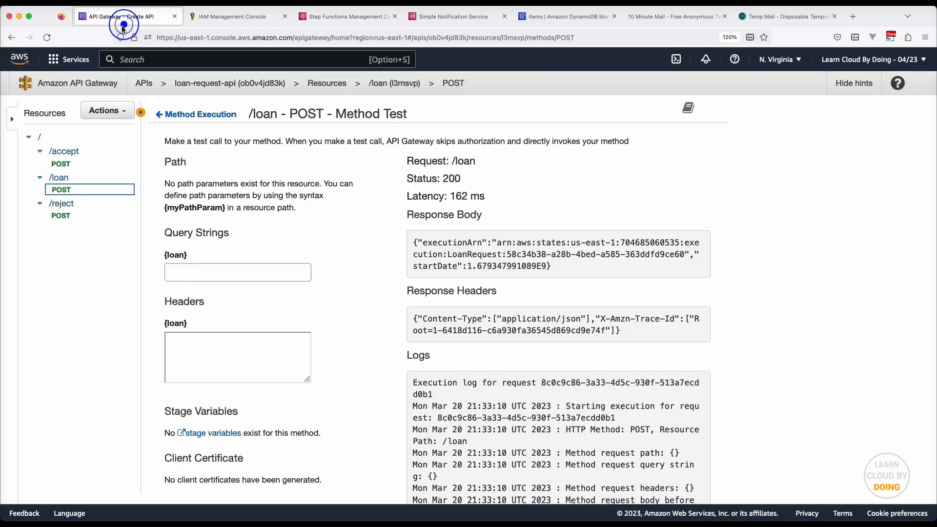
pyautogui.click(63, 163)
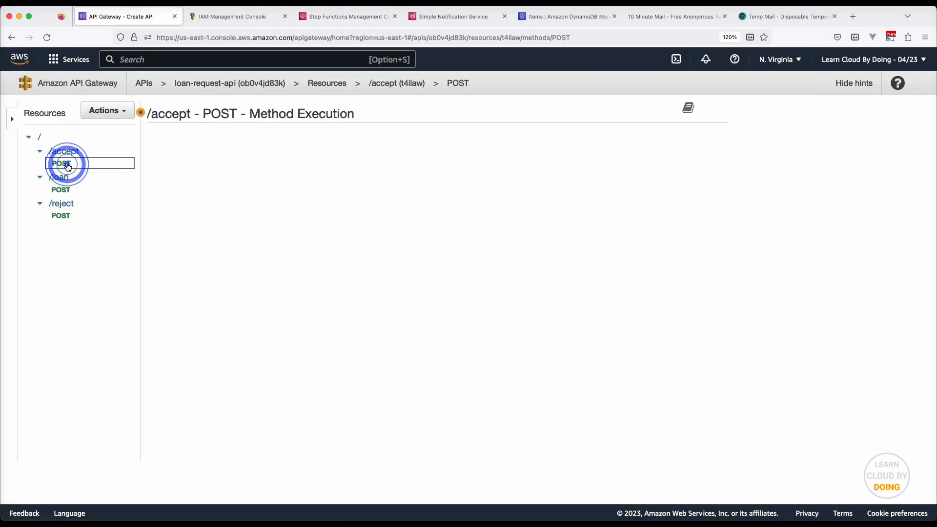
pyautogui.click(164, 167)
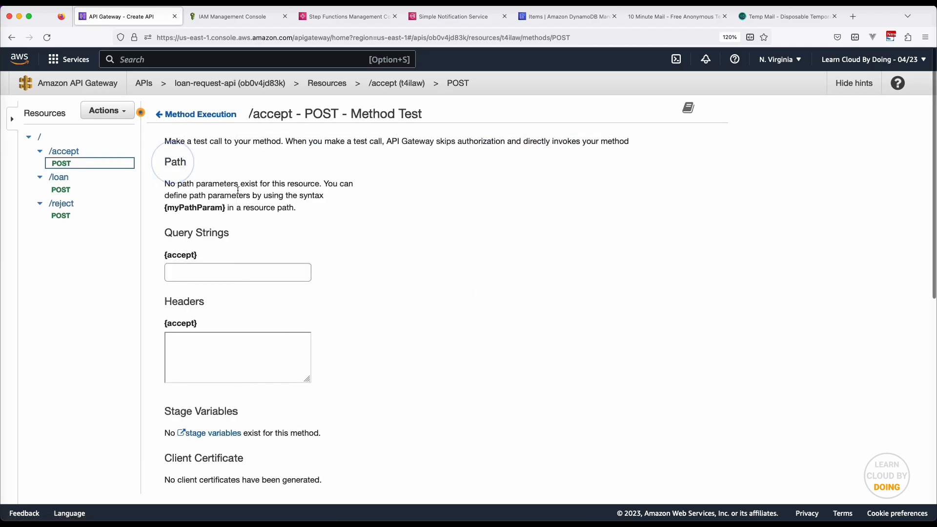
pyautogui.scroll(-5, 347, 236)
pyautogui.scroll(-3, 347, 235)
pyautogui.click(296, 326)
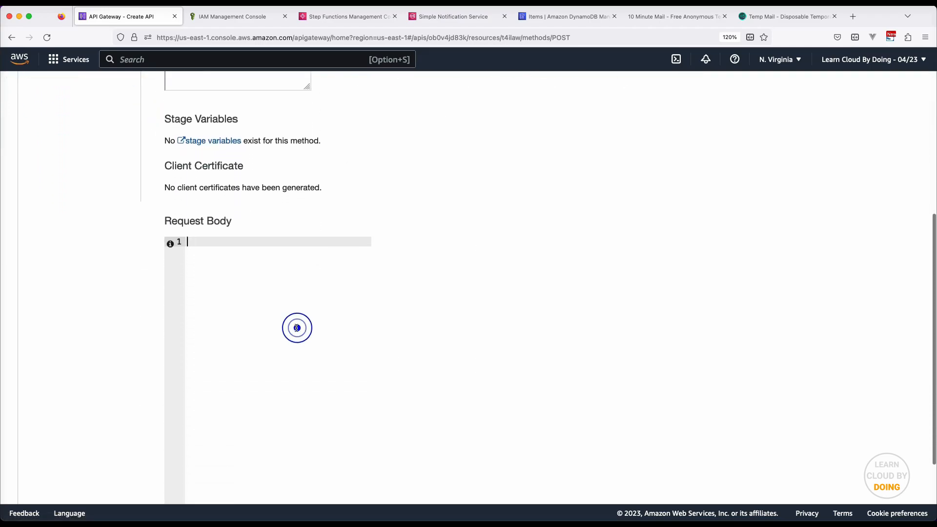
pyautogui.write('{')
pyautogui.press('Return')
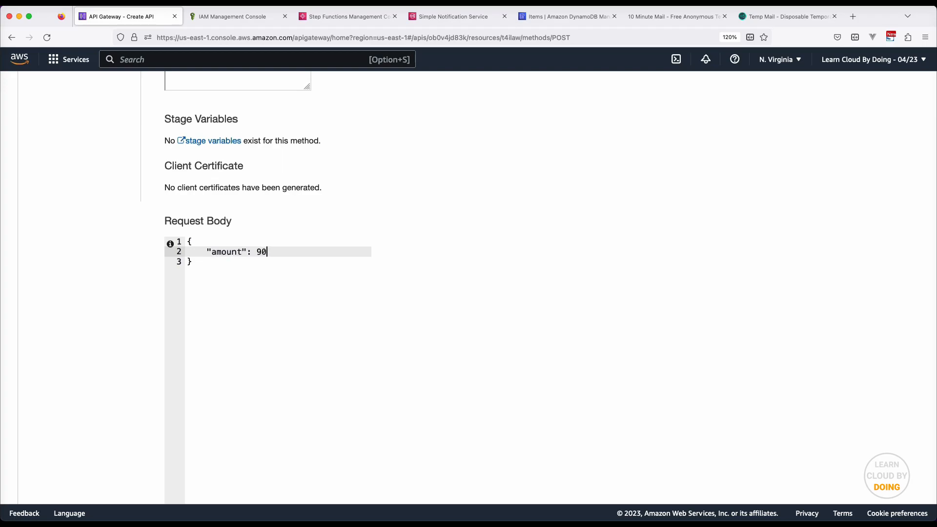
pyautogui.write('"amount": 9000,')
pyautogui.press('Return')
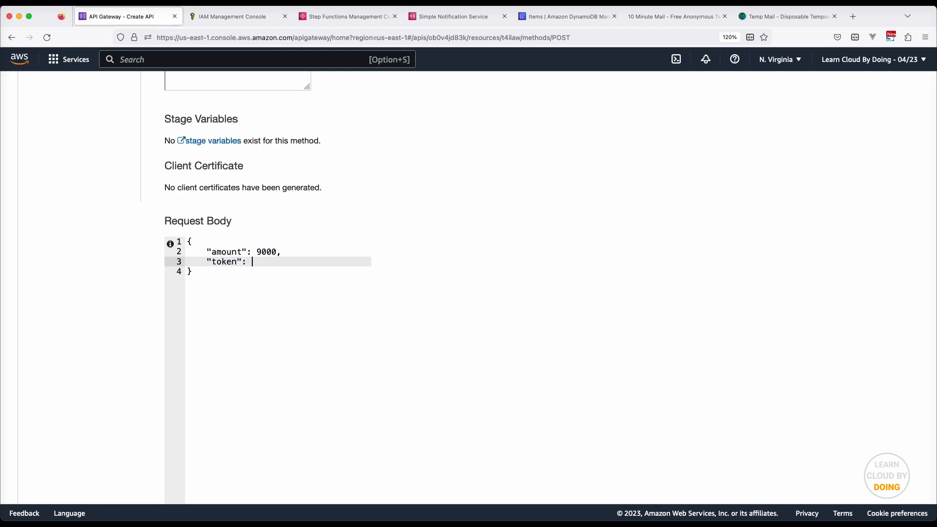
pyautogui.write('"token": "')
pyautogui.press('super+v')
# Run the /accept test, get status 200, and check the execution graph's progress
pyautogui.scroll(-3, 459, 376)
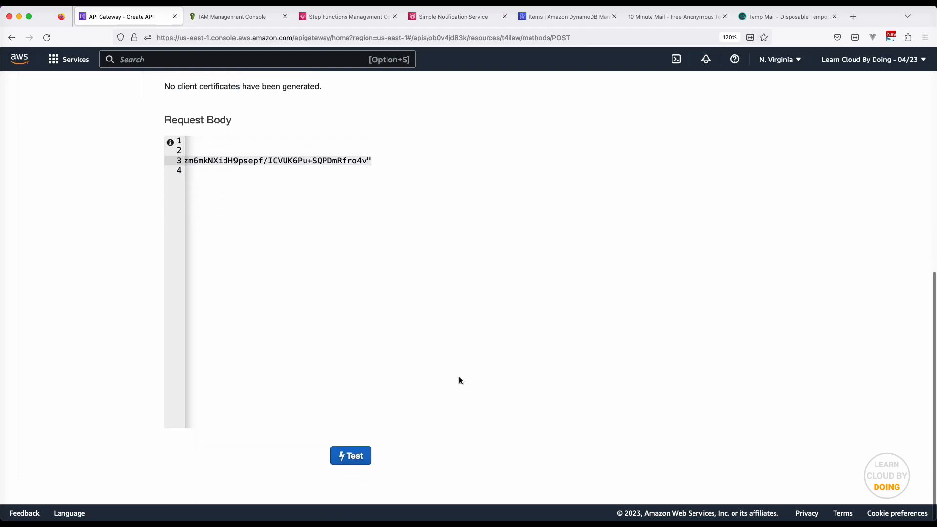
pyautogui.click(364, 466)
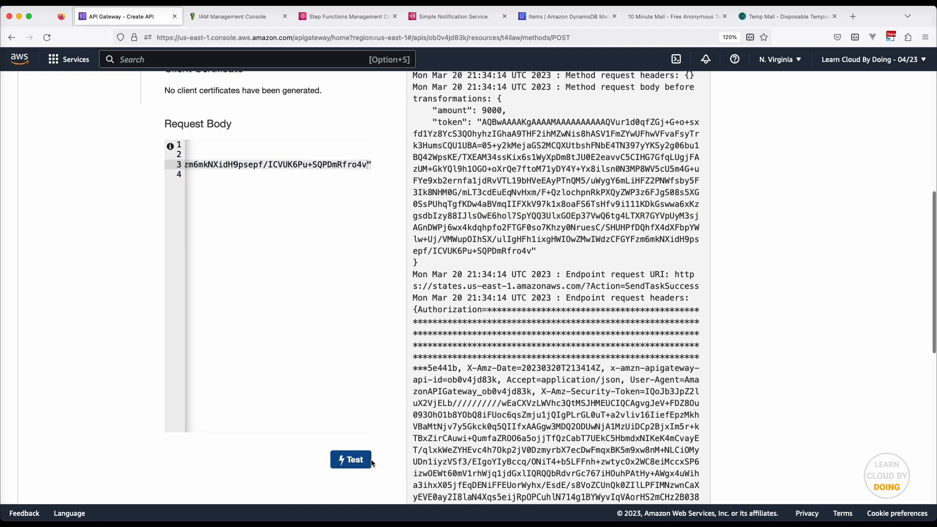
pyautogui.scroll(8, 424, 438)
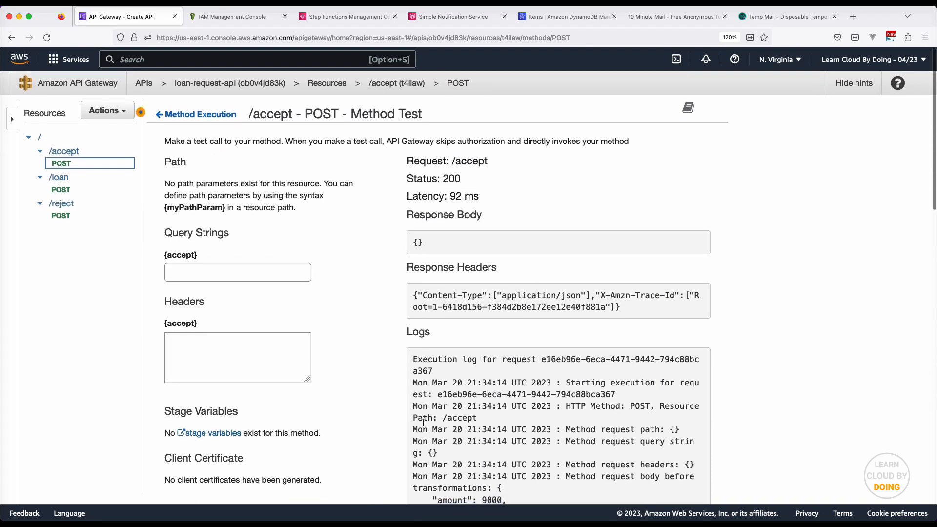
pyautogui.click(348, 18)
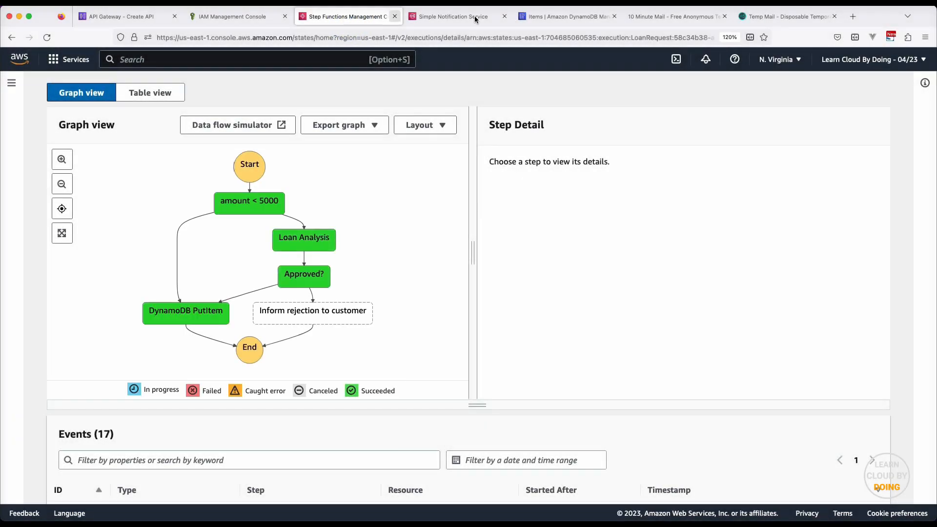
# Refresh the loan-requests items so the new third item with amount 9000 appears
pyautogui.click(576, 17)
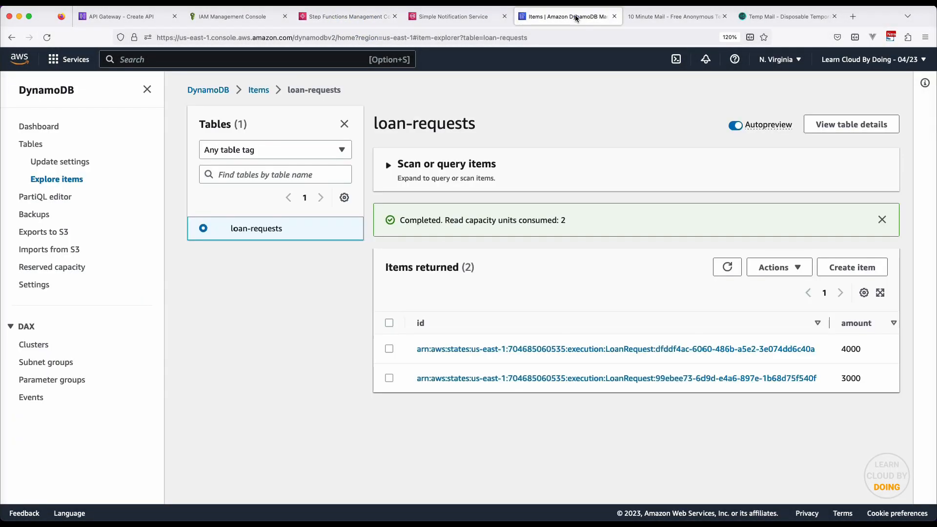
pyautogui.click(727, 267)
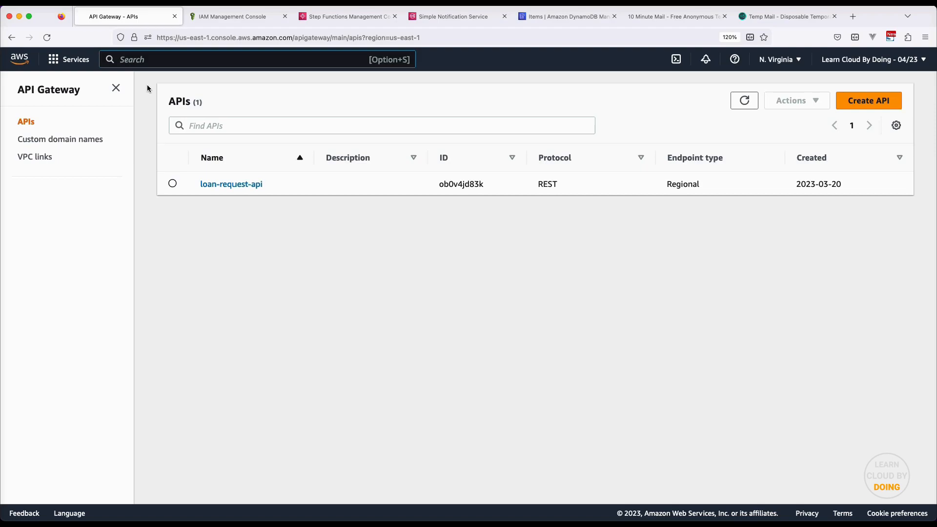
# Delete the loan-request-api REST API from API Gateway
pyautogui.click(173, 183)
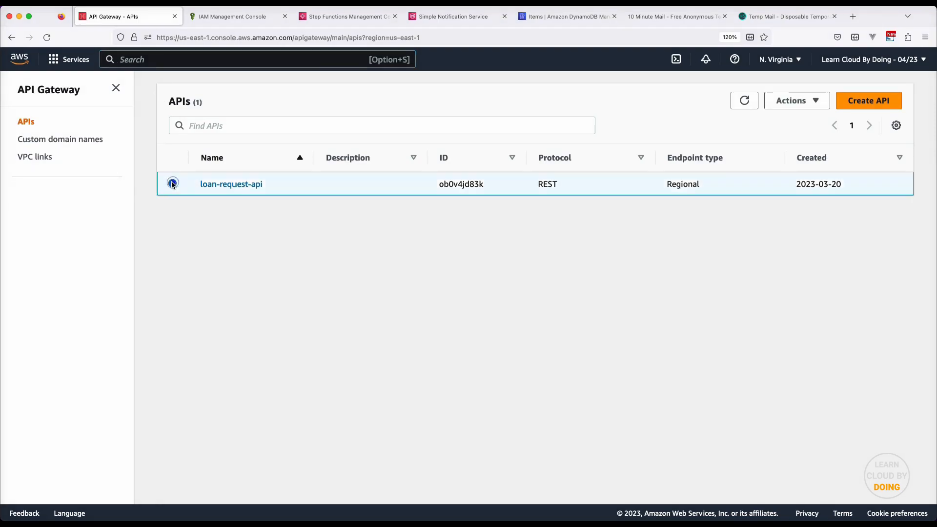
pyautogui.click(806, 100)
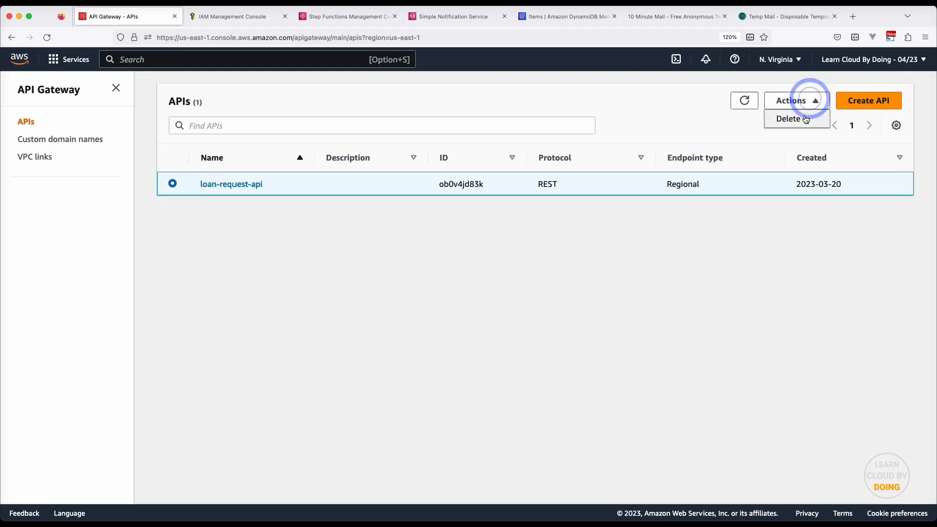
pyautogui.click(804, 120)
pyautogui.click(620, 328)
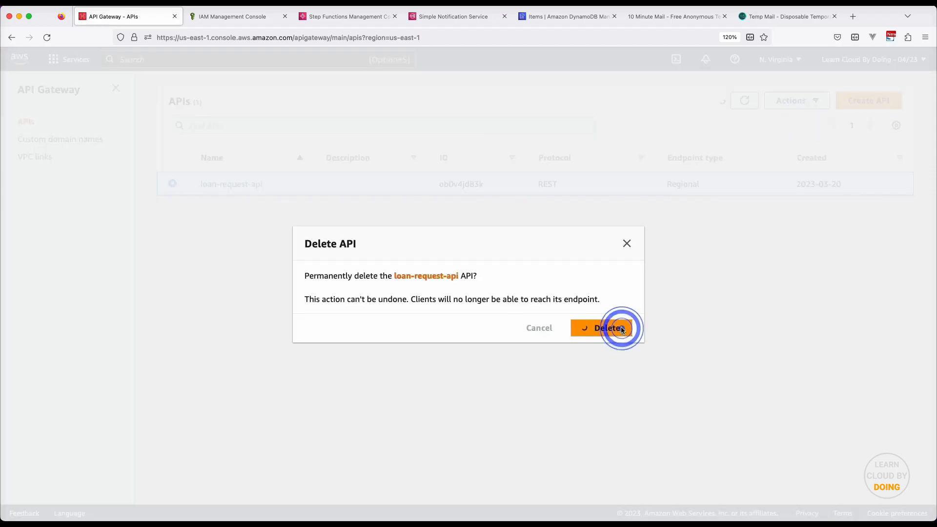
# Delete the APIGatewayRequestsToStepFunctions IAM role, confirming with its pasted name
pyautogui.click(175, 16)
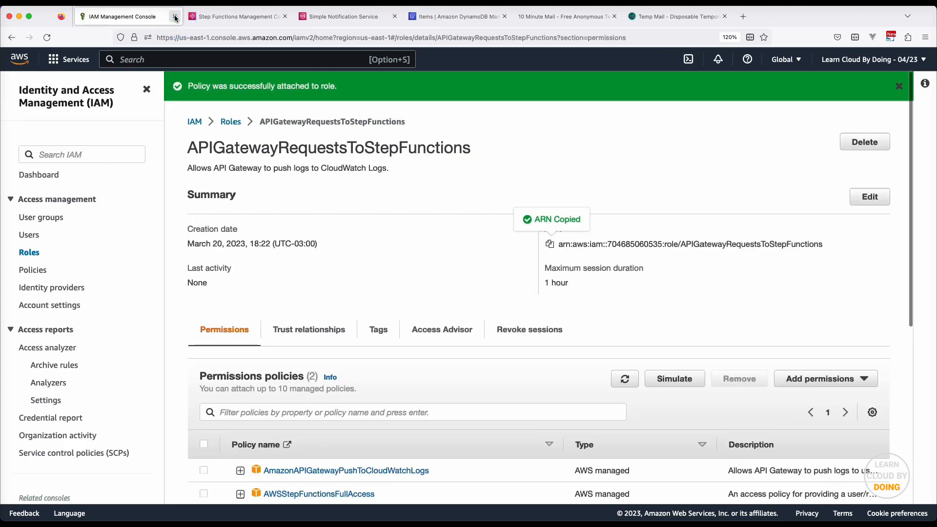
pyautogui.click(230, 121)
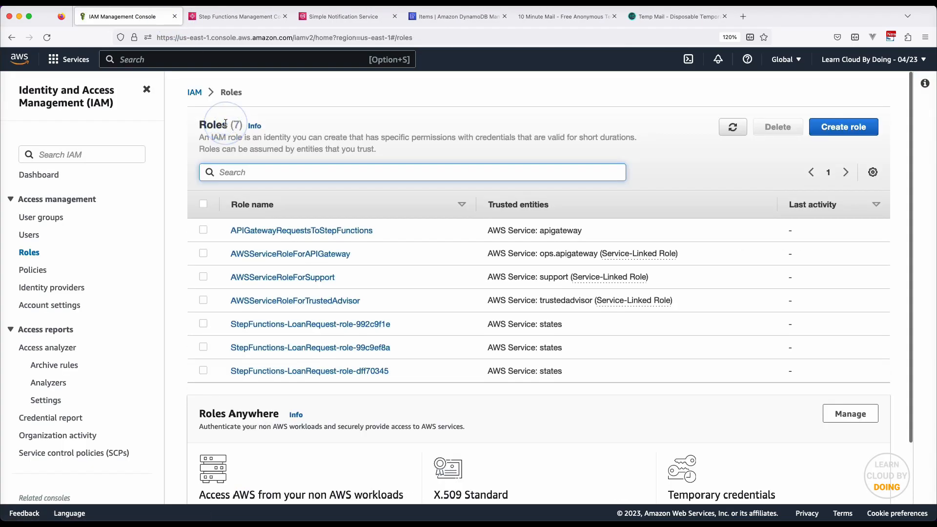
pyautogui.click(203, 230)
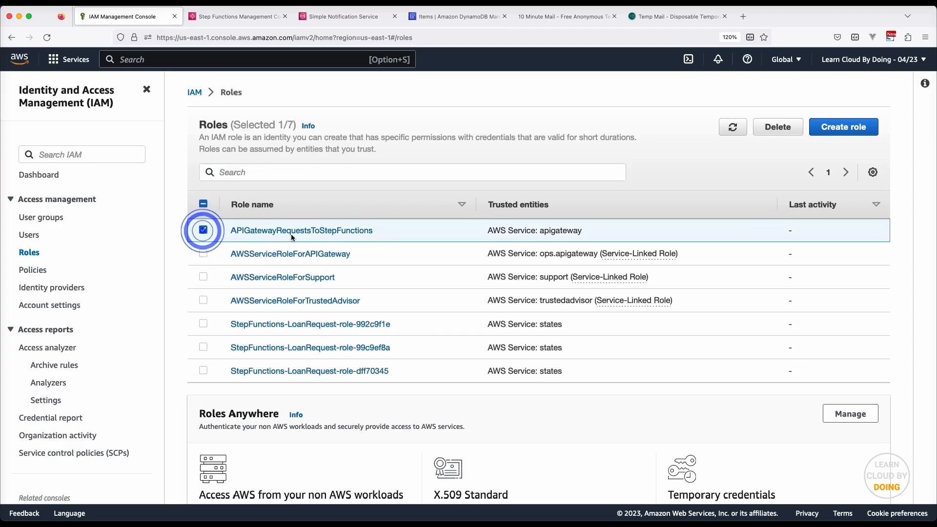
pyautogui.click(787, 129)
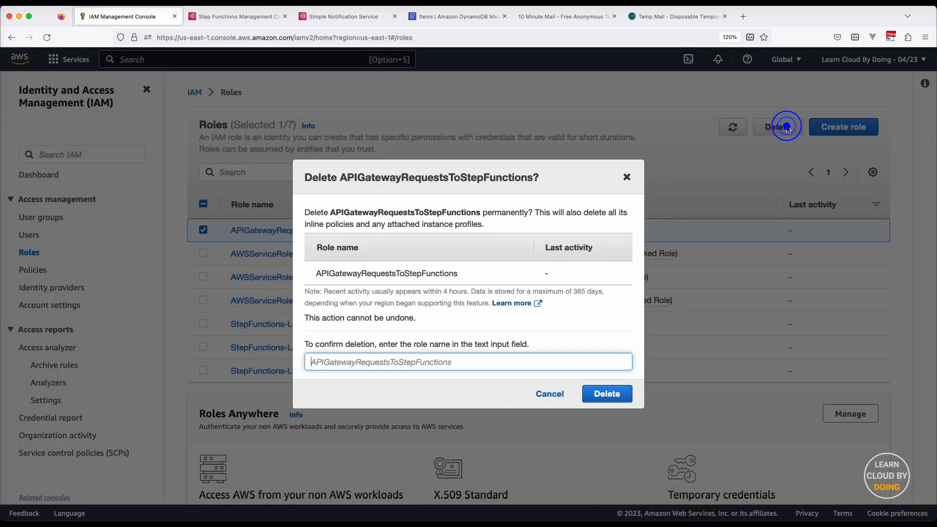
pyautogui.doubleClick(383, 177)
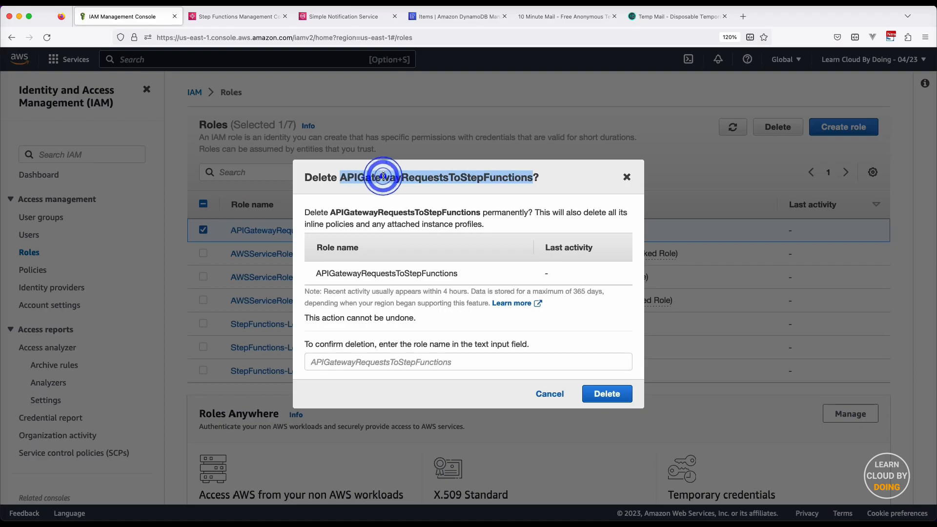
pyautogui.click(512, 363)
pyautogui.press('super+v')
pyautogui.click(607, 394)
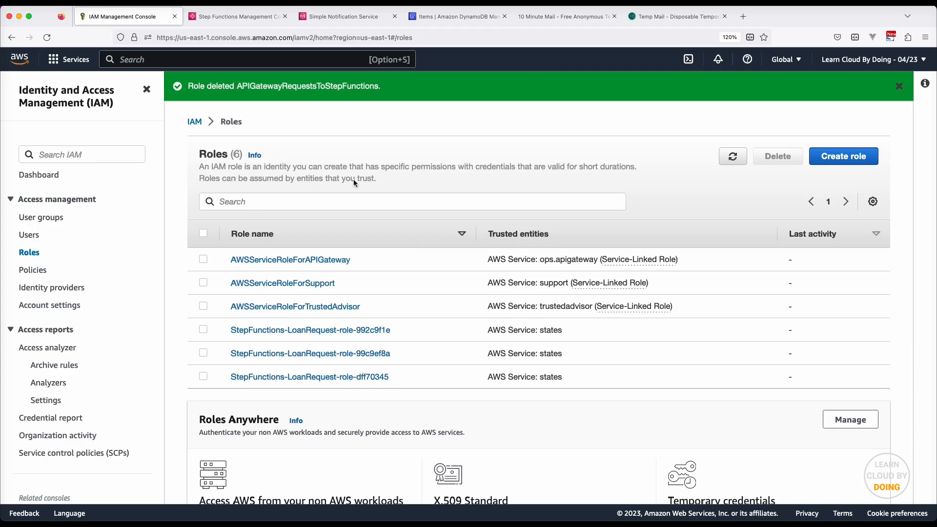
# Delete the LoanRequest state machine, typing 'delete' to confirm, and verify it shows Deleting
pyautogui.click(175, 17)
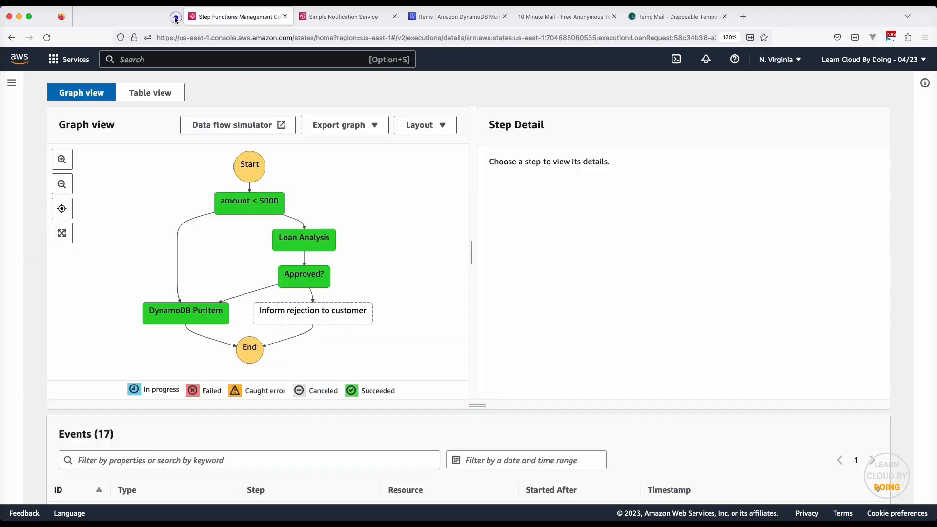
pyautogui.scroll(5, 283, 98)
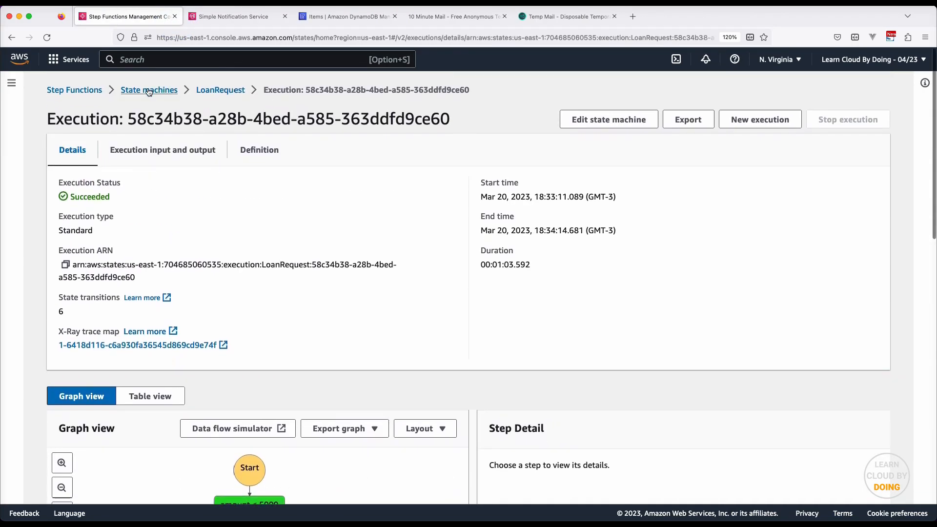
pyautogui.click(140, 91)
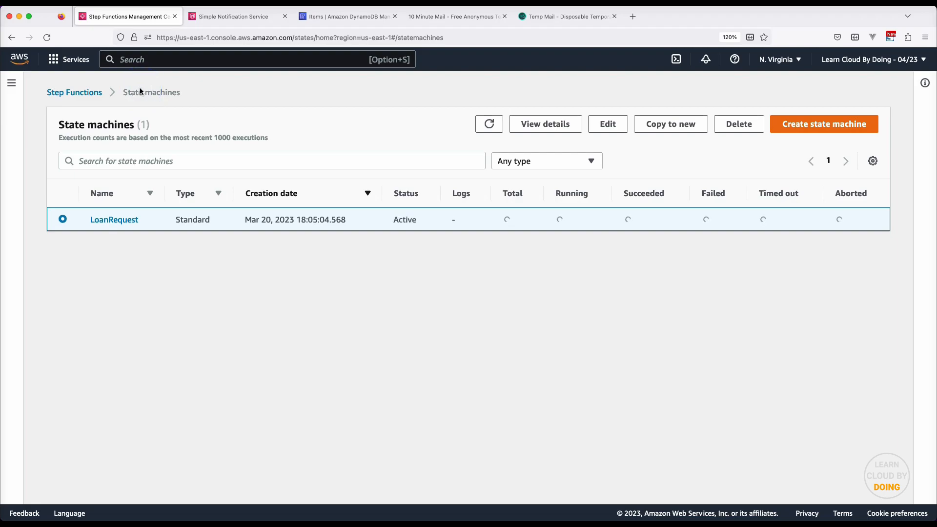
pyautogui.click(736, 125)
pyautogui.click(391, 307)
pyautogui.write('delete')
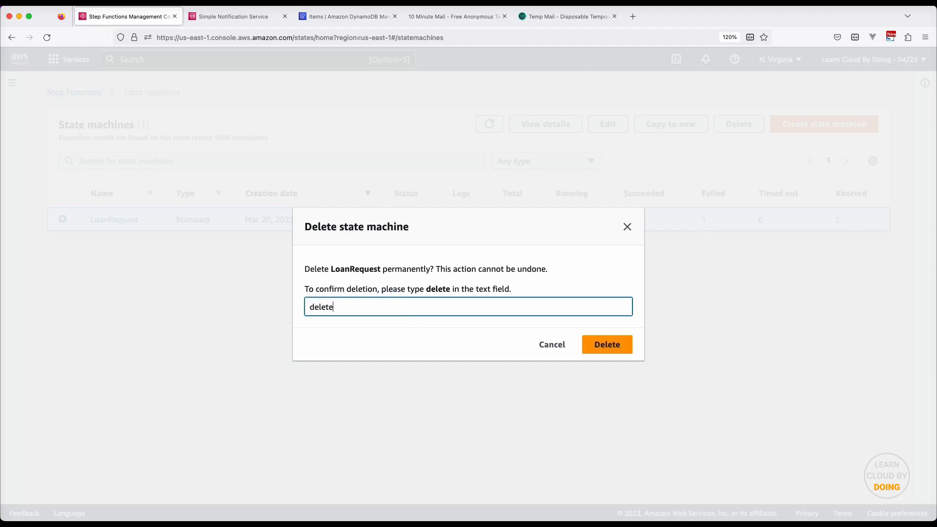
pyautogui.click(601, 343)
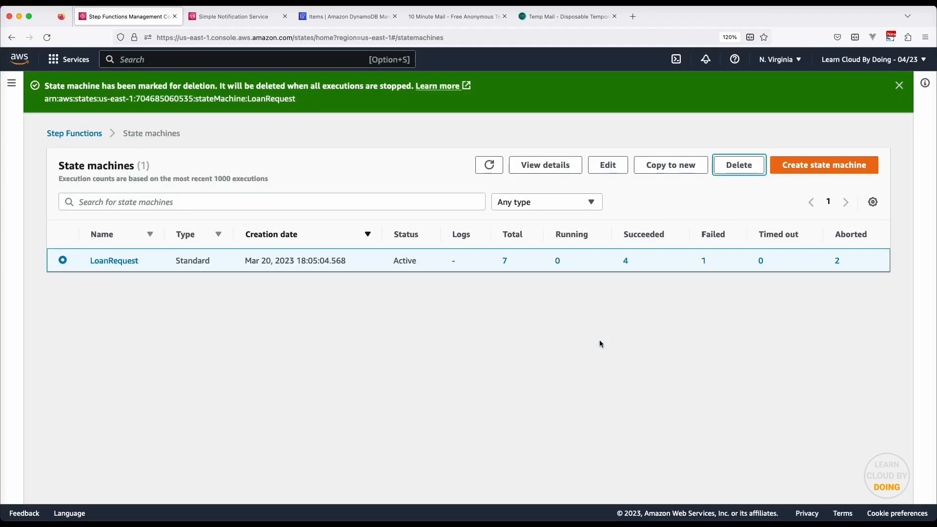
pyautogui.click(489, 166)
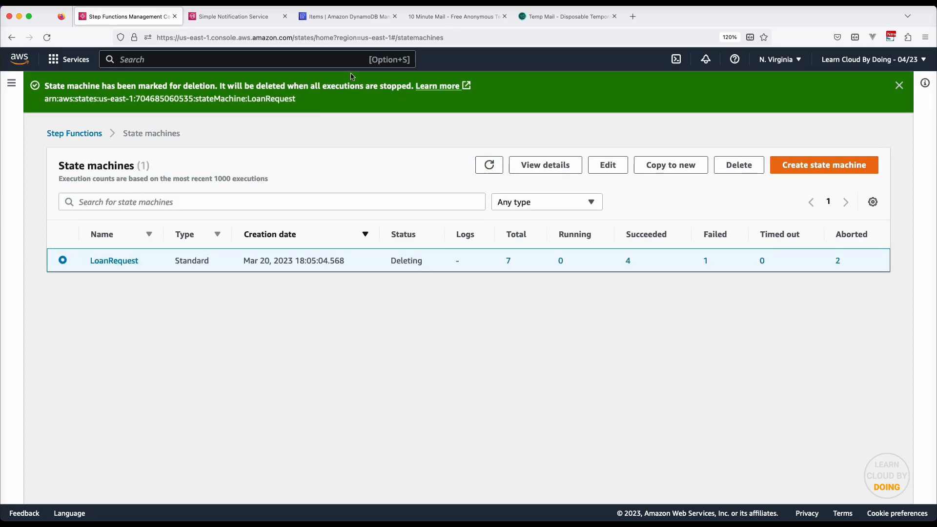
pyautogui.click(174, 16)
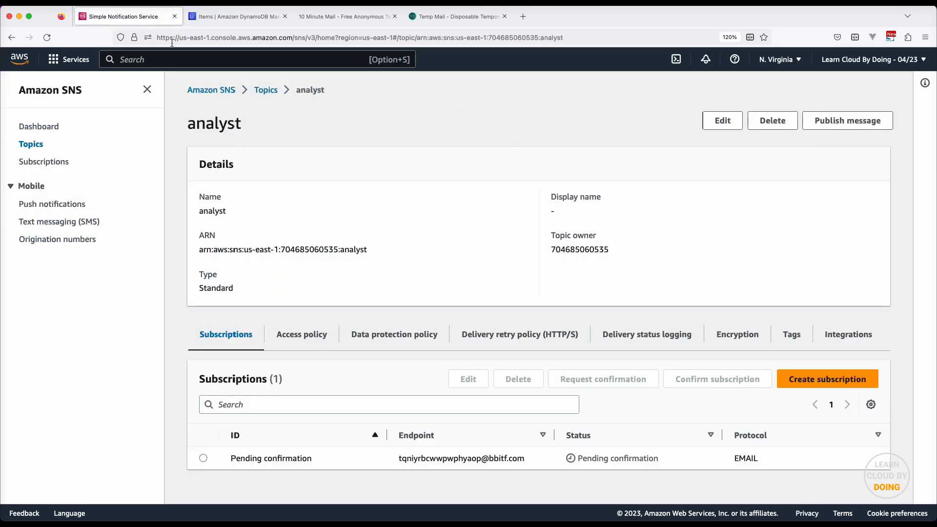
# Delete the analyst SNS topic, confirming with 'delete me'
pyautogui.click(269, 92)
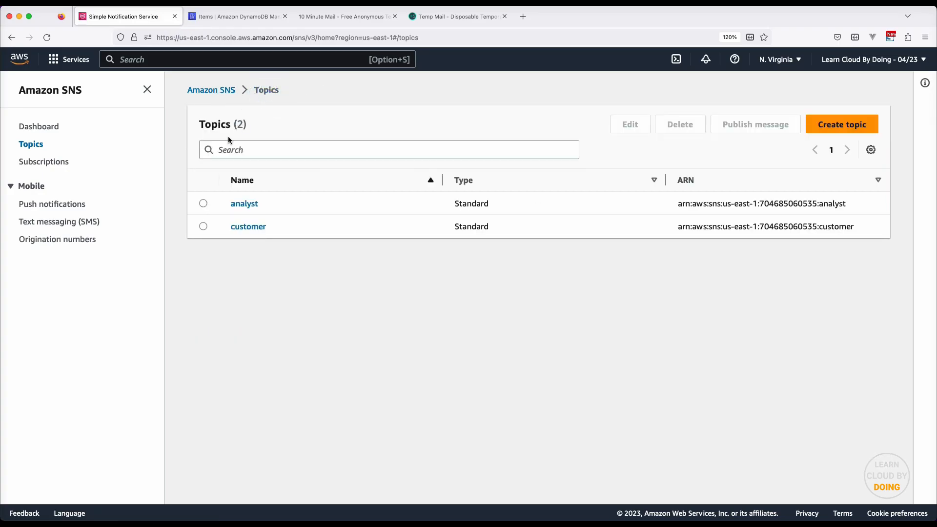
pyautogui.click(203, 203)
pyautogui.click(676, 125)
pyautogui.click(415, 310)
pyautogui.write('delete me')
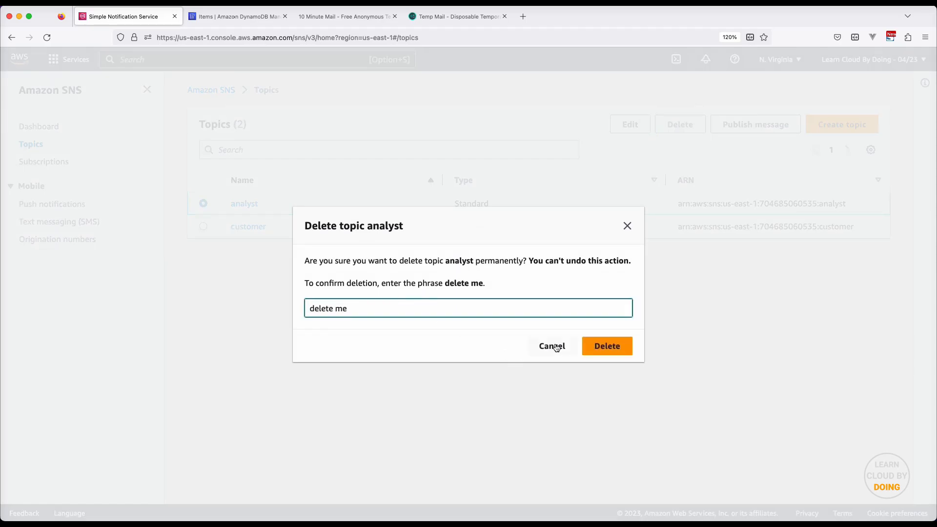
pyautogui.click(602, 347)
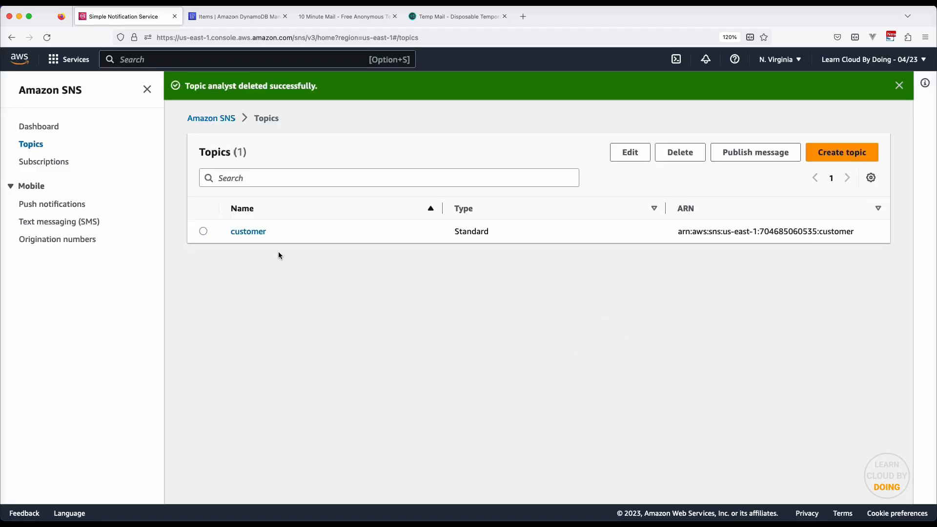
# Delete the customer SNS topic, confirming with 'delete me'
pyautogui.click(203, 231)
pyautogui.click(678, 154)
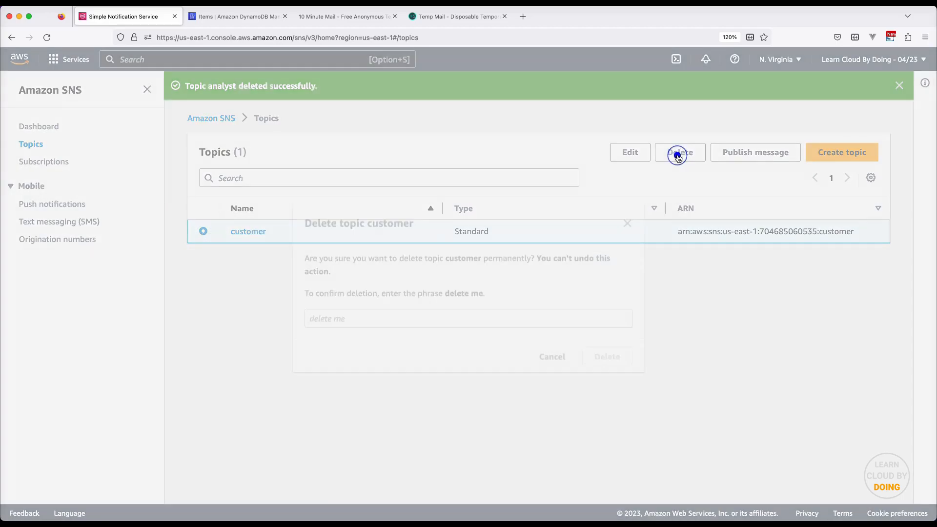
pyautogui.click(425, 314)
pyautogui.write('delete me')
pyautogui.click(616, 352)
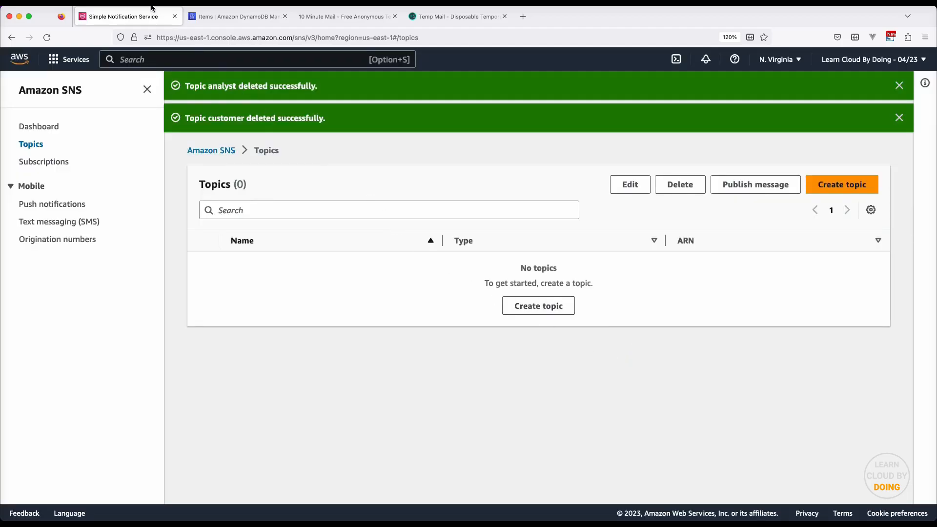
pyautogui.click(174, 16)
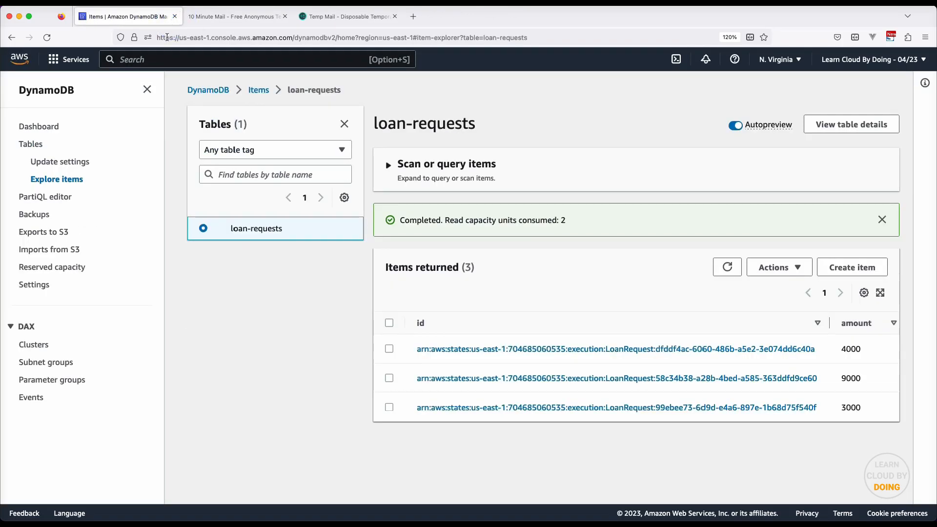
# Delete the loan-requests table from the DynamoDB Tables list, typing 'confirm' to approve
pyautogui.click(32, 145)
pyautogui.click(202, 203)
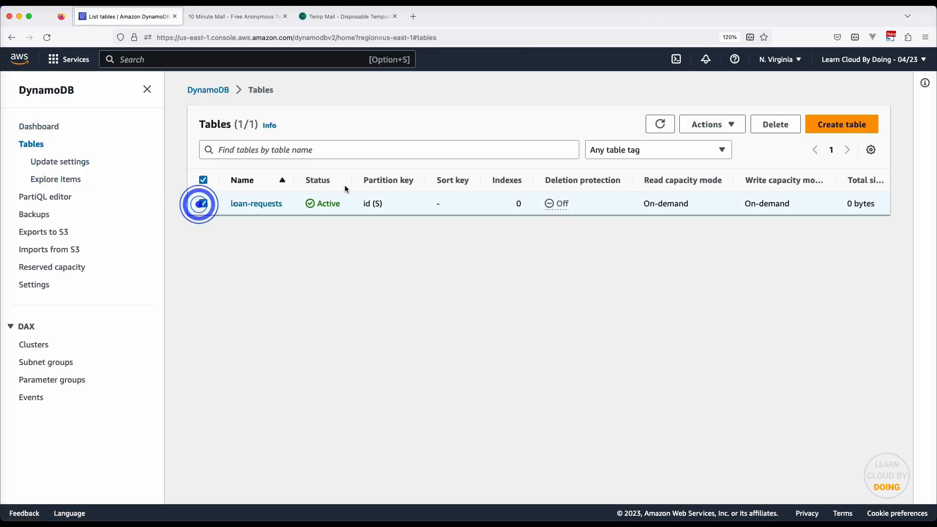
pyautogui.click(771, 124)
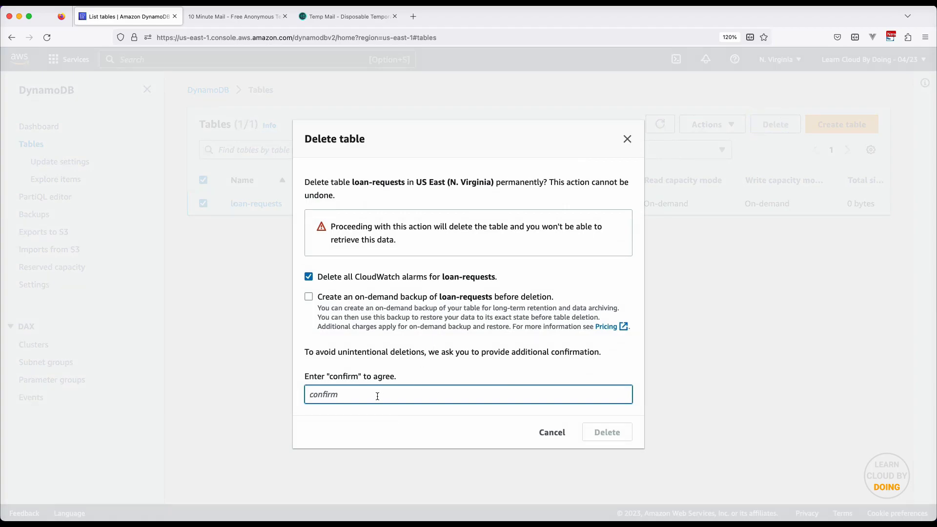
pyautogui.write('confirm')
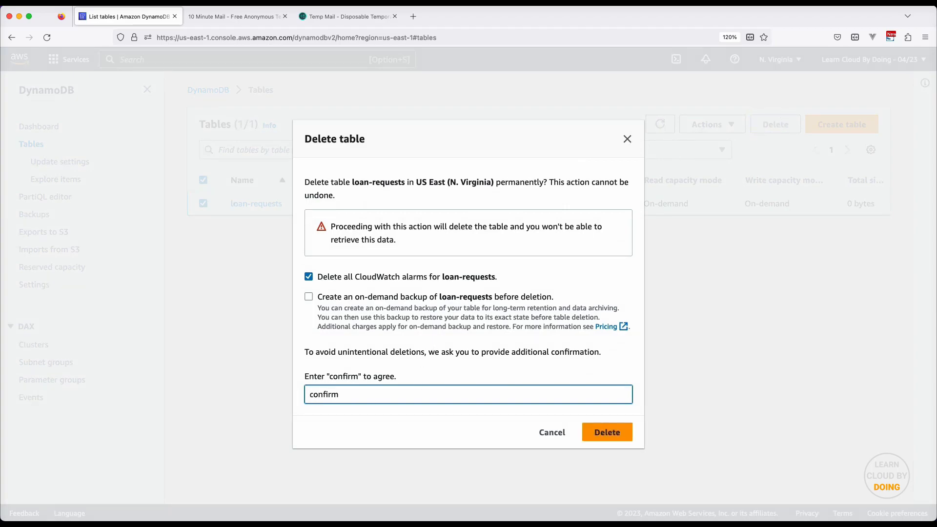
pyautogui.click(607, 433)
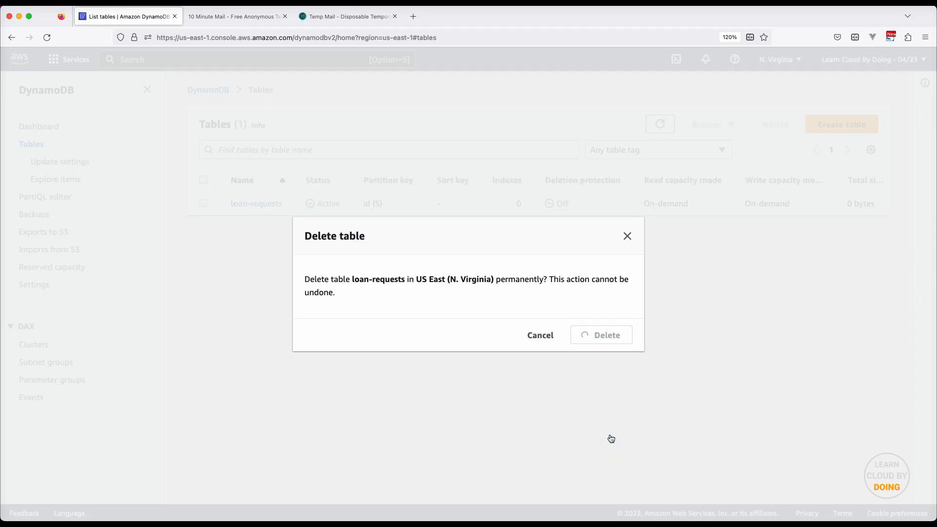